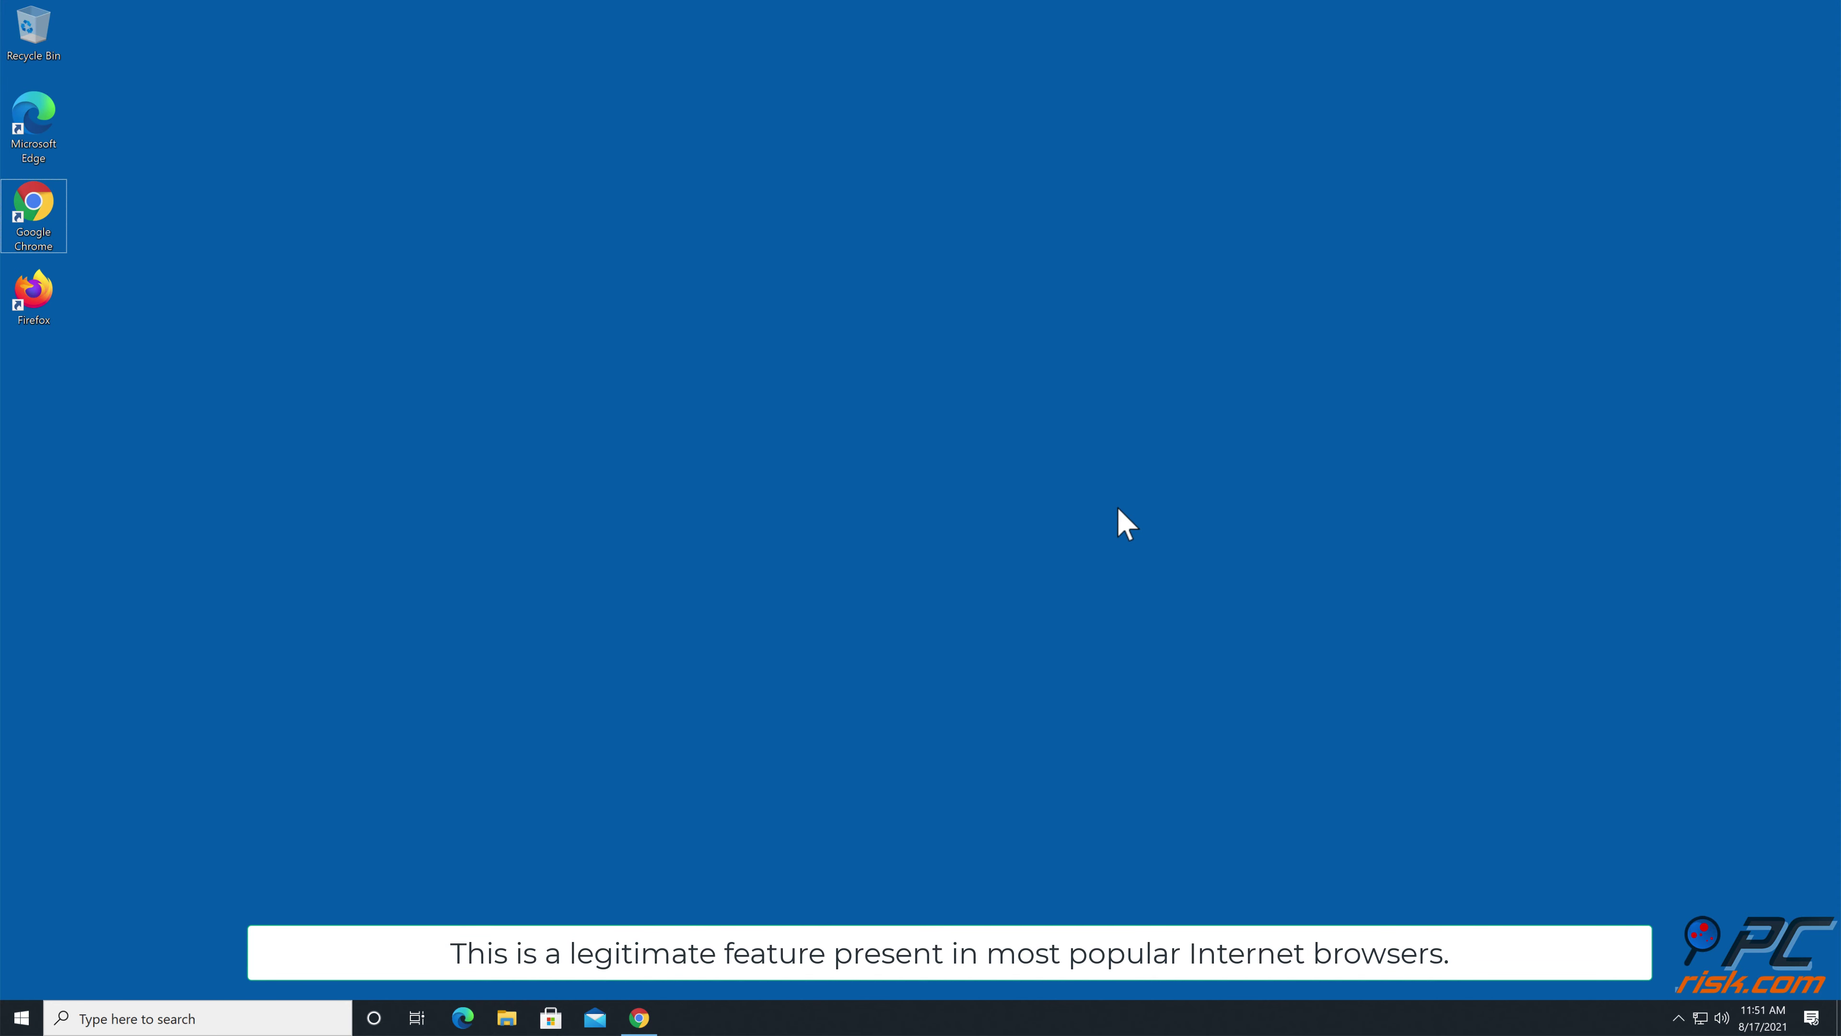
Restore Chrome, allow the uzchv.rcgaxg.com age-check page to show notifications, then close Chrome.
{"action": "left_click", "coordinate": [639, 1017]}
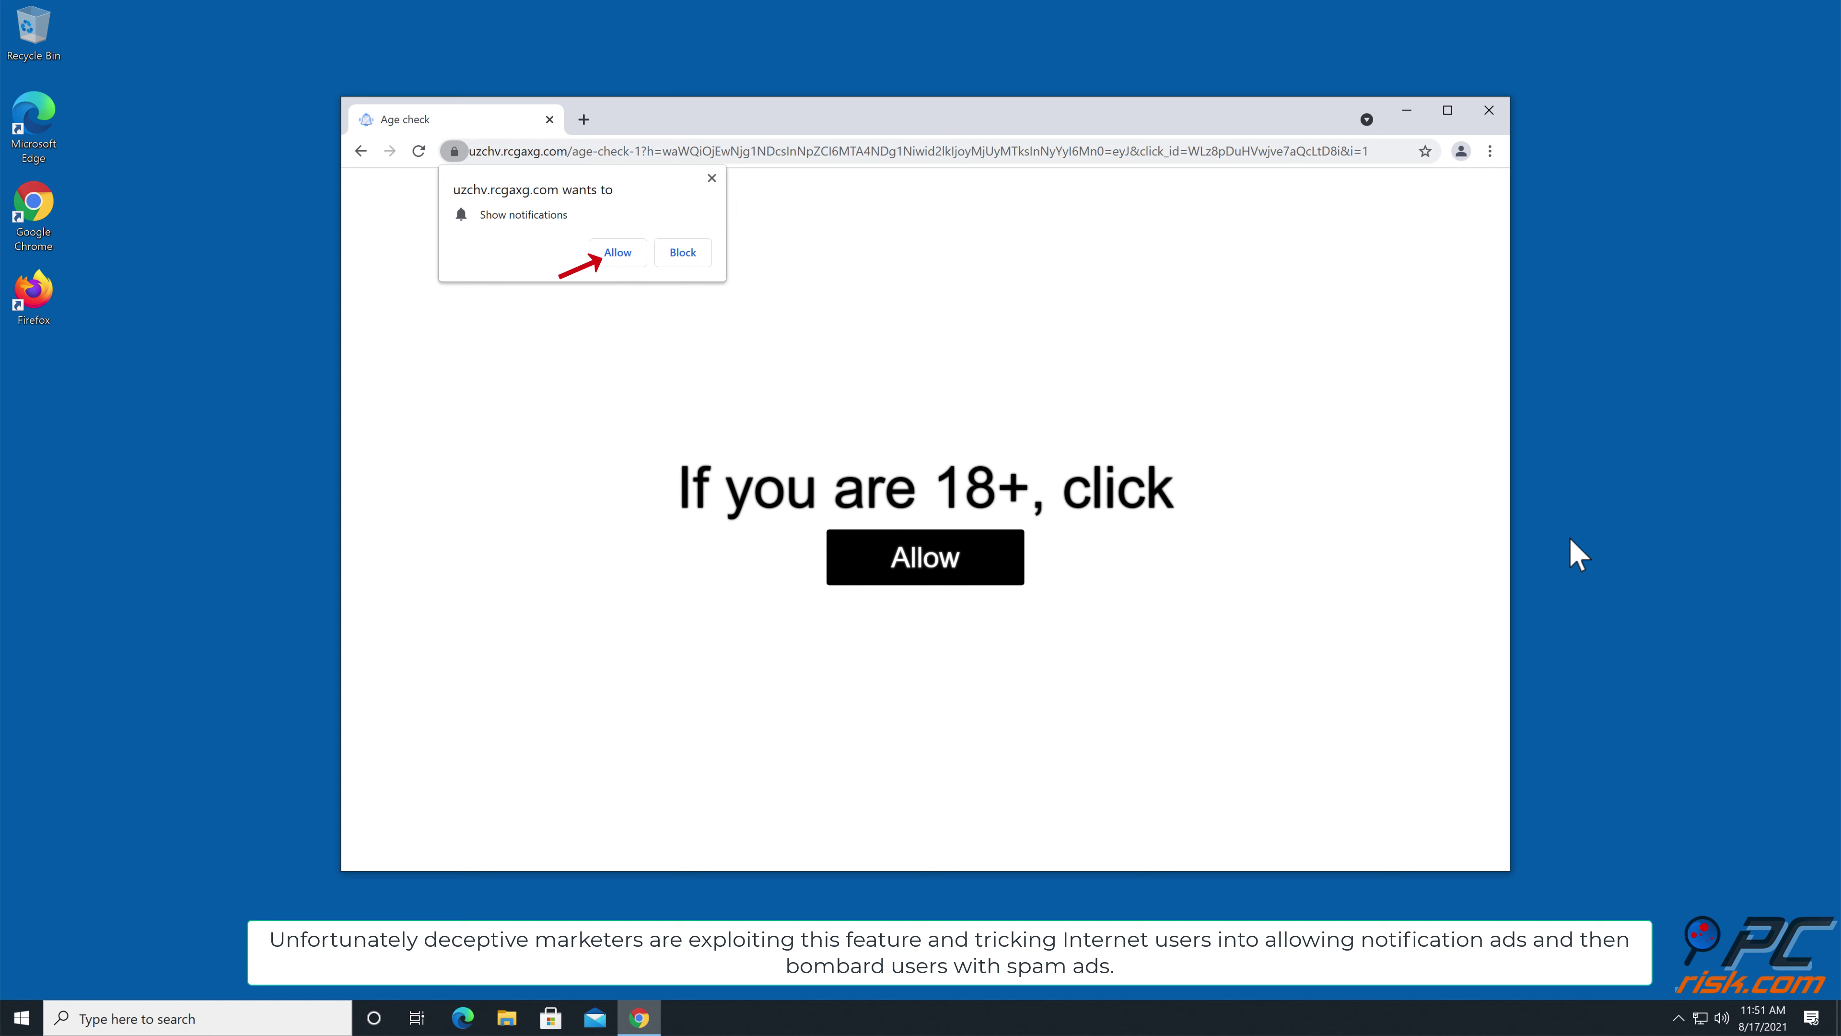
{"action": "left_click", "coordinate": [618, 262]}
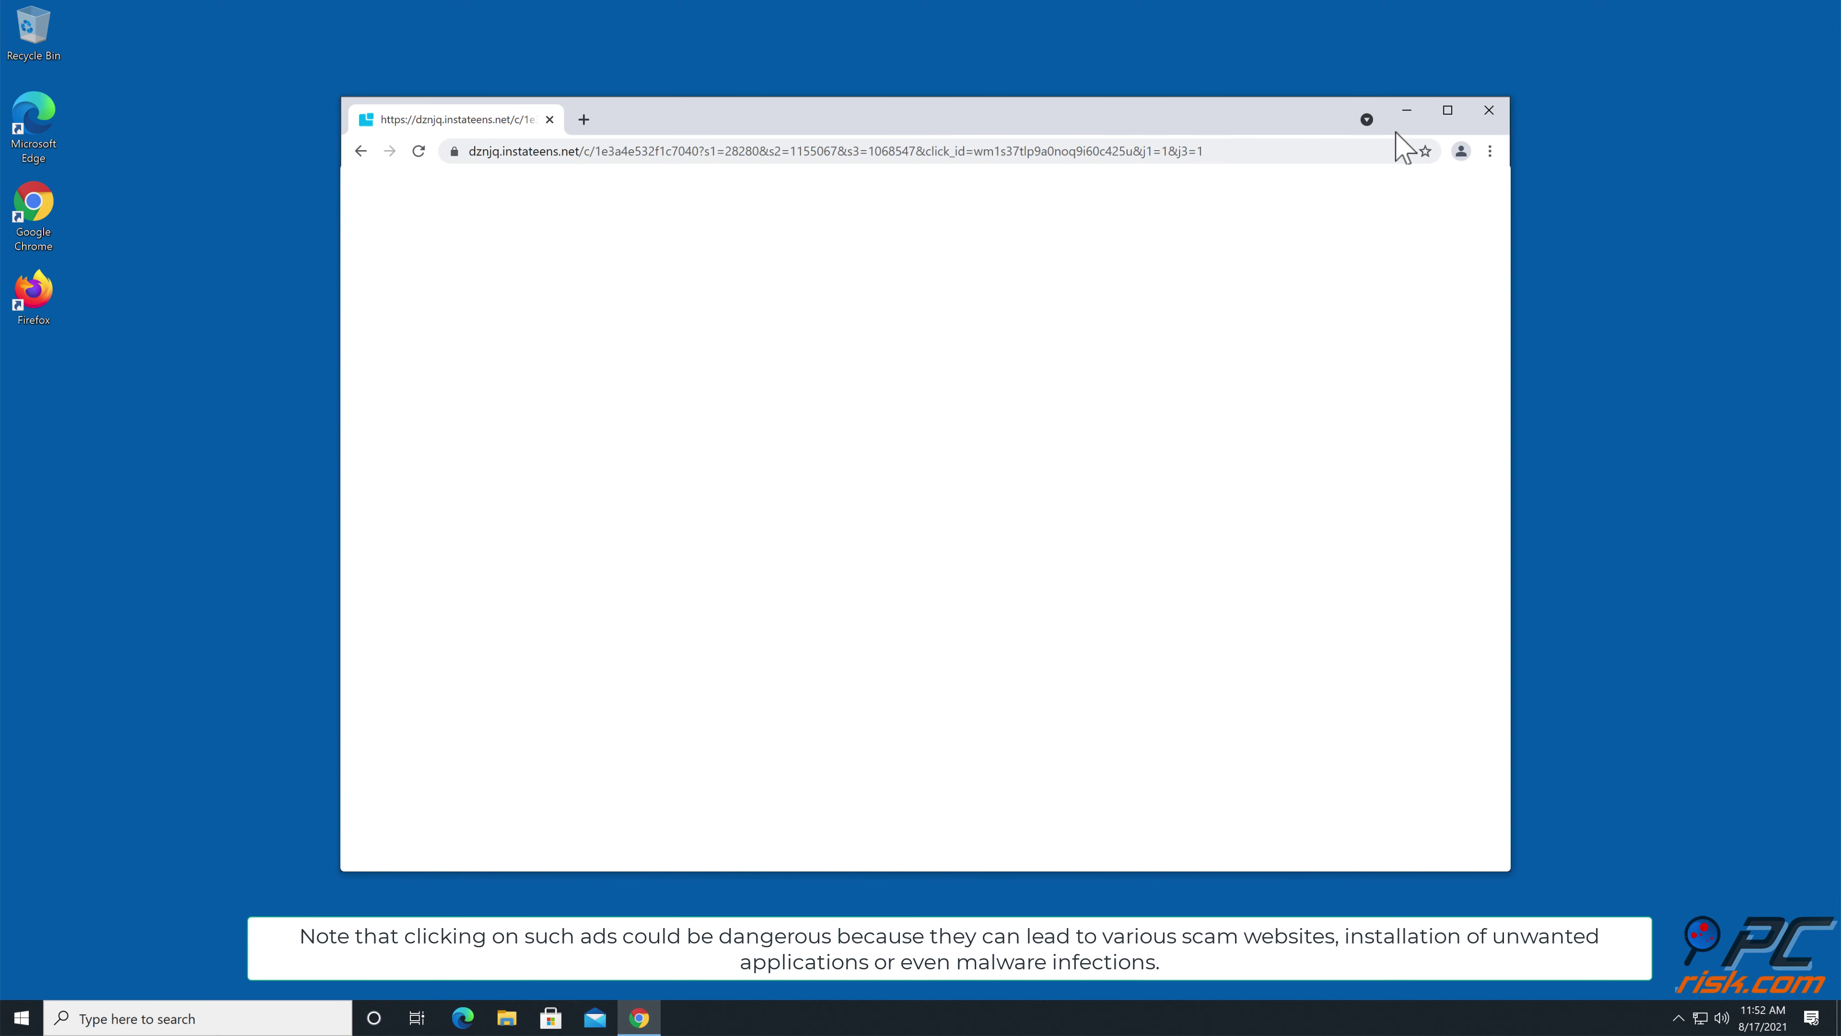
{"action": "left_click", "coordinate": [1489, 110]}
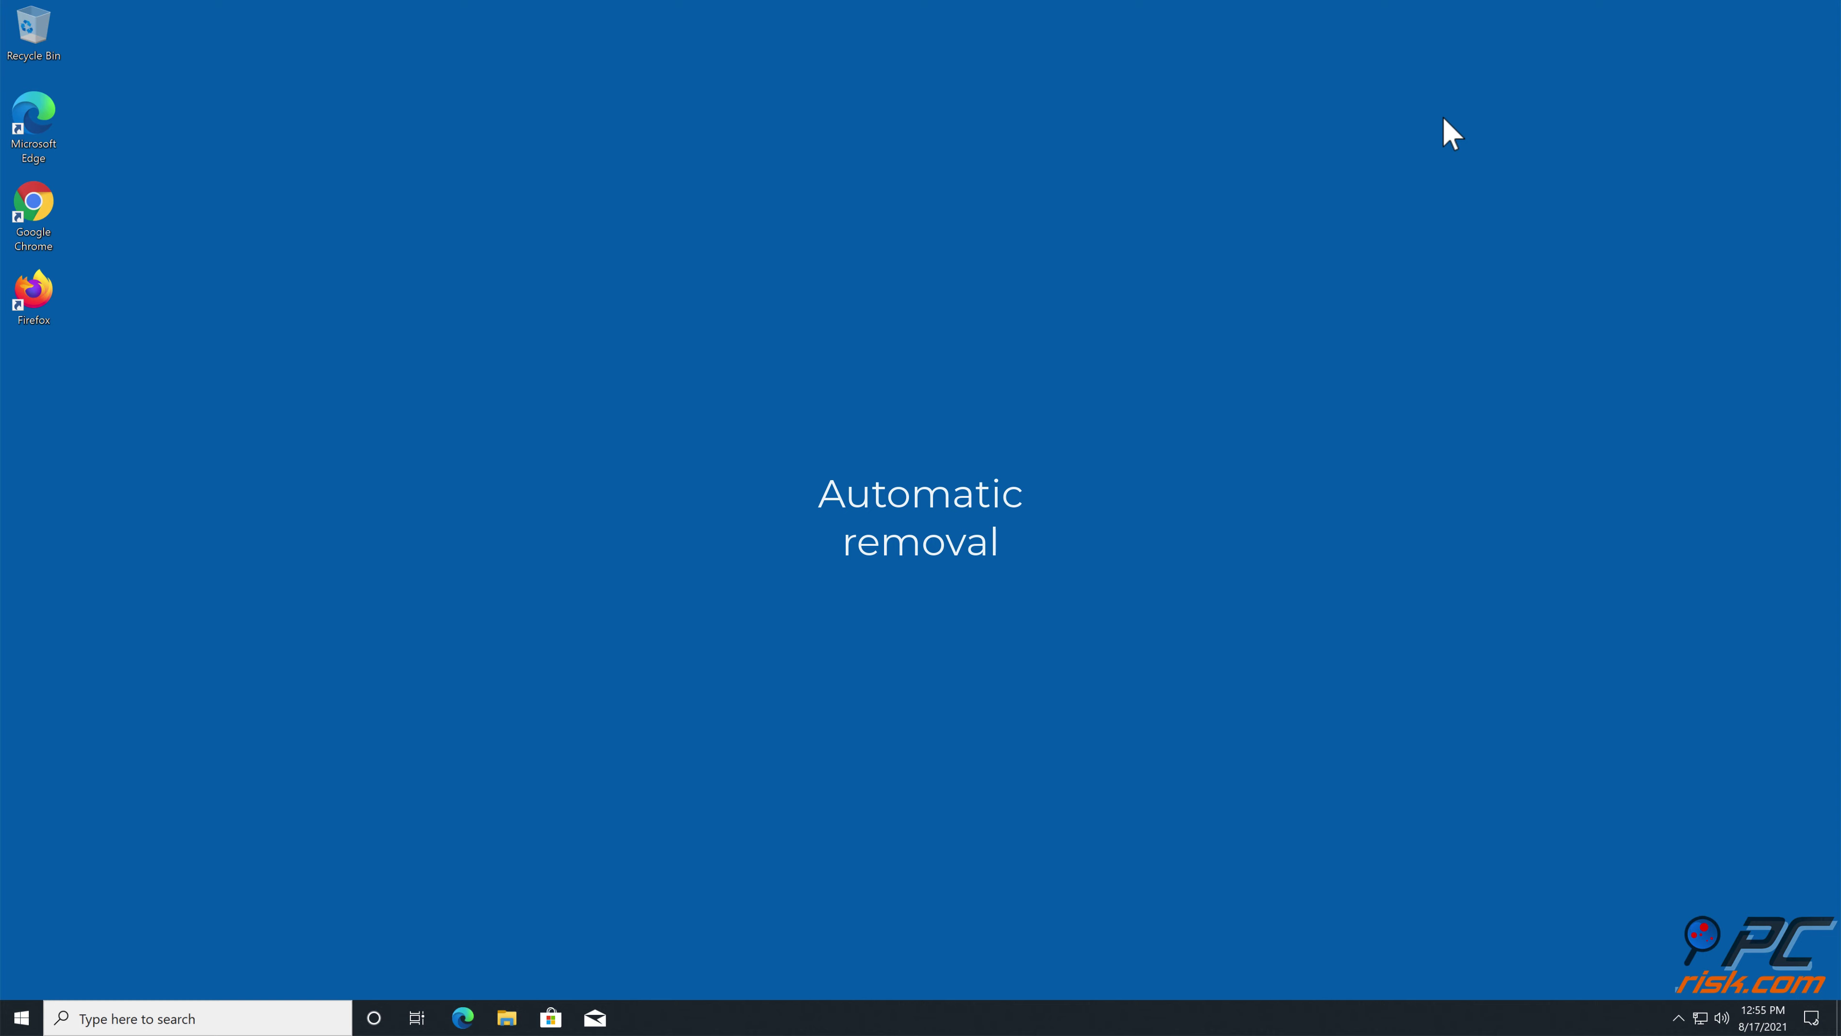
{"action": "left_click", "coordinate": [40, 194]}
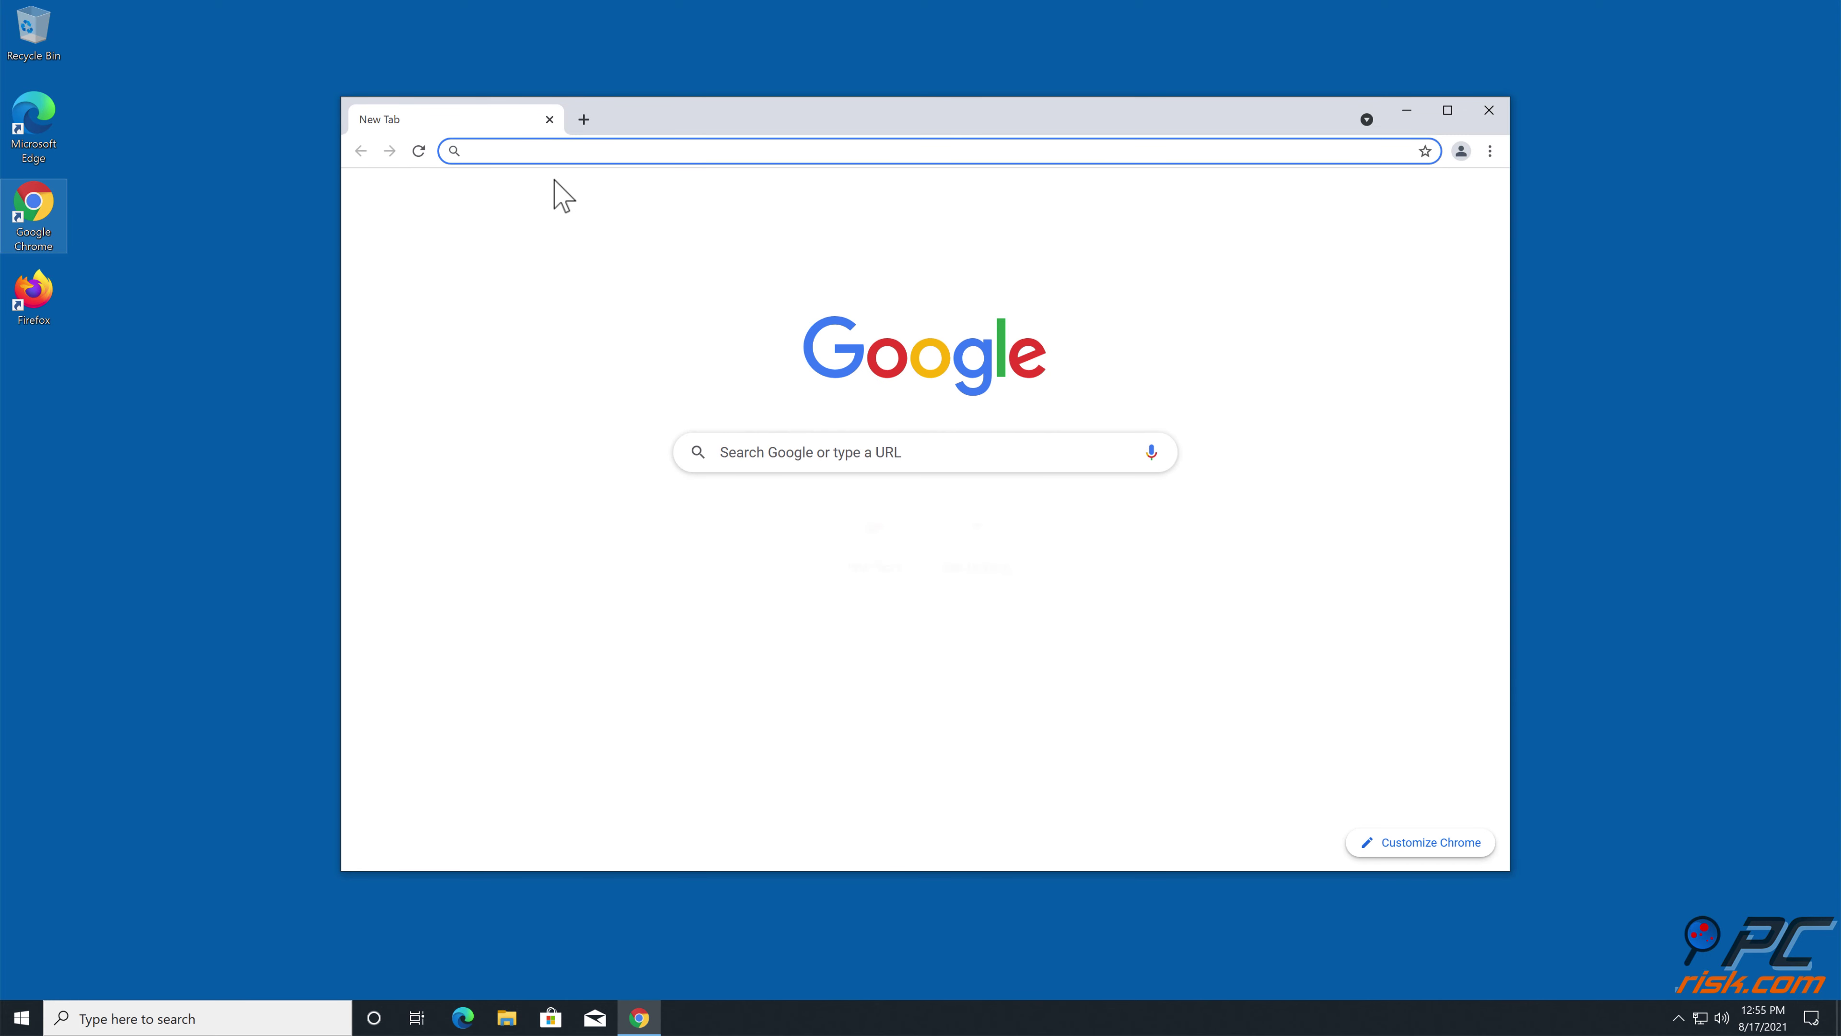
{"action": "type", "text": "www.combo"}
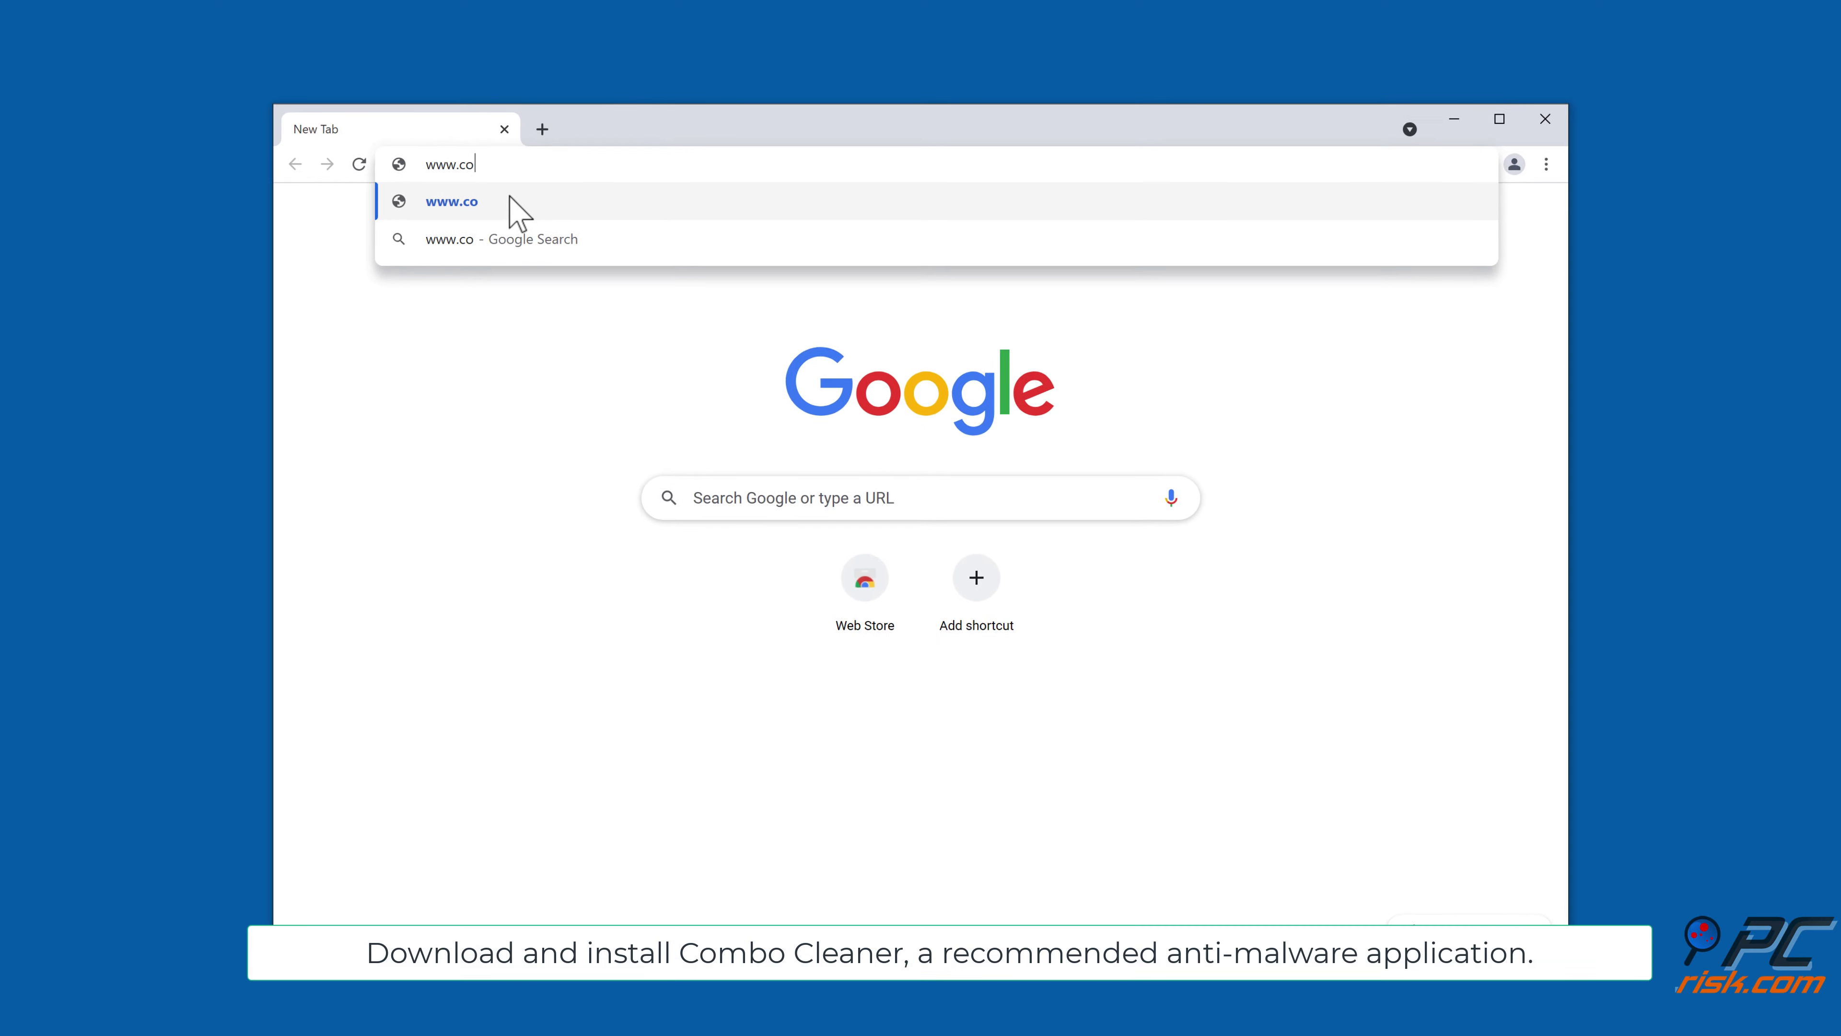
{"action": "type", "text": "cleaner.com"}
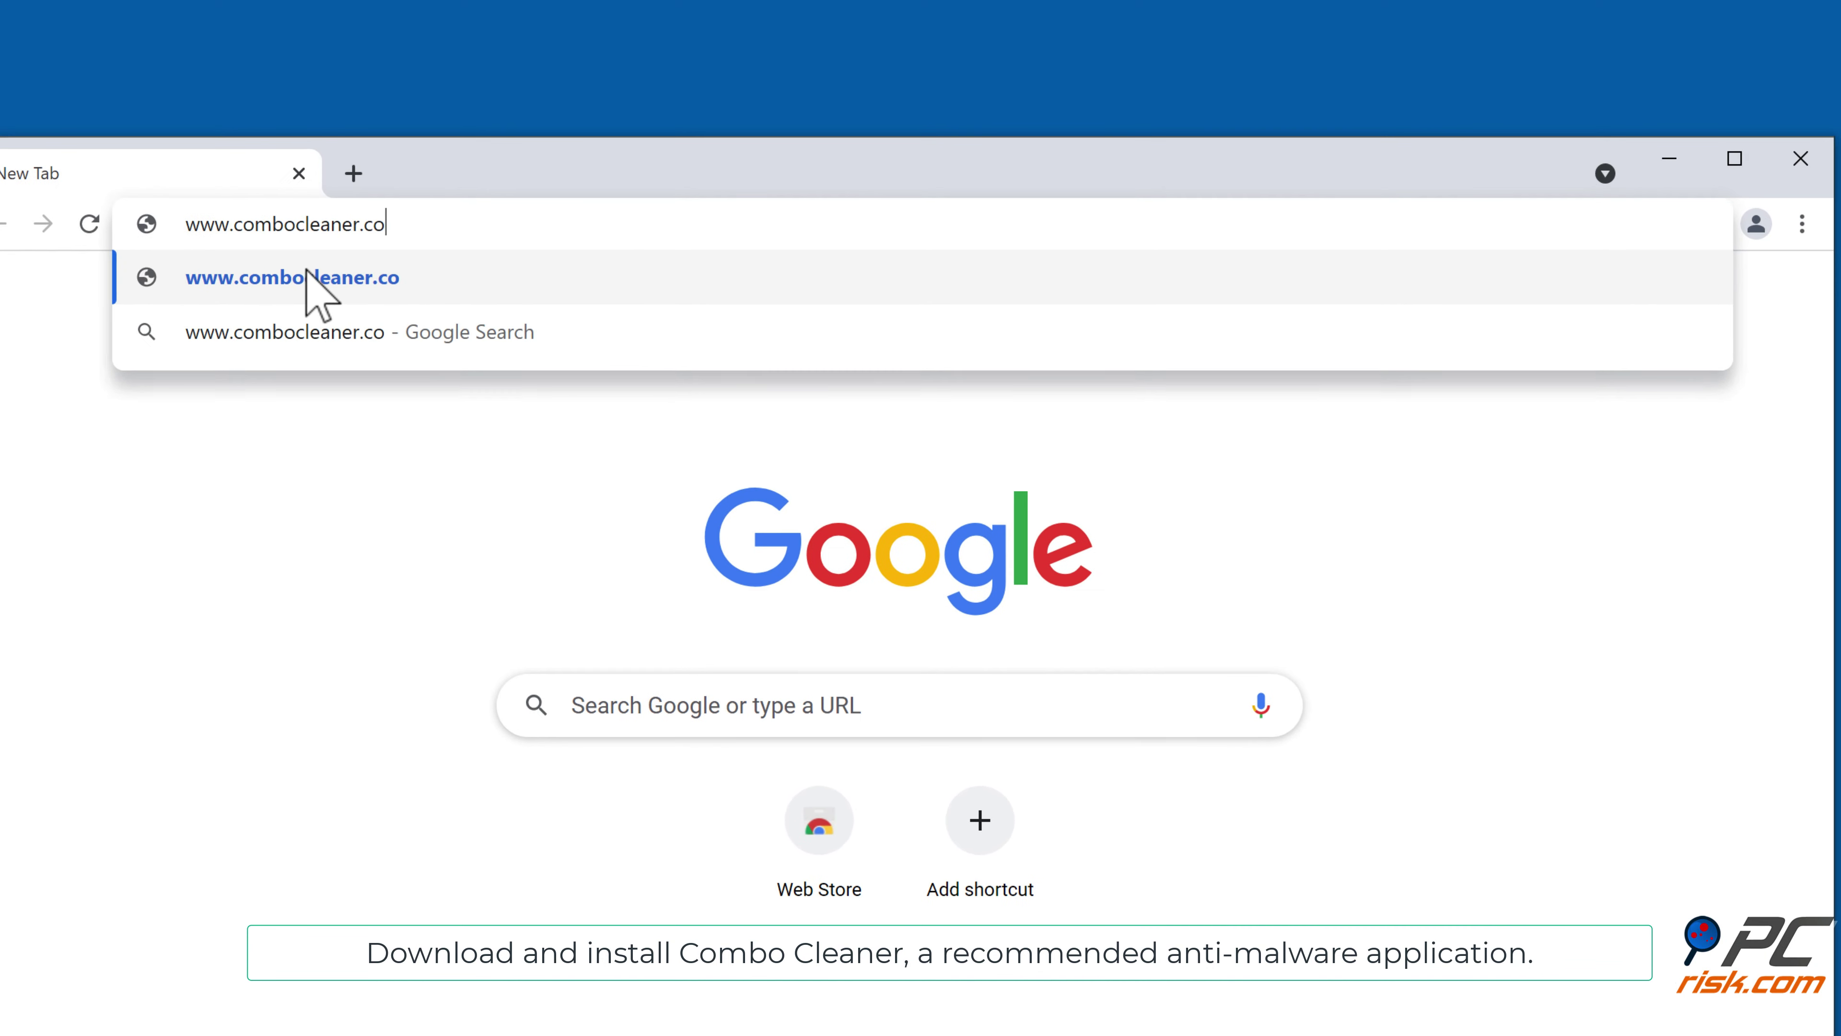
{"action": "key", "text": "Return"}
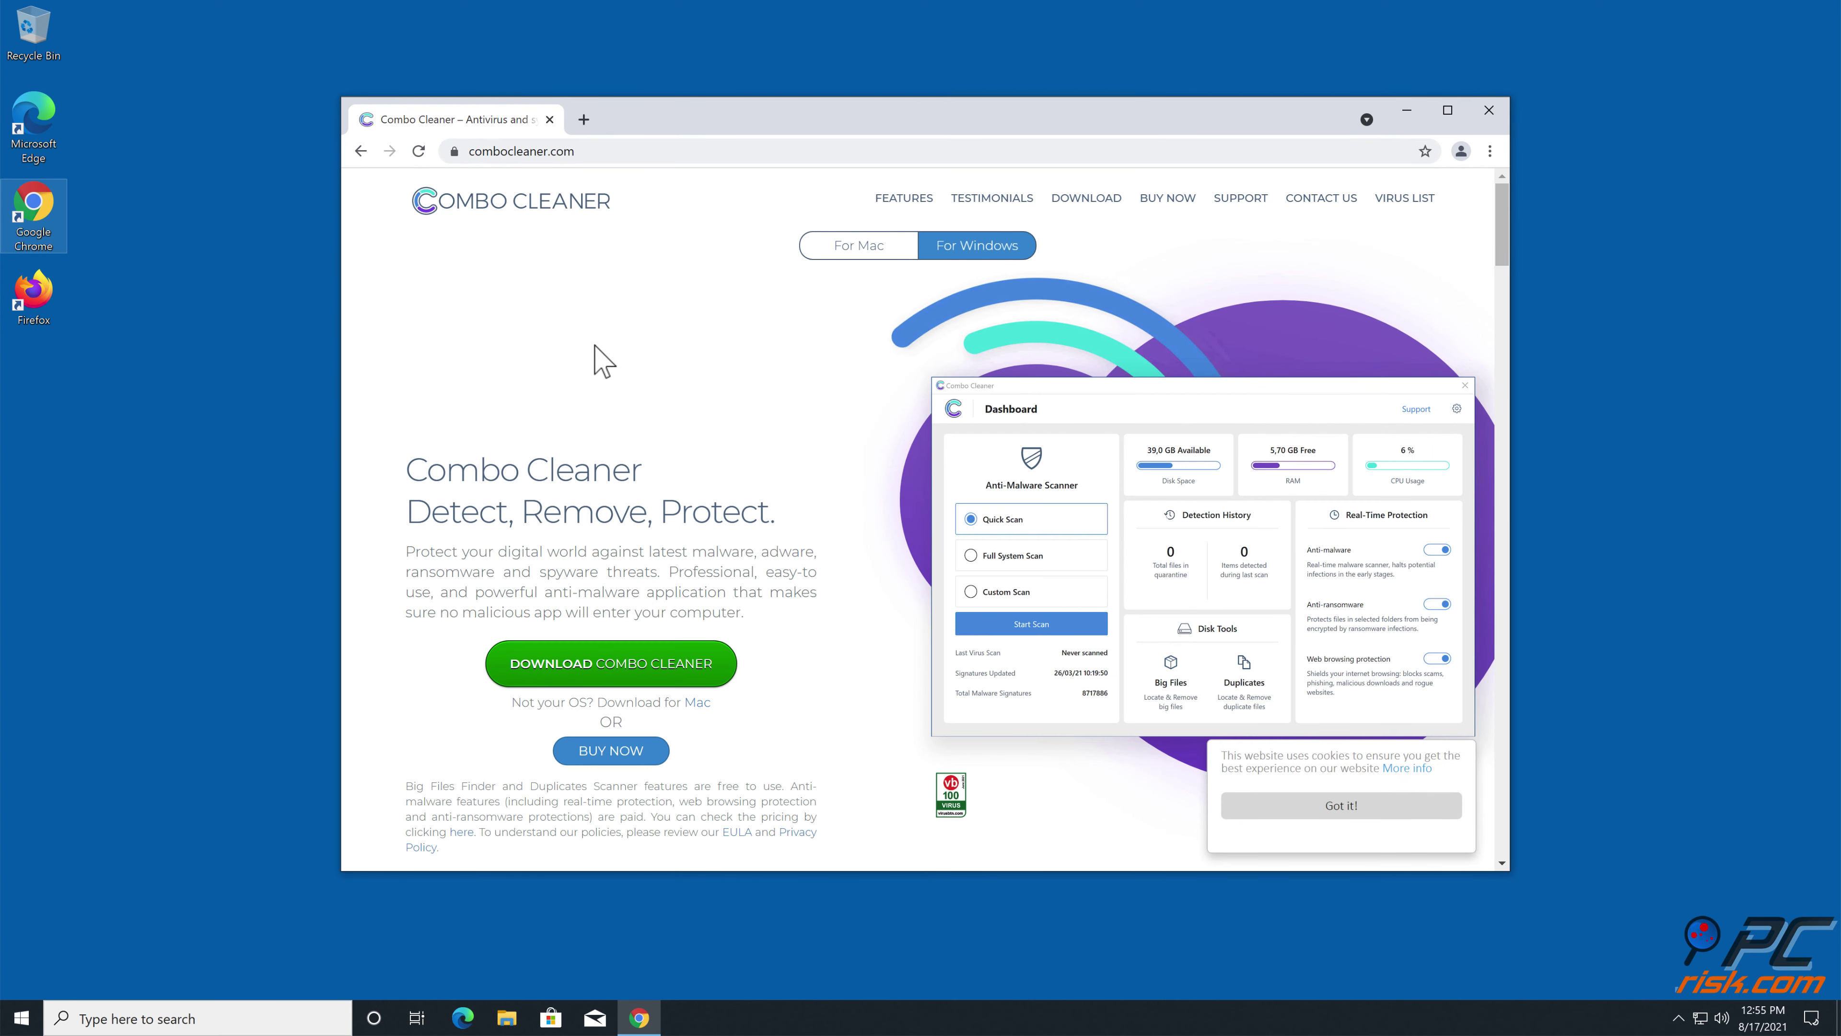
{"action": "left_click", "coordinate": [616, 667]}
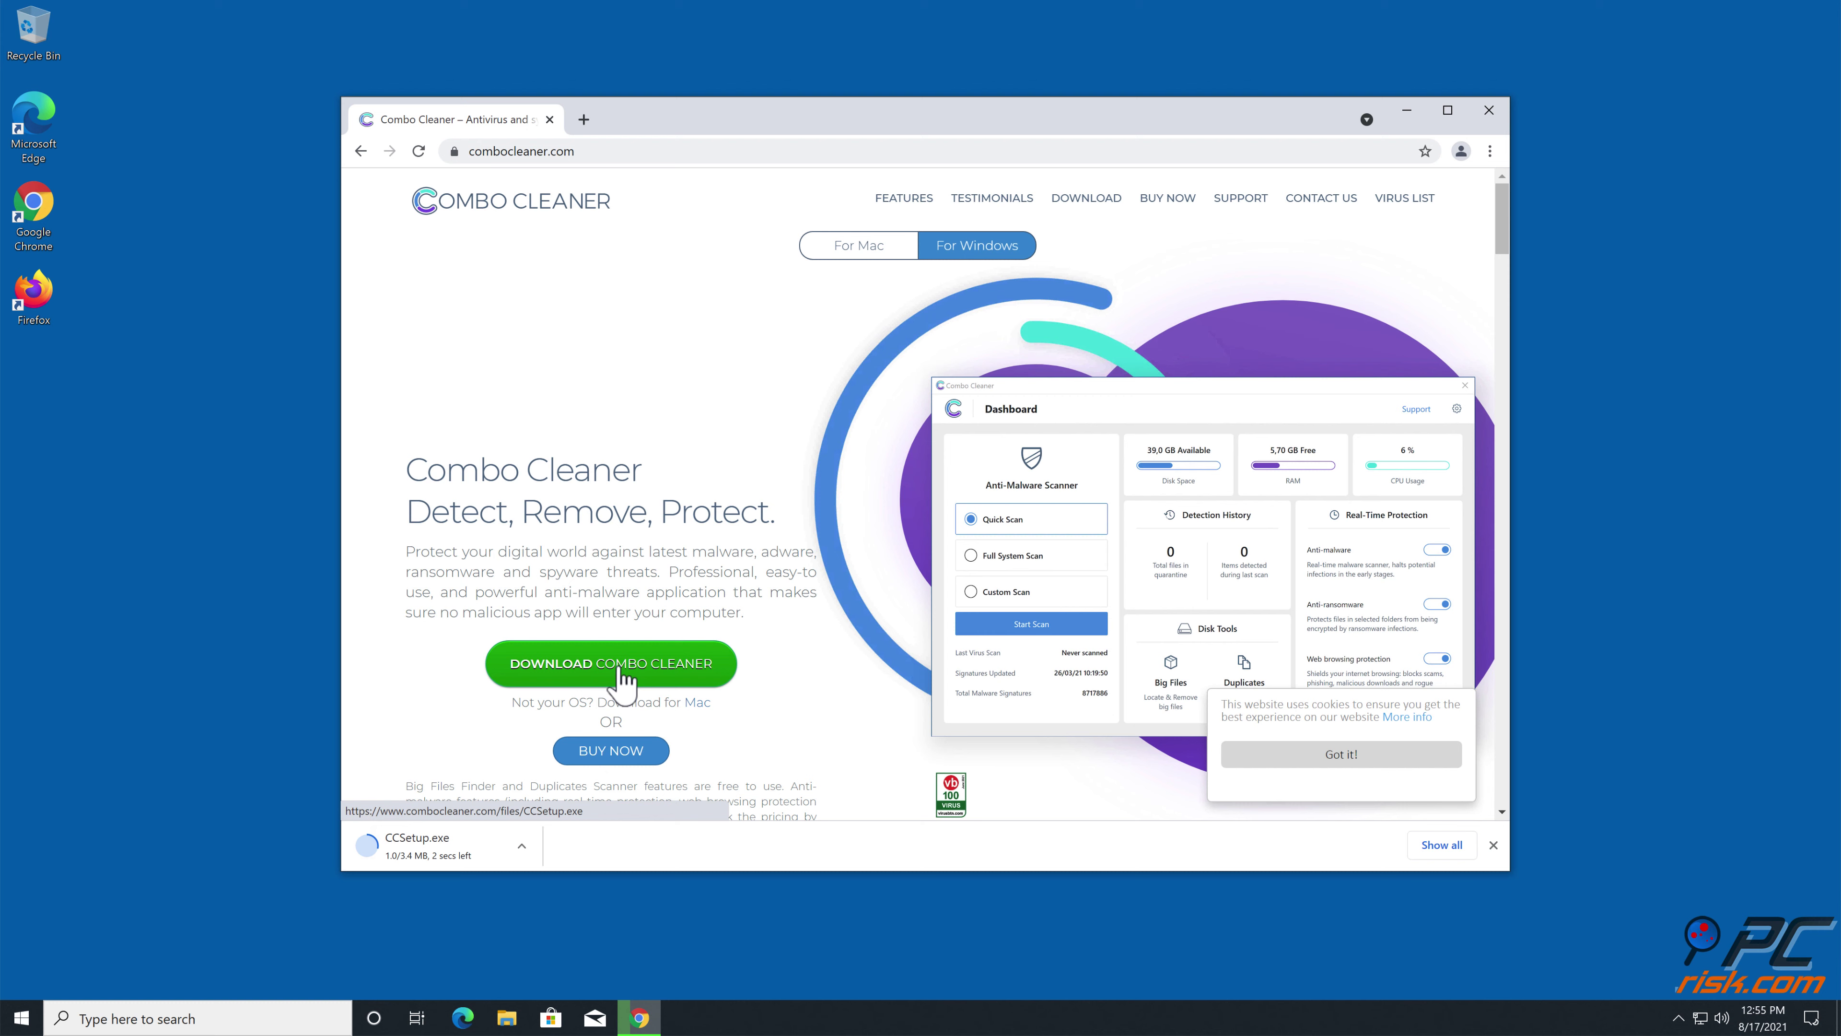
Run CCSetup.exe, approve the UAC prompt, finish installing Combo Cleaner, then close Chrome.
{"action": "left_click", "coordinate": [467, 837]}
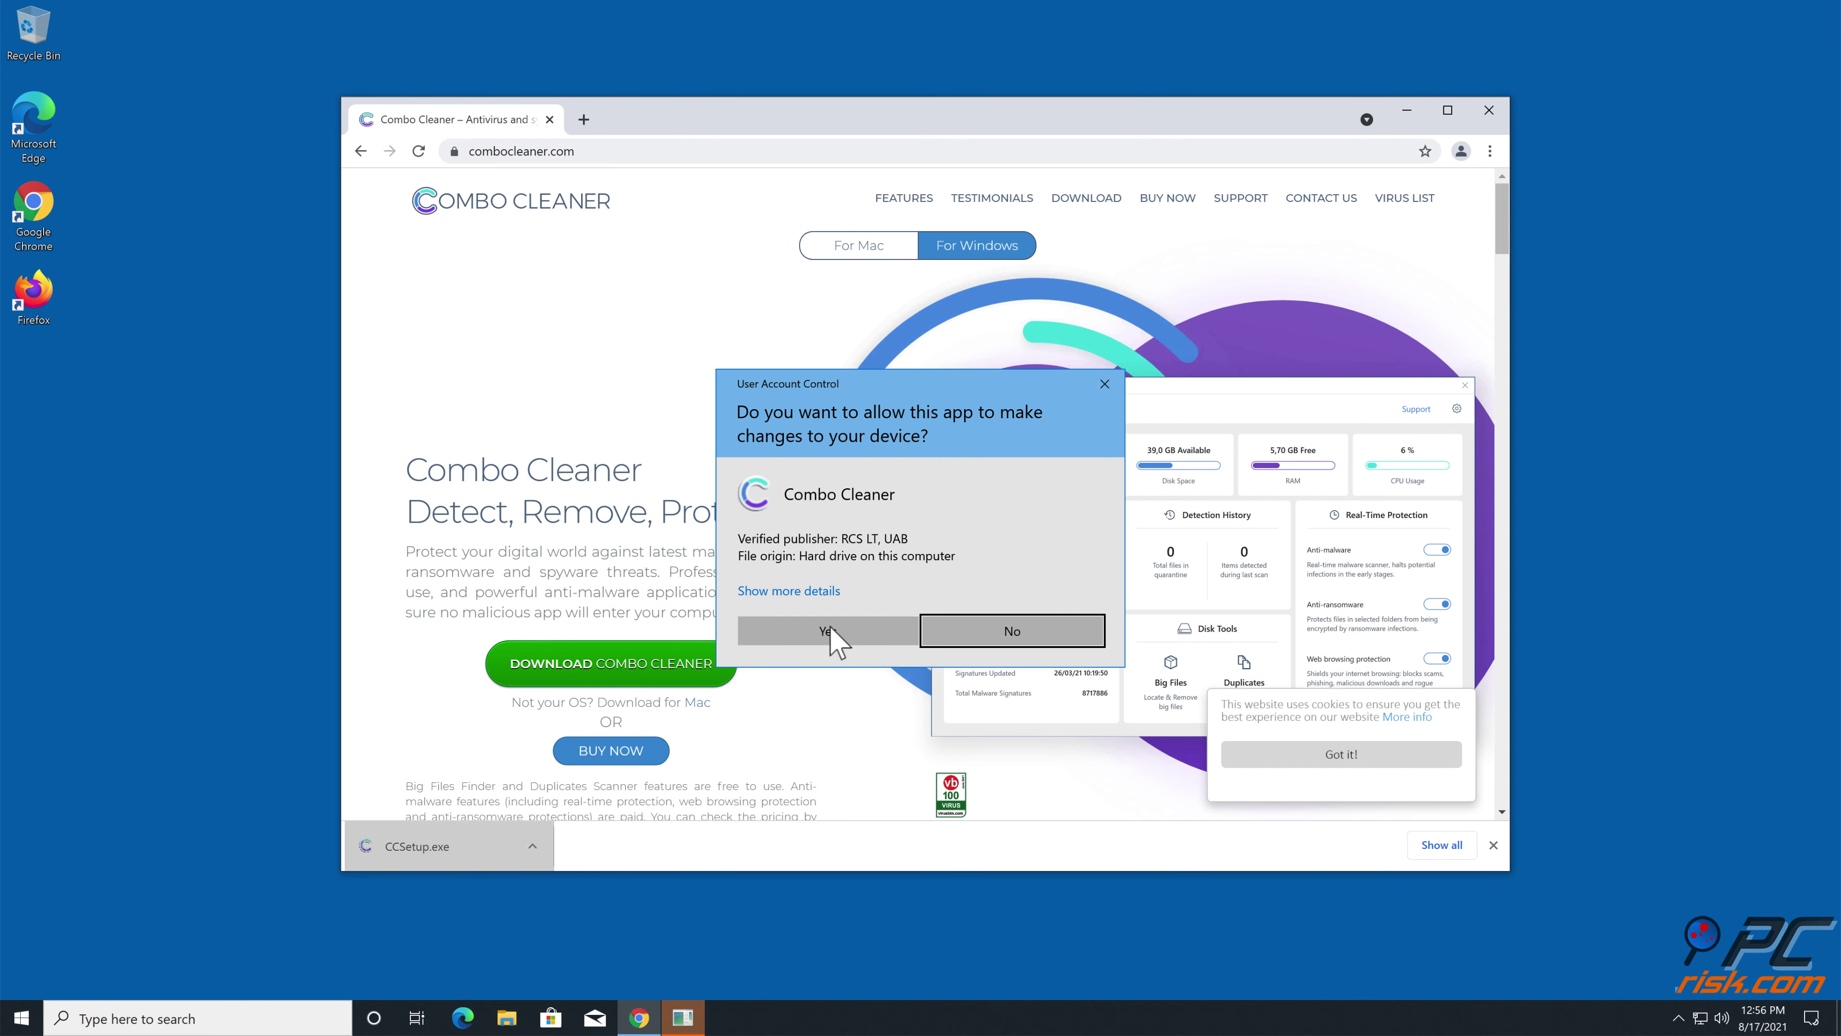
{"action": "left_click", "coordinate": [835, 640]}
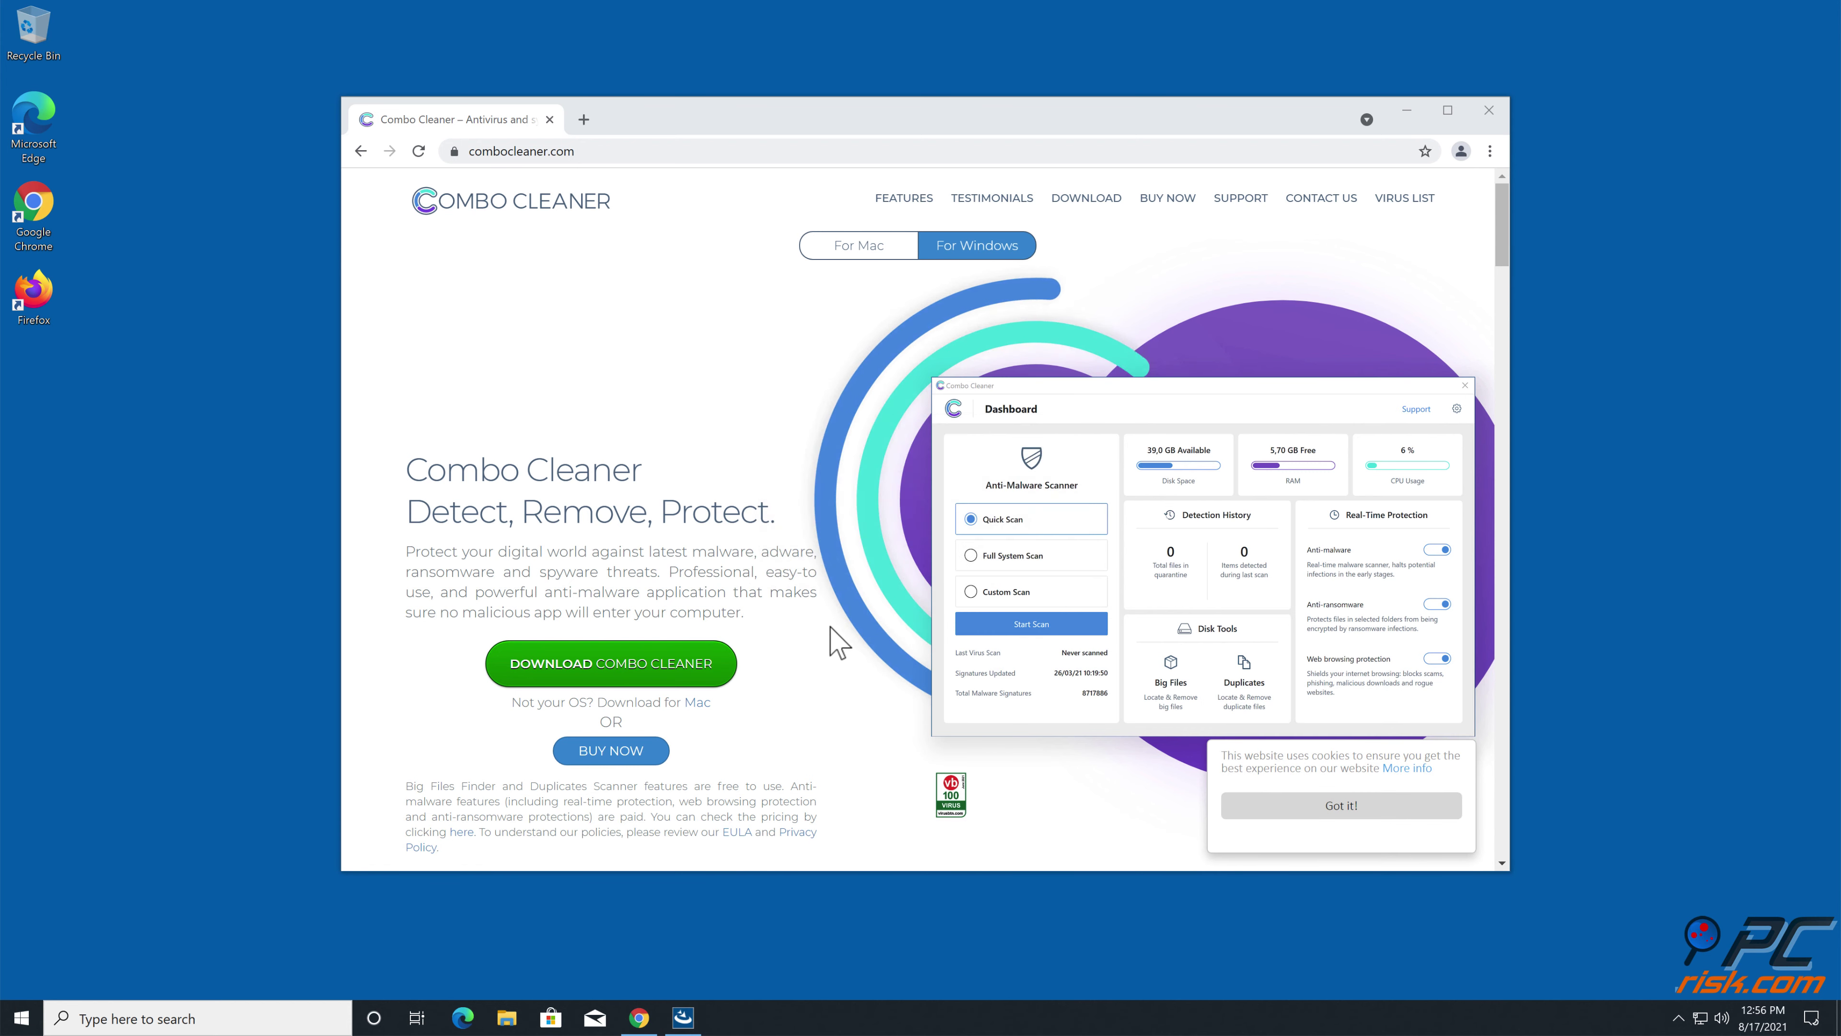
{"action": "left_click", "coordinate": [1027, 720]}
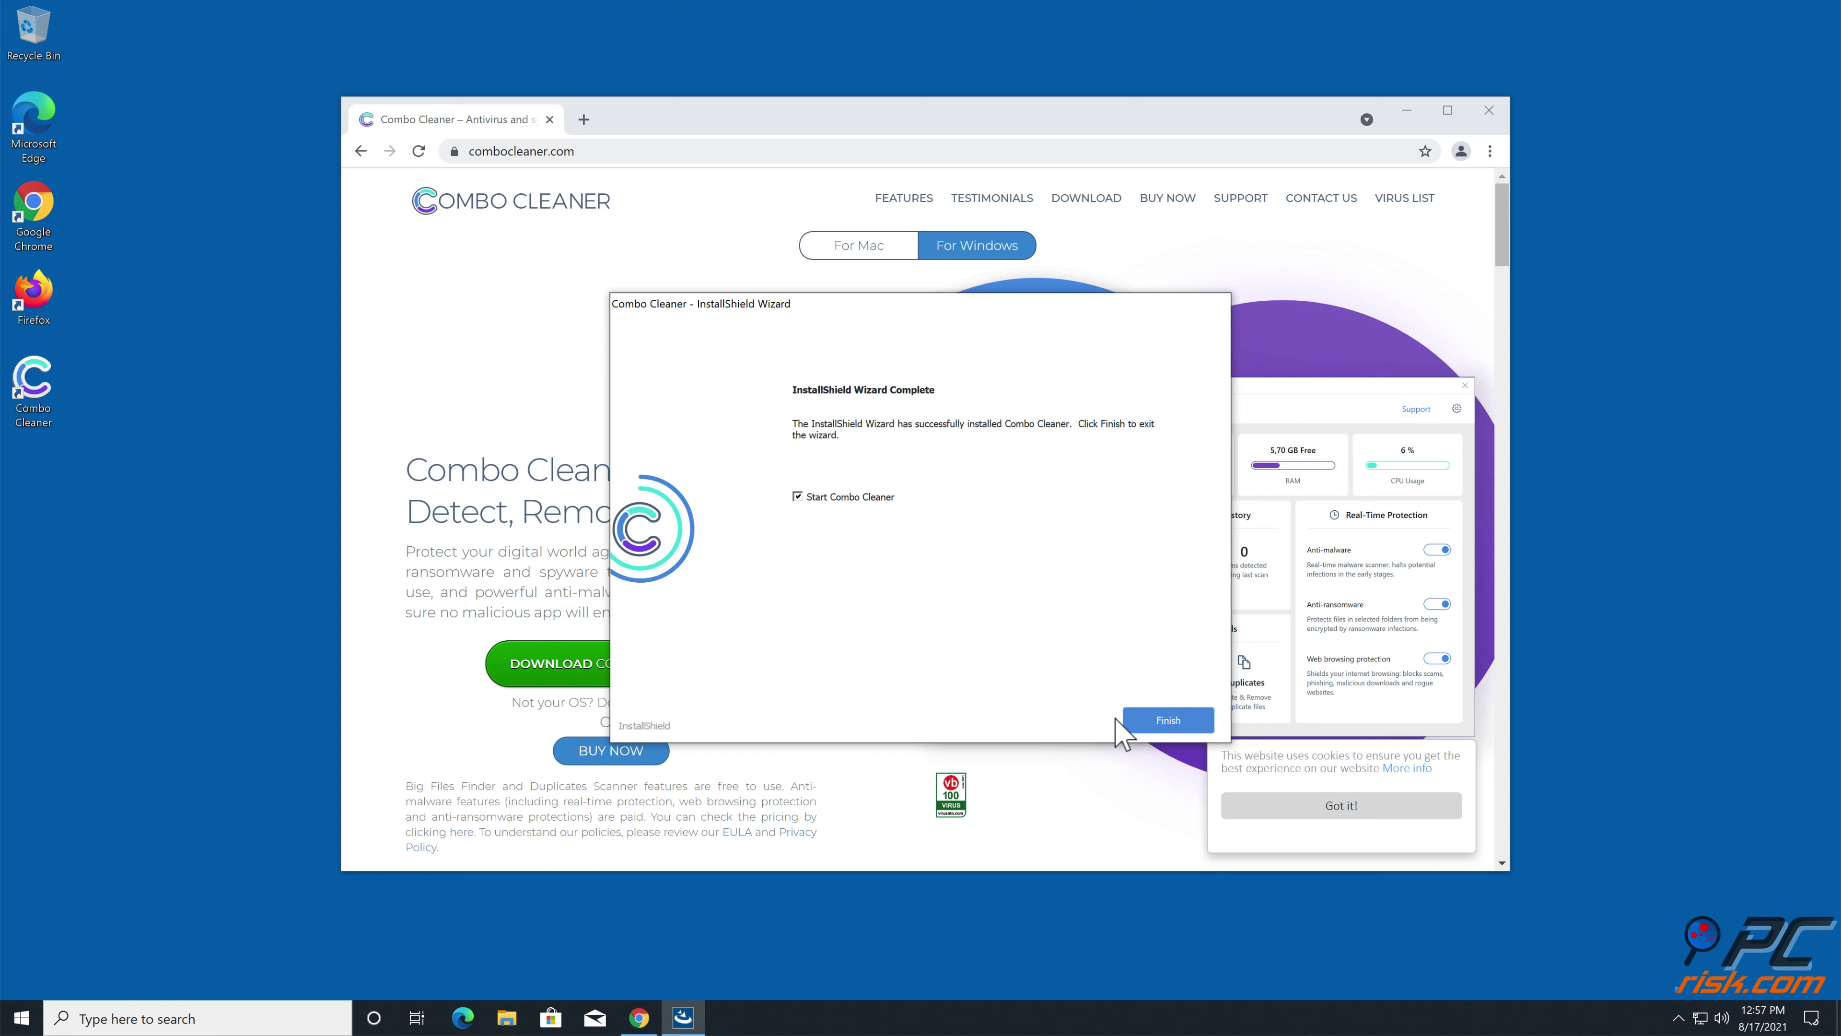
{"action": "left_click", "coordinate": [1155, 718]}
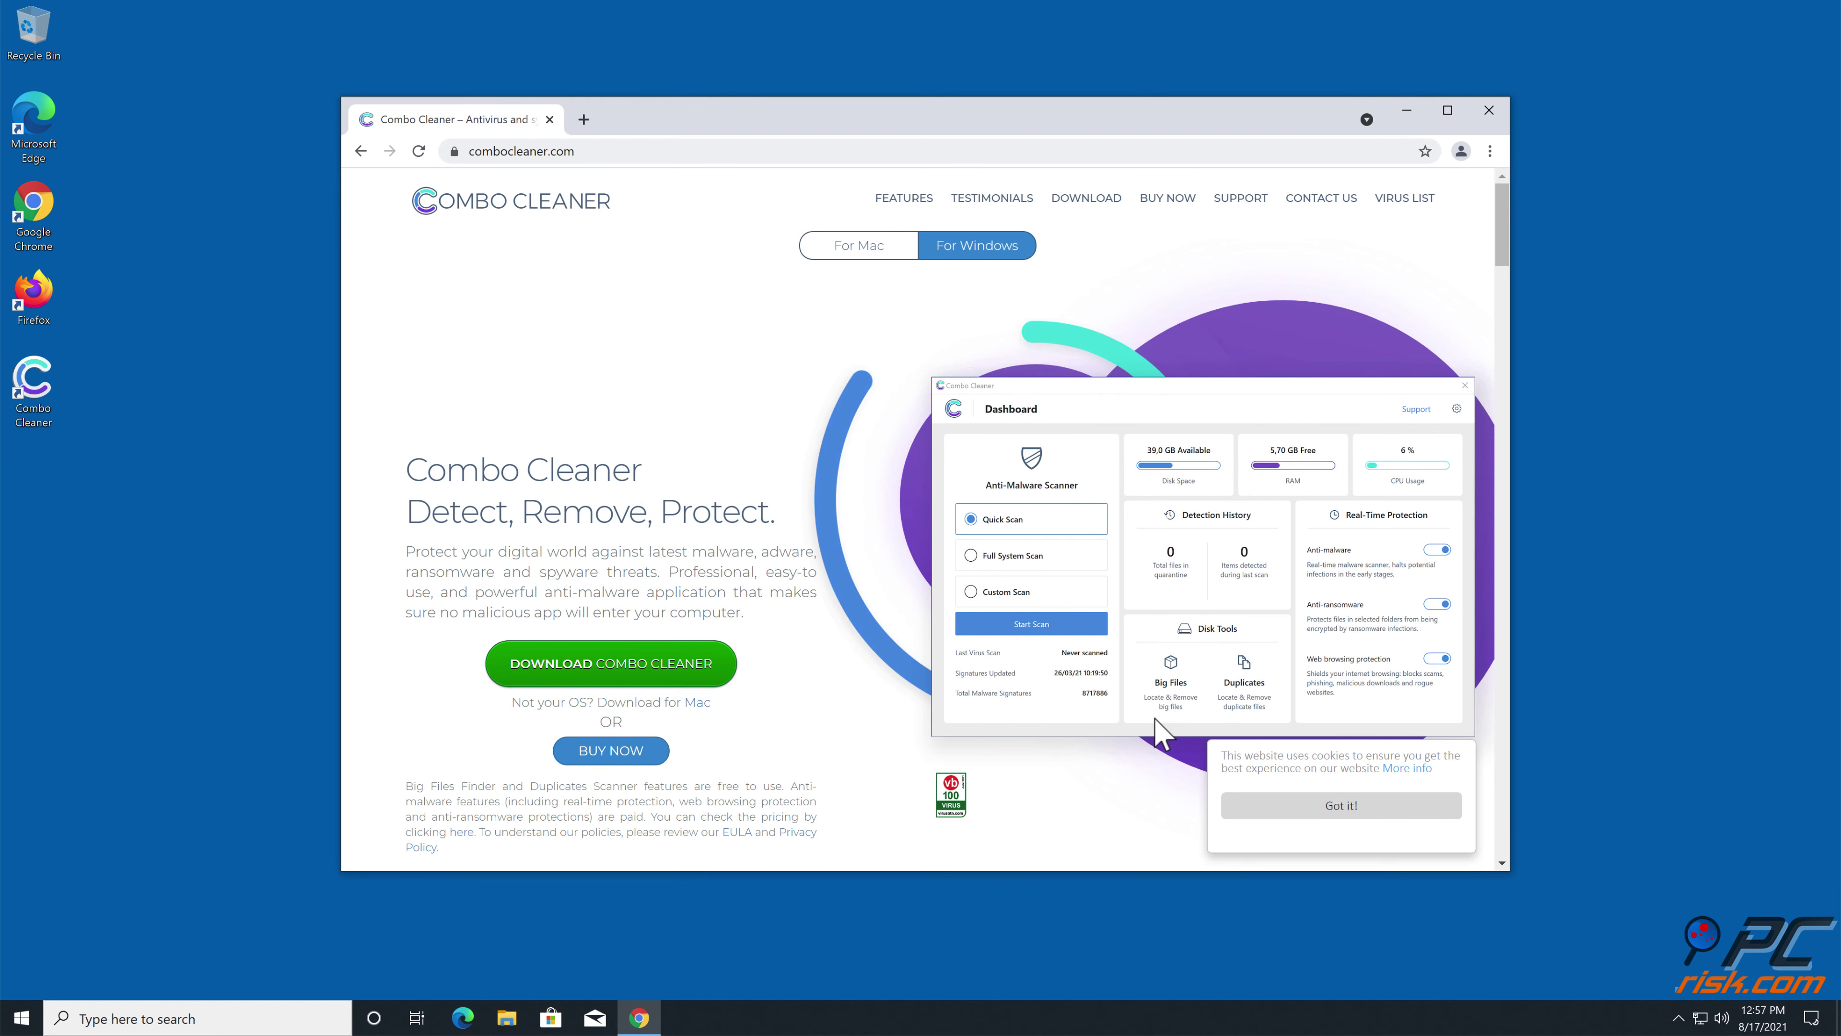
{"action": "left_click", "coordinate": [1493, 109]}
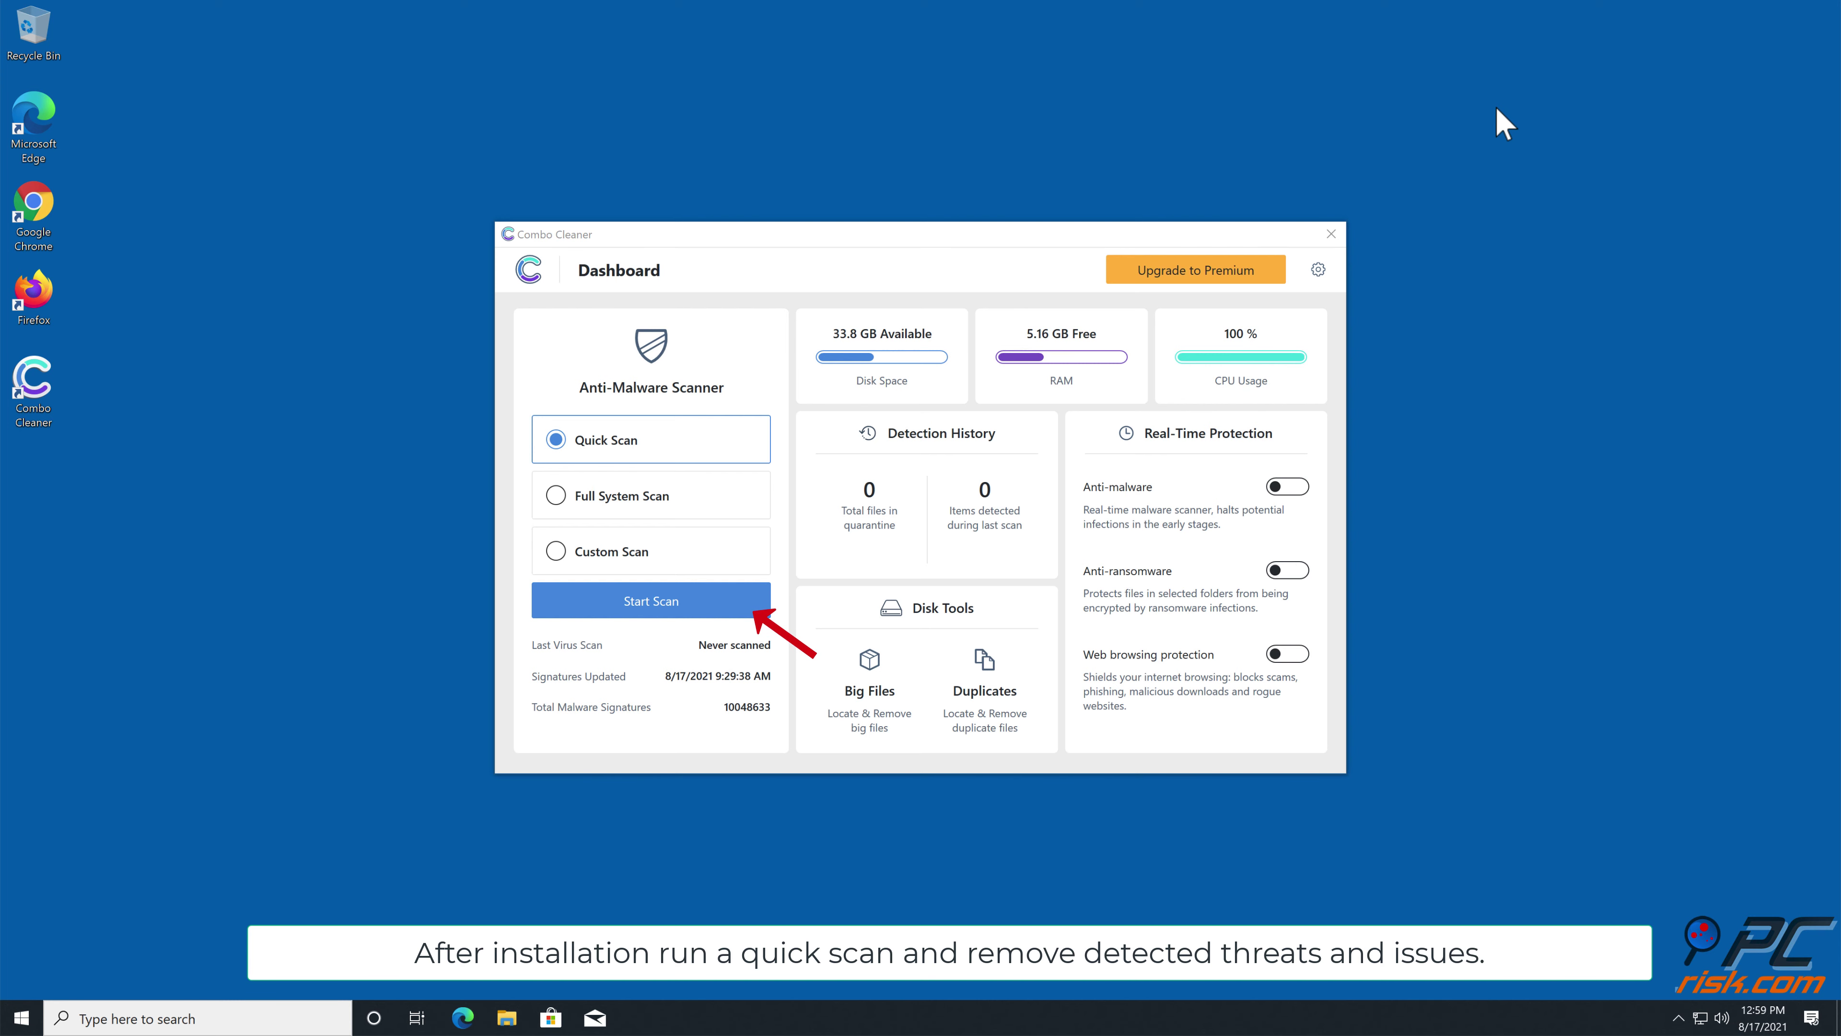
Run a Quick Scan and move the detected uzchv.rcgaxg.com Ads threat to quarantine.
{"action": "left_click", "coordinate": [724, 599]}
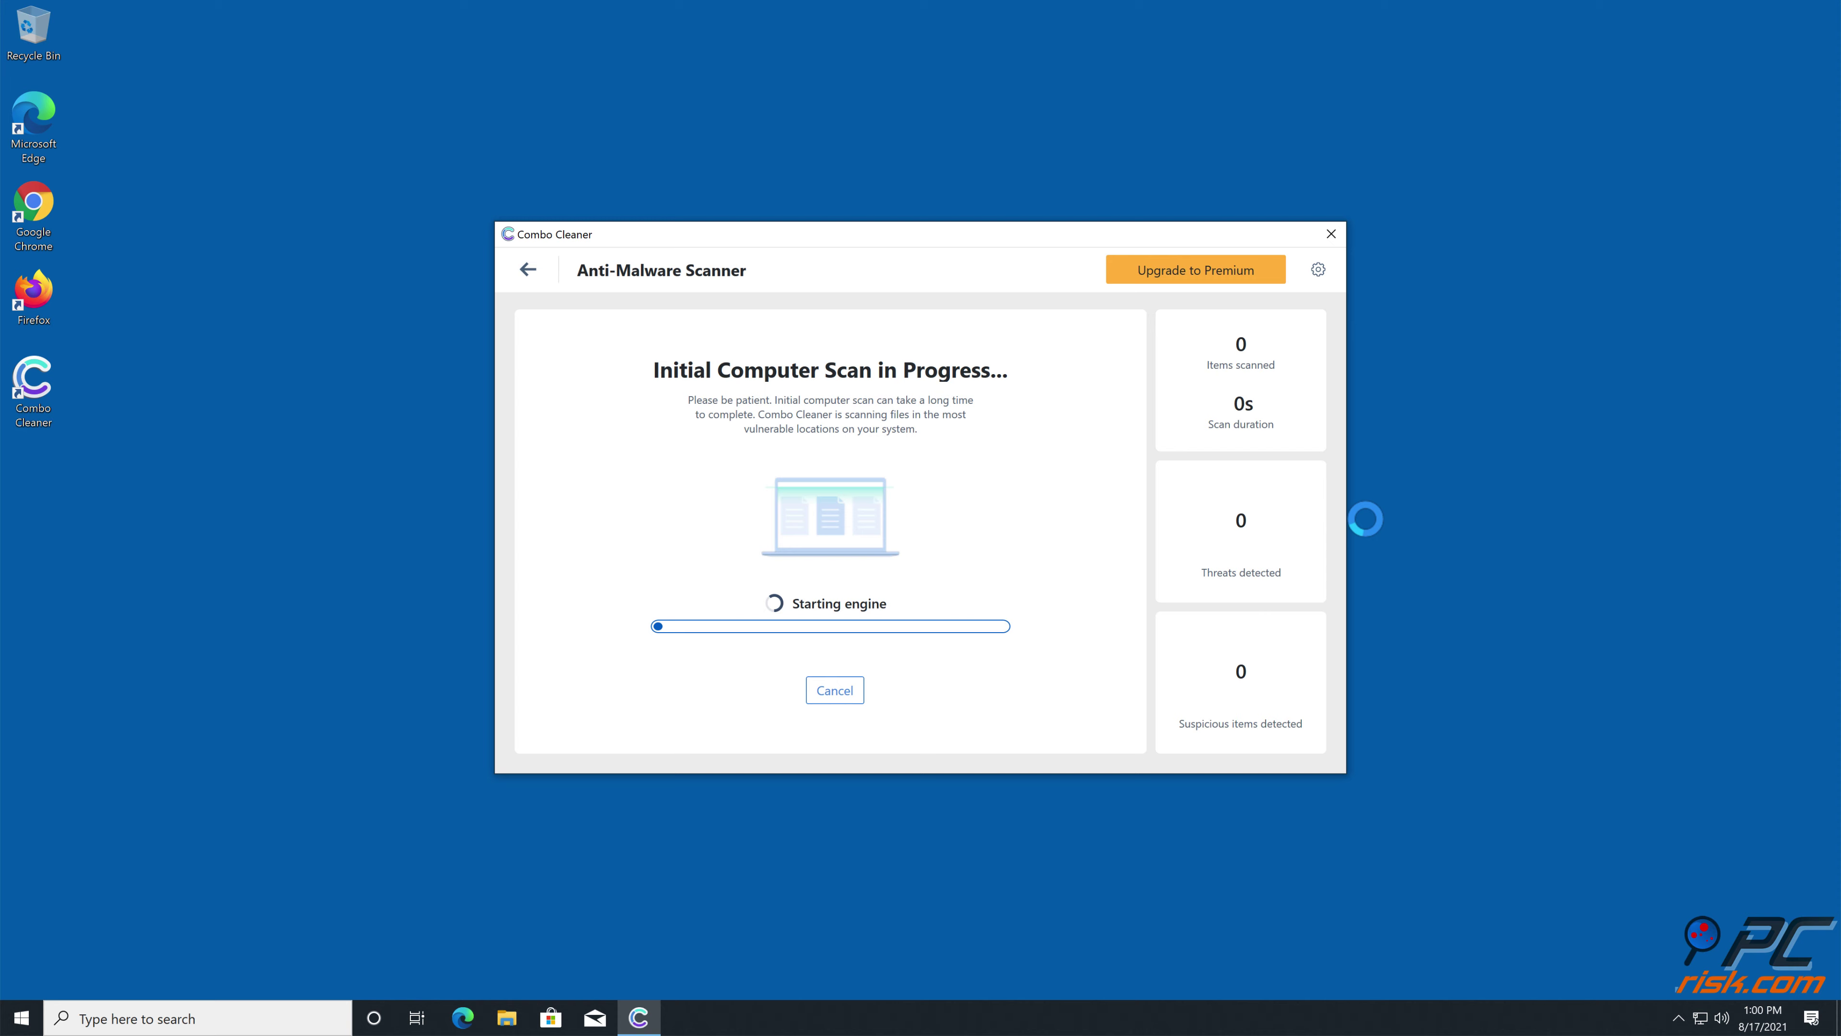
{"action": "double_click", "coordinate": [34, 210]}
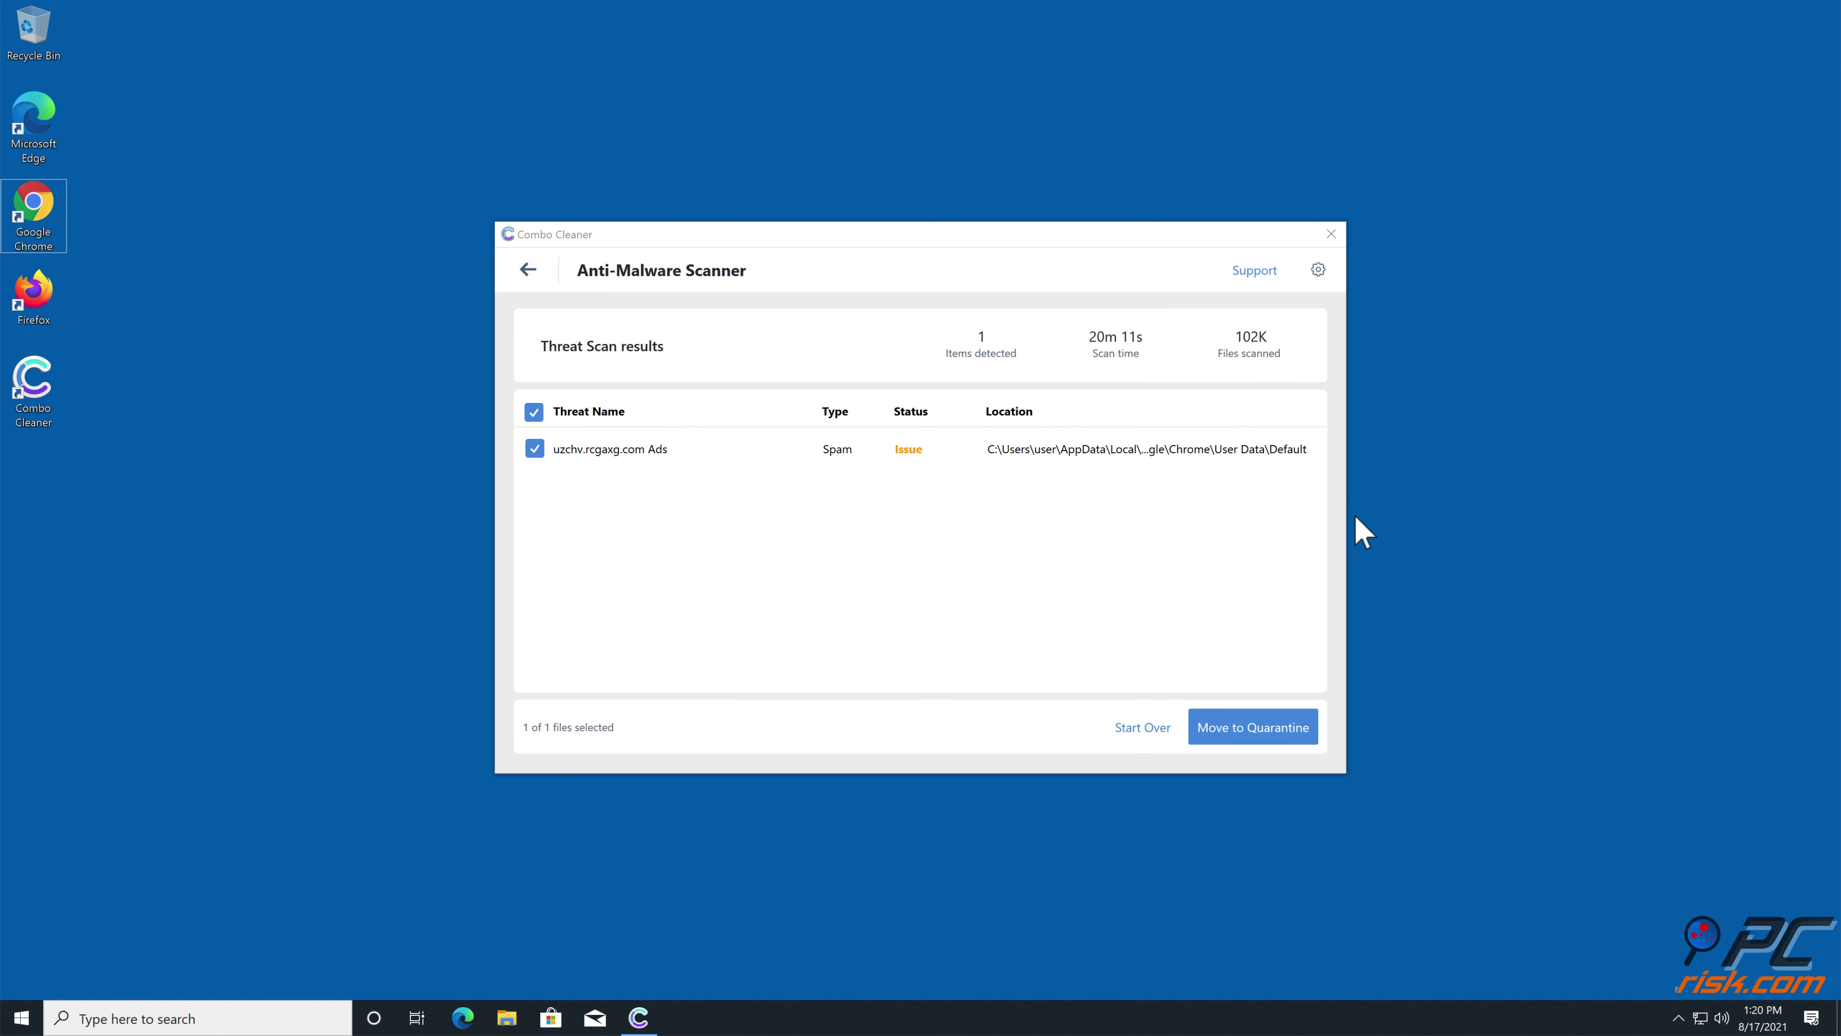
{"action": "left_click", "coordinate": [1249, 720]}
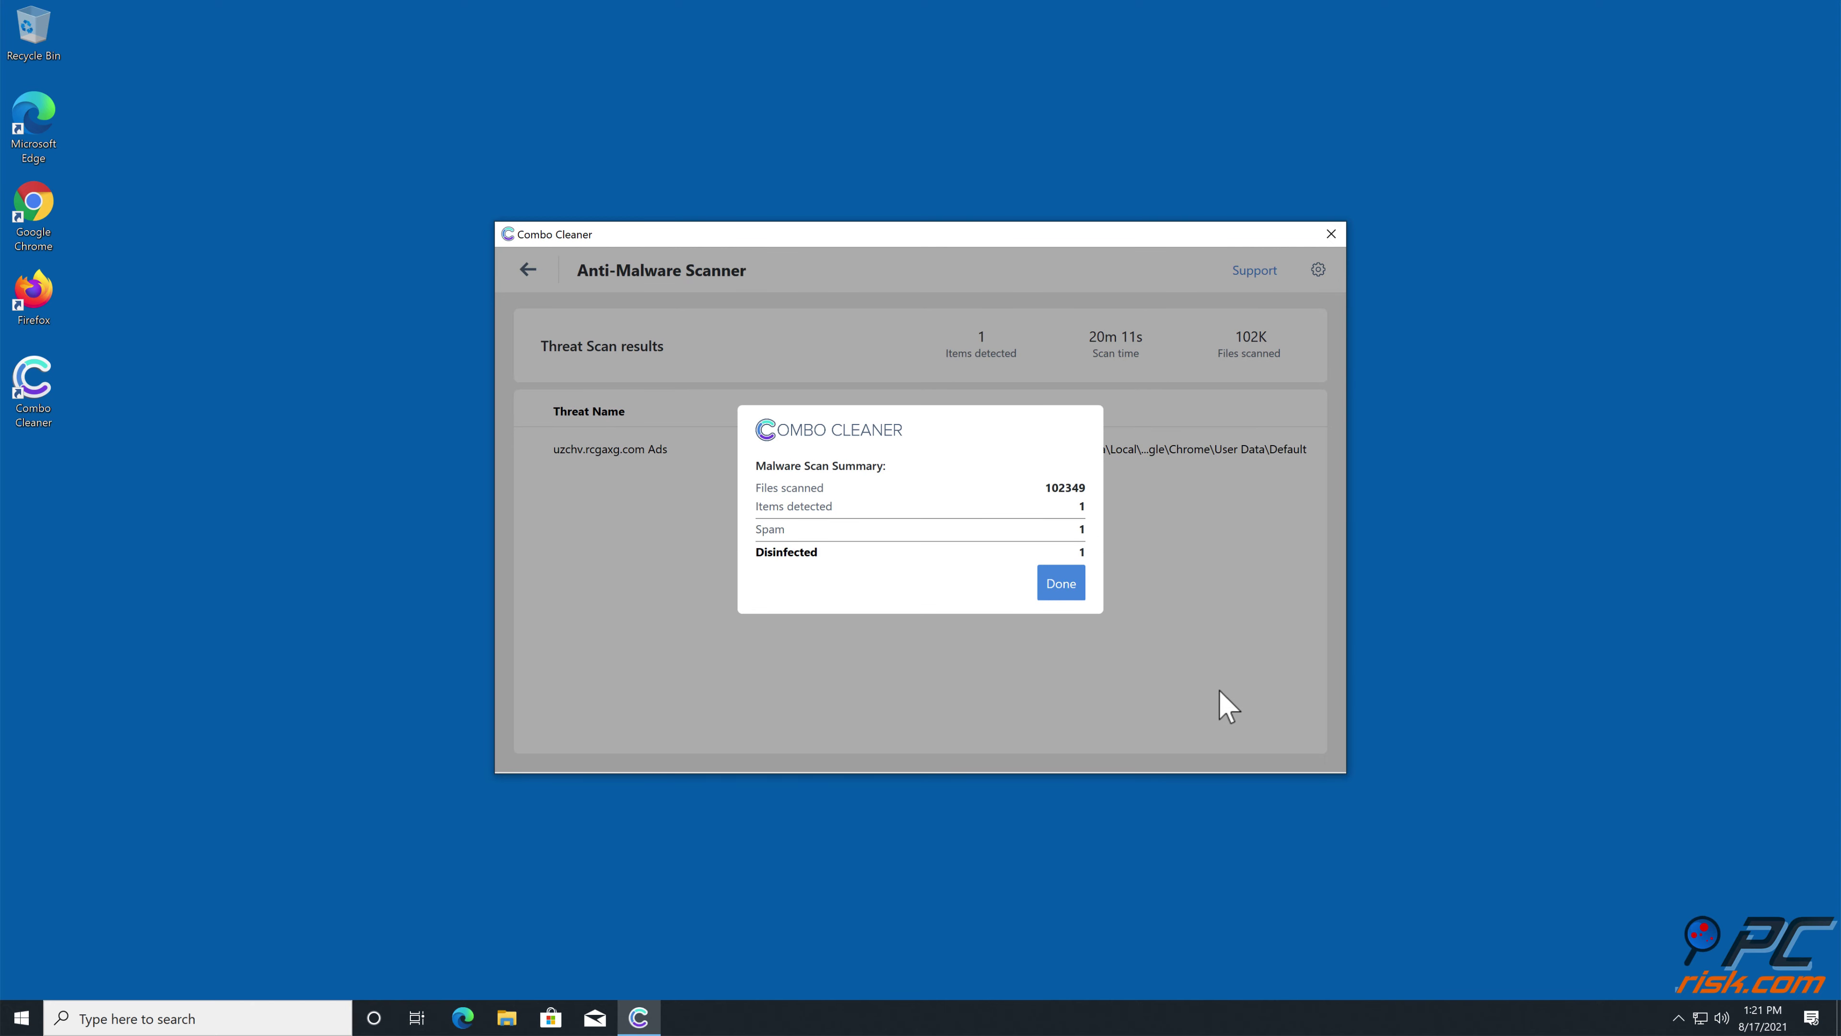
{"action": "left_click", "coordinate": [1061, 585]}
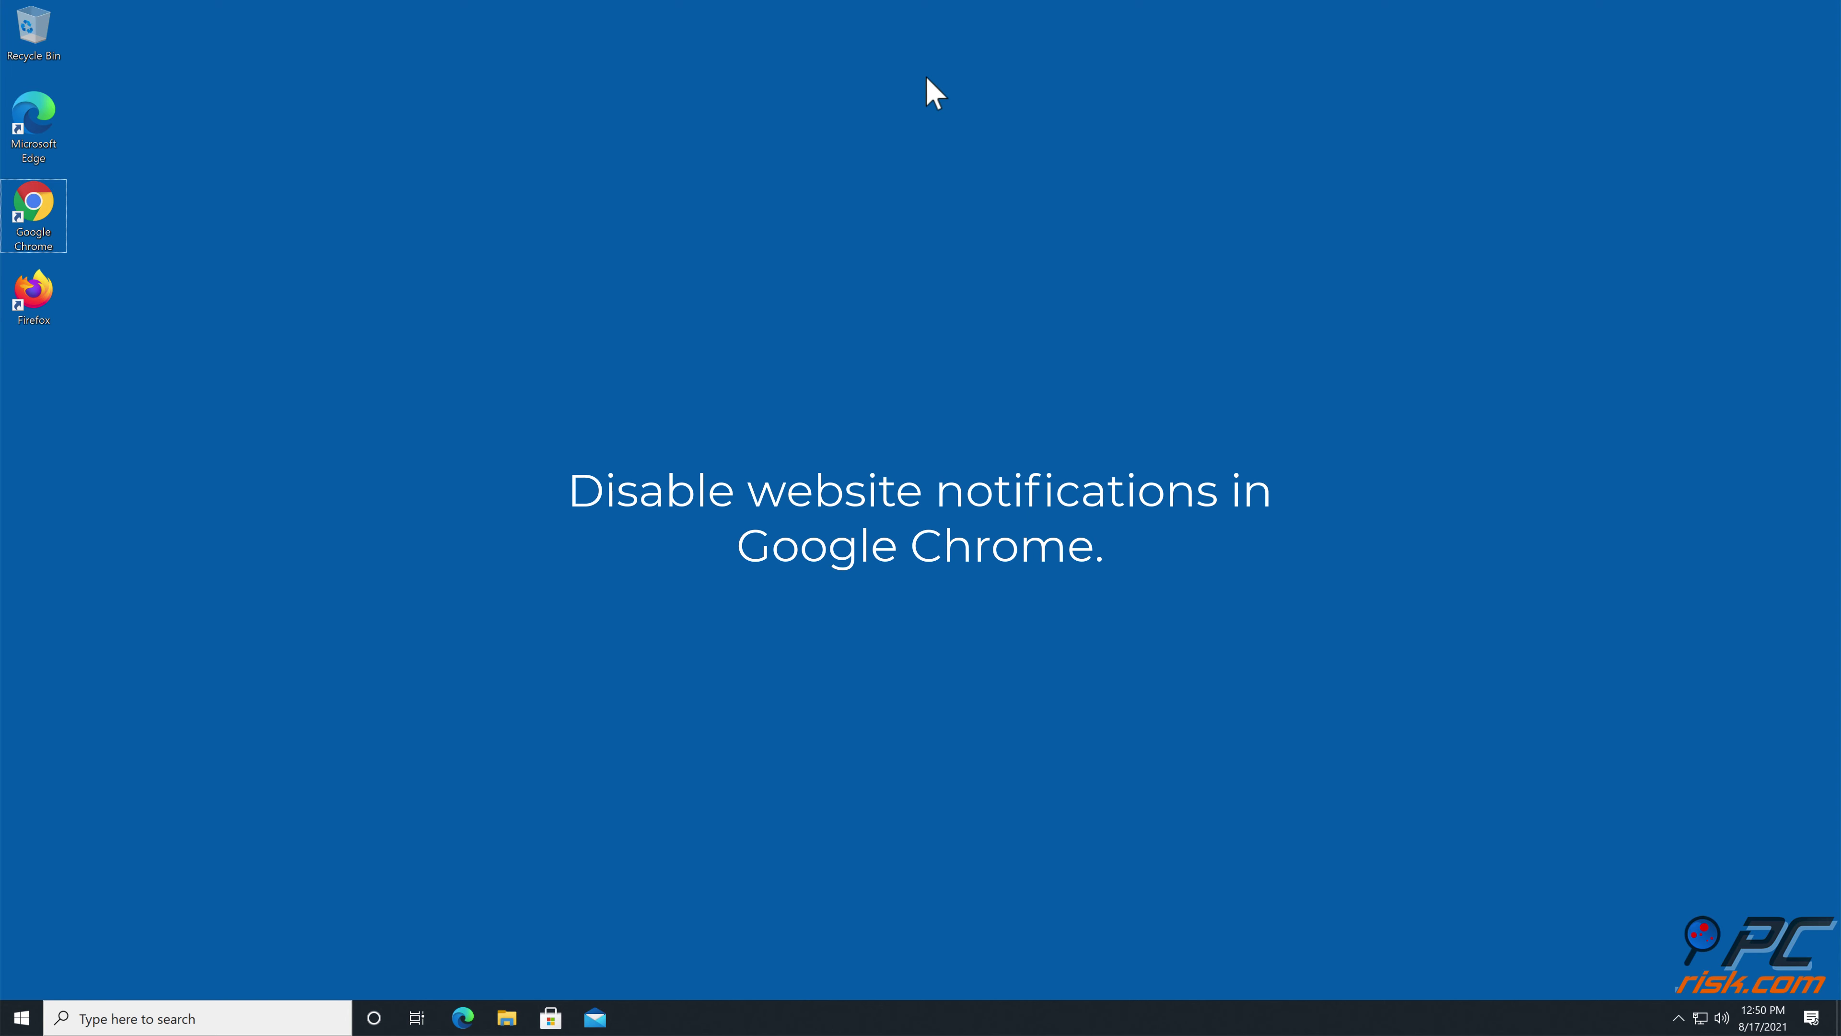
Launch Chrome and go to Settings > Privacy and security.
{"action": "double_click", "coordinate": [58, 214]}
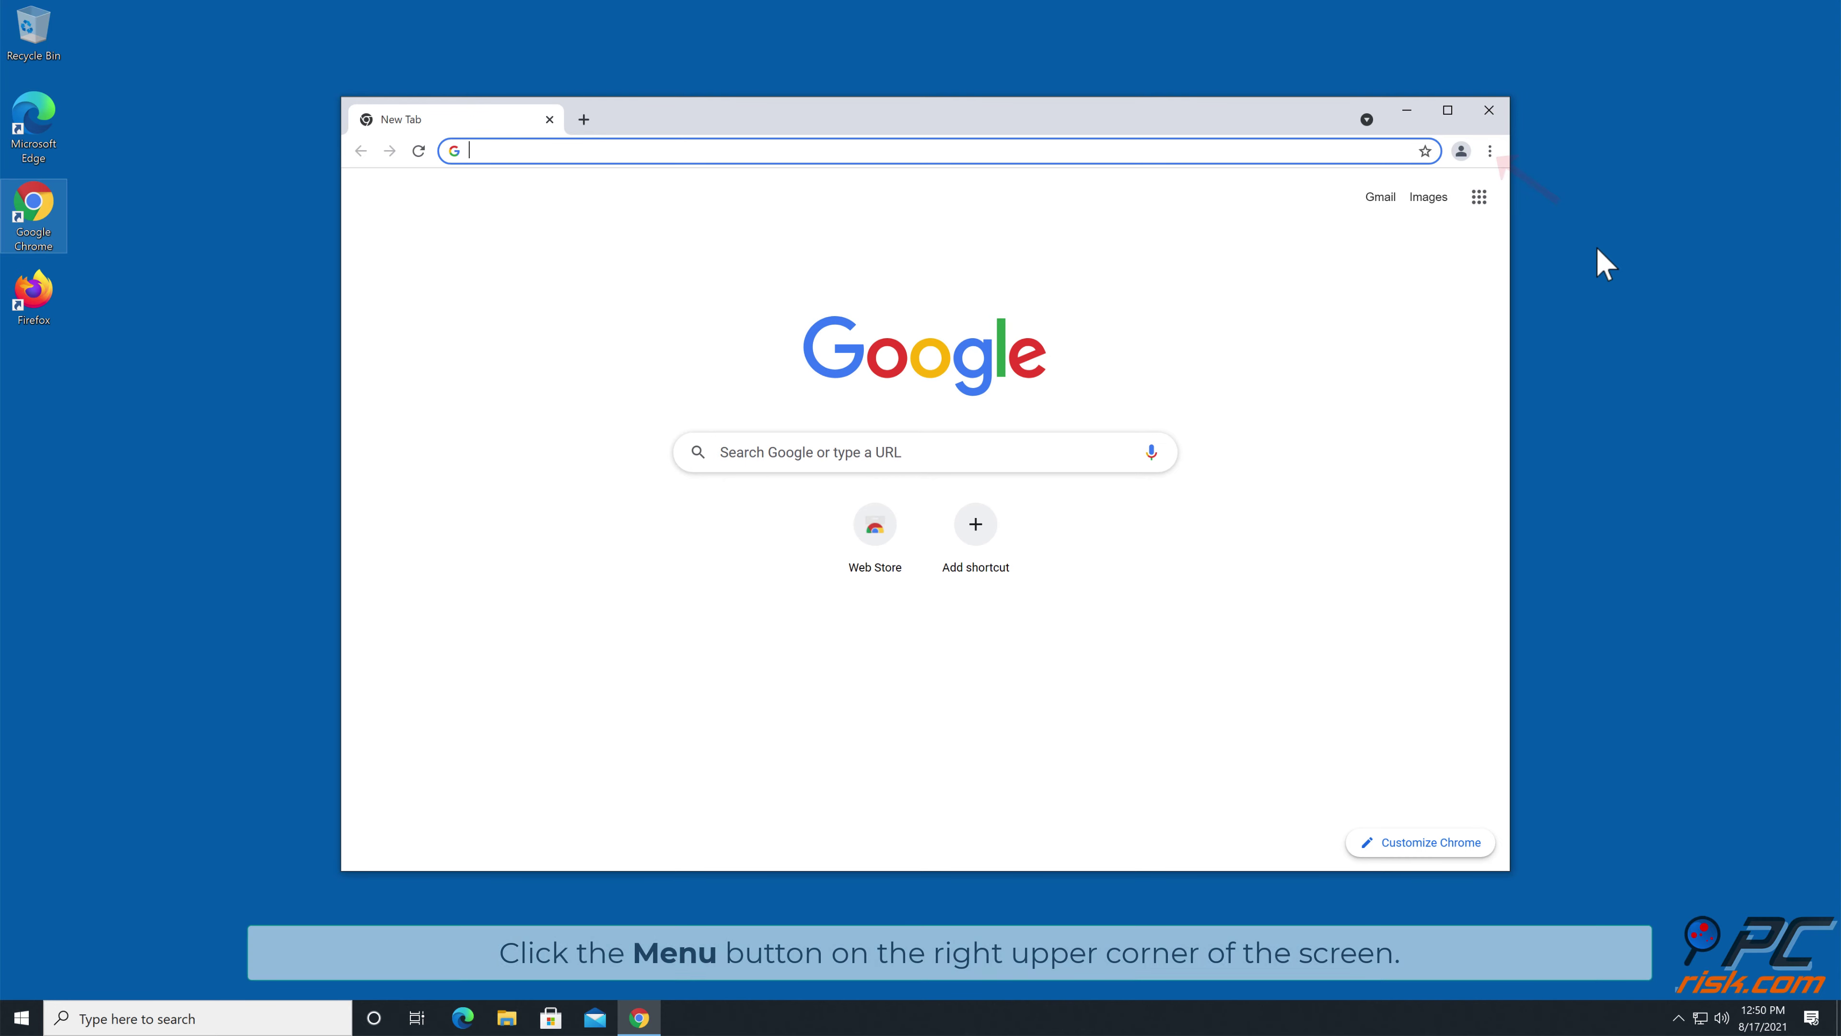
{"action": "left_click", "coordinate": [1491, 152]}
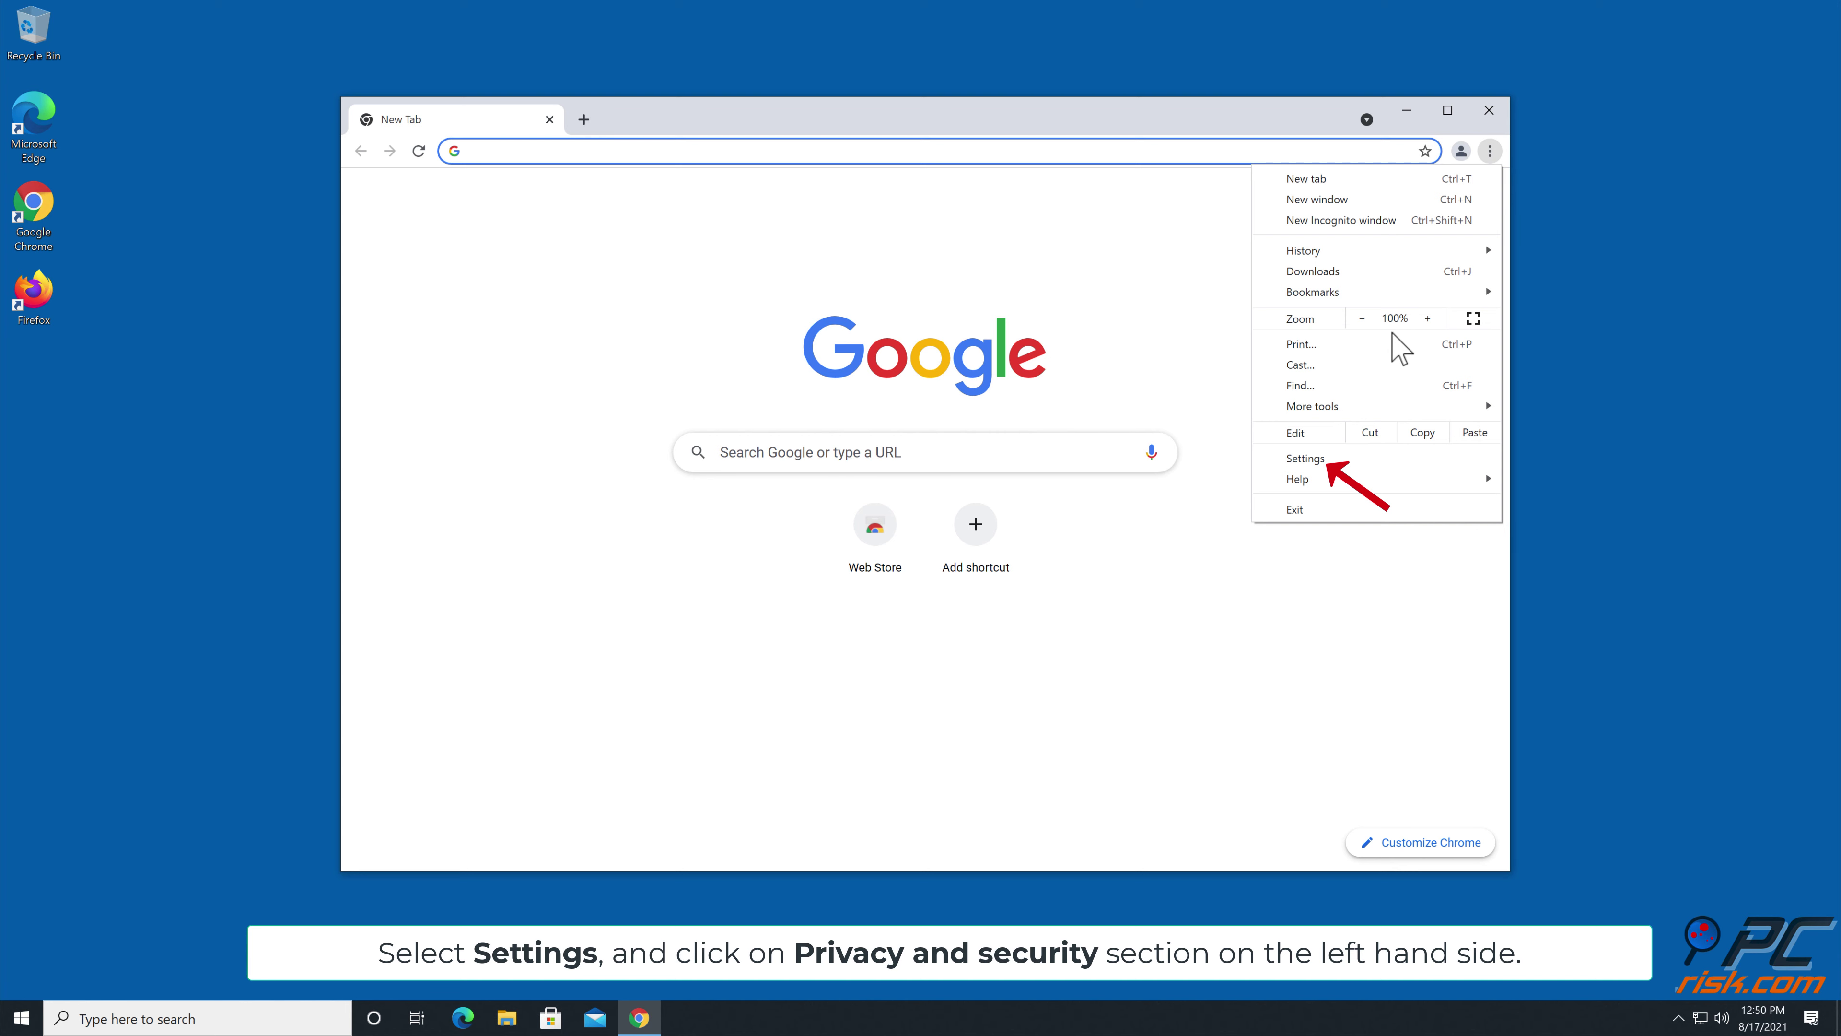
{"action": "left_click", "coordinate": [1312, 460]}
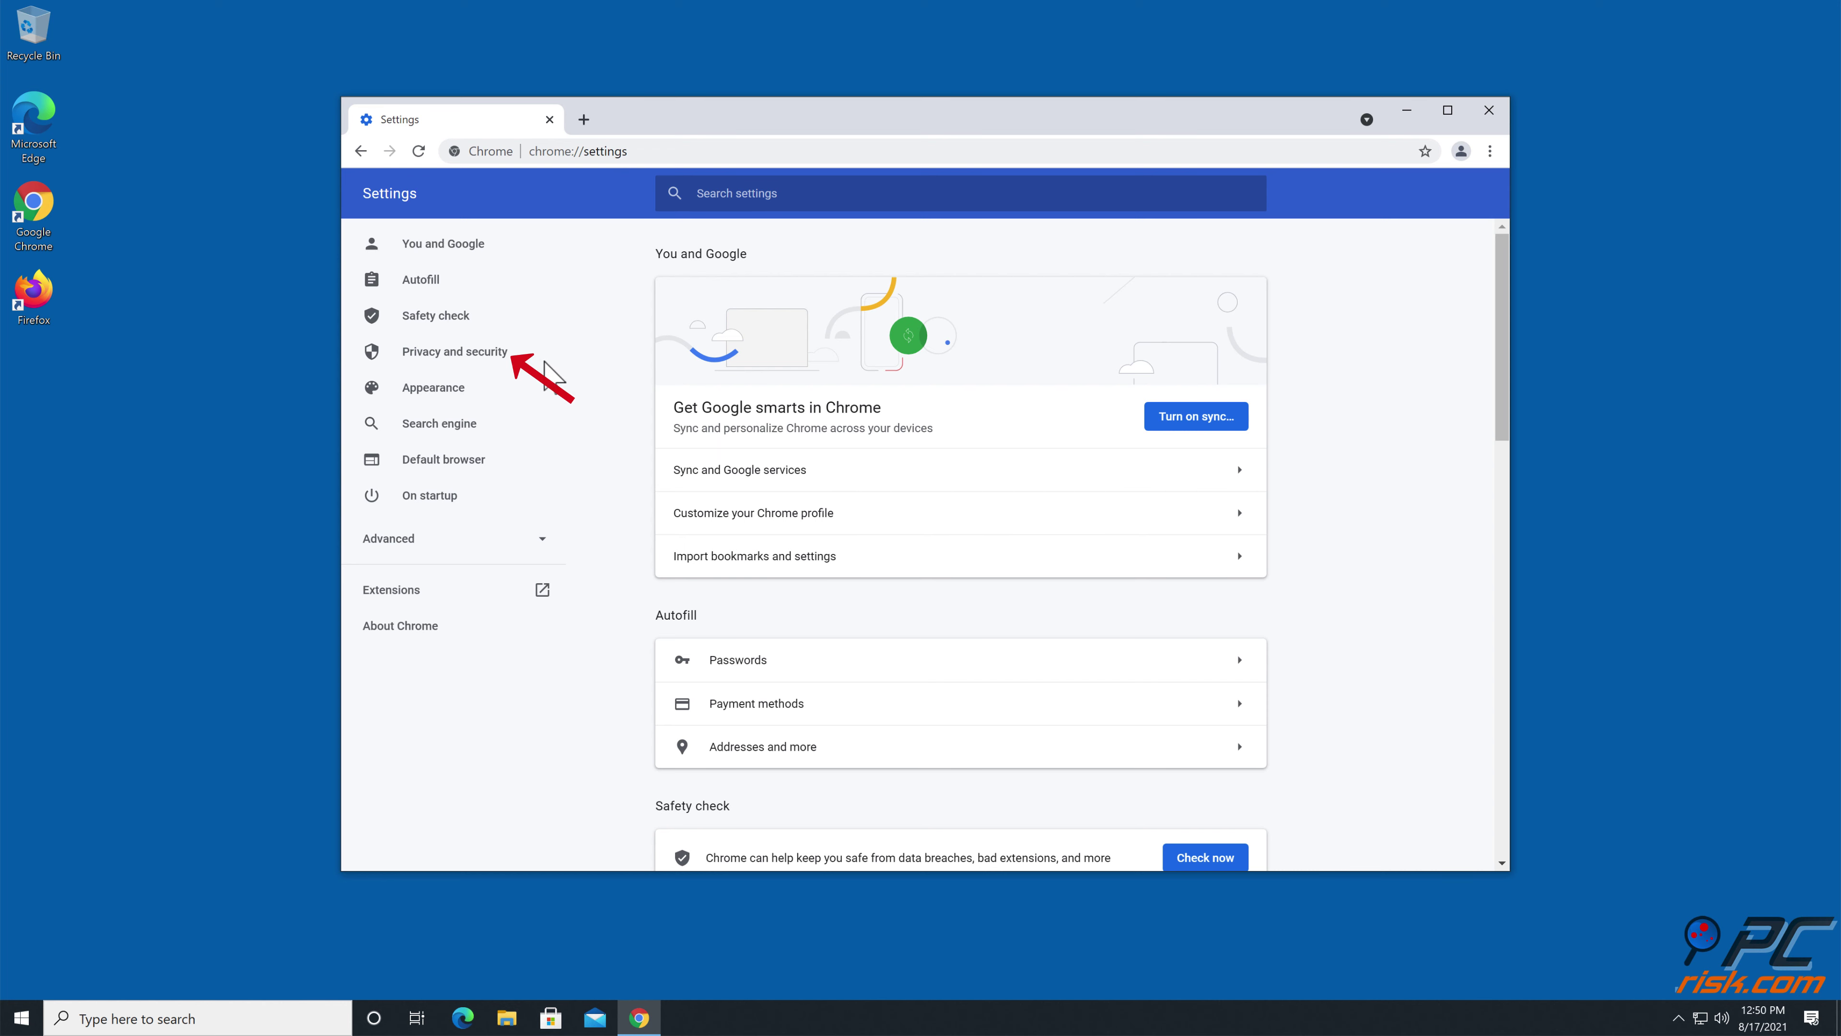
{"action": "left_click", "coordinate": [480, 354]}
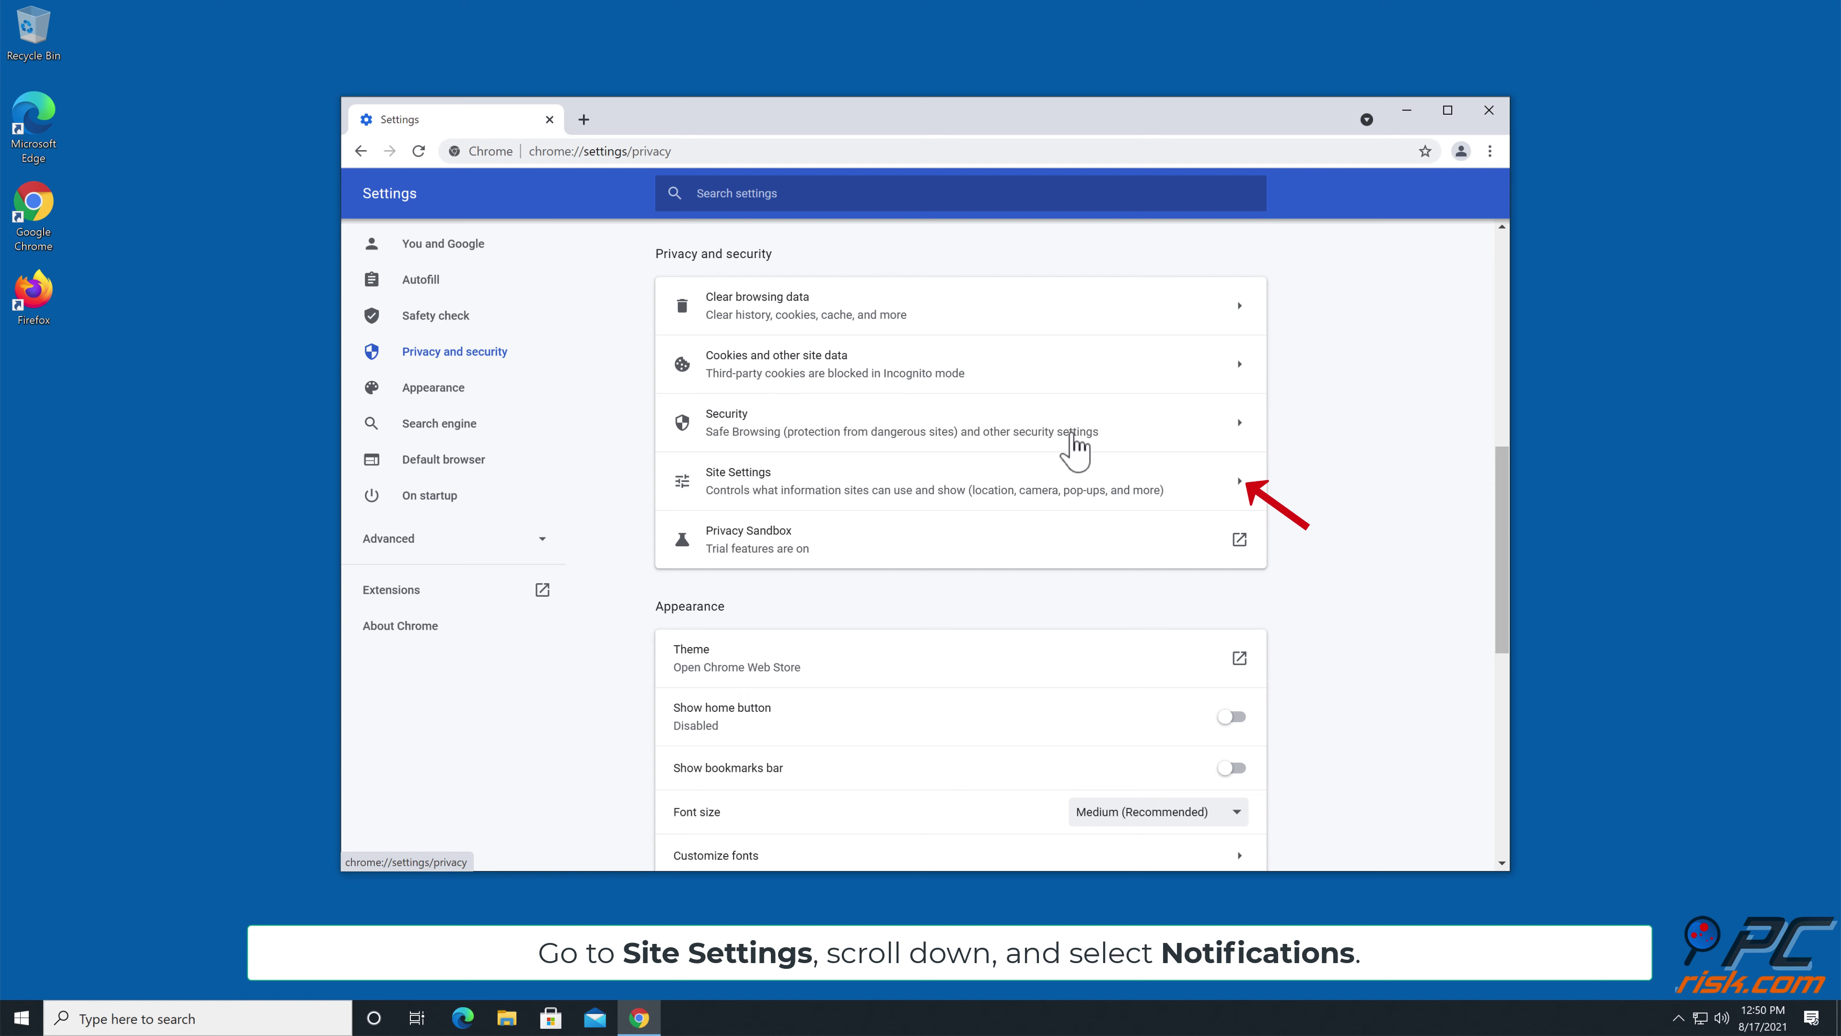
Remove uzchv.rcgaxg.com from Chrome's allowed notification sites, then close Chrome and launch Safari.
{"action": "left_click", "coordinate": [1241, 482]}
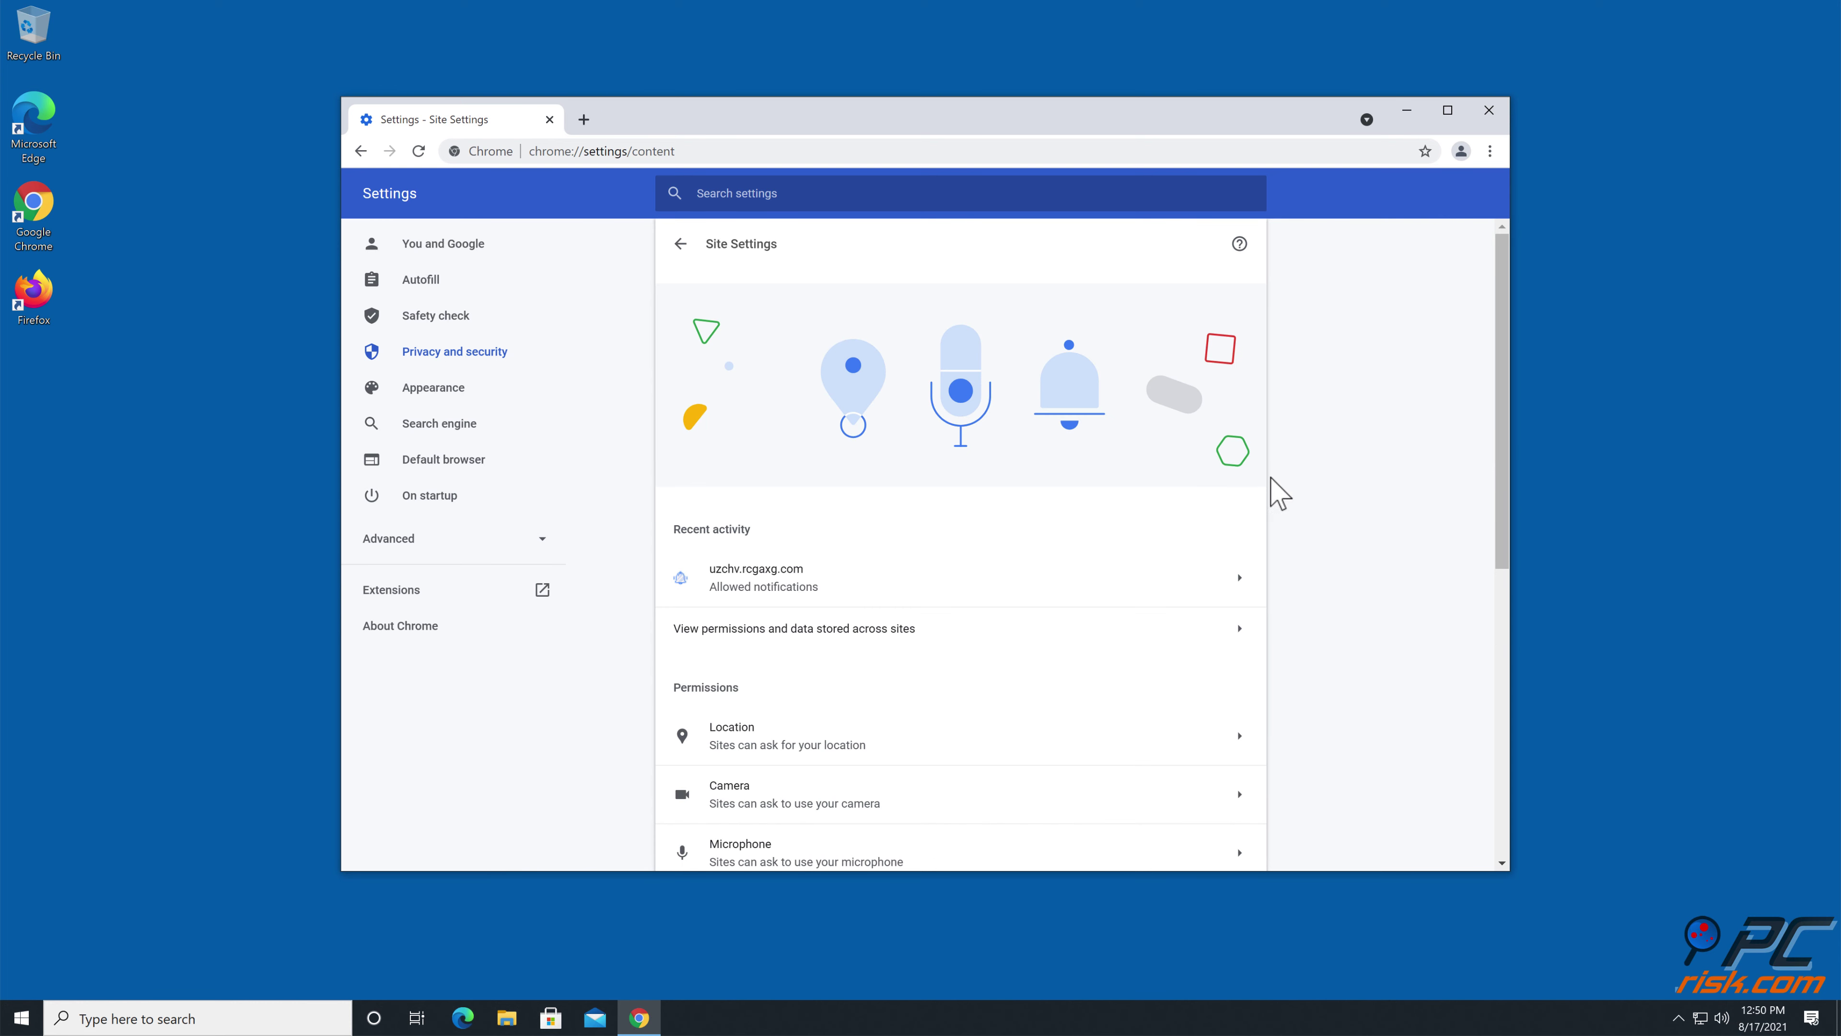
{"action": "left_click_drag", "start_coordinate": [1502, 435], "coordinate": [1498, 702]}
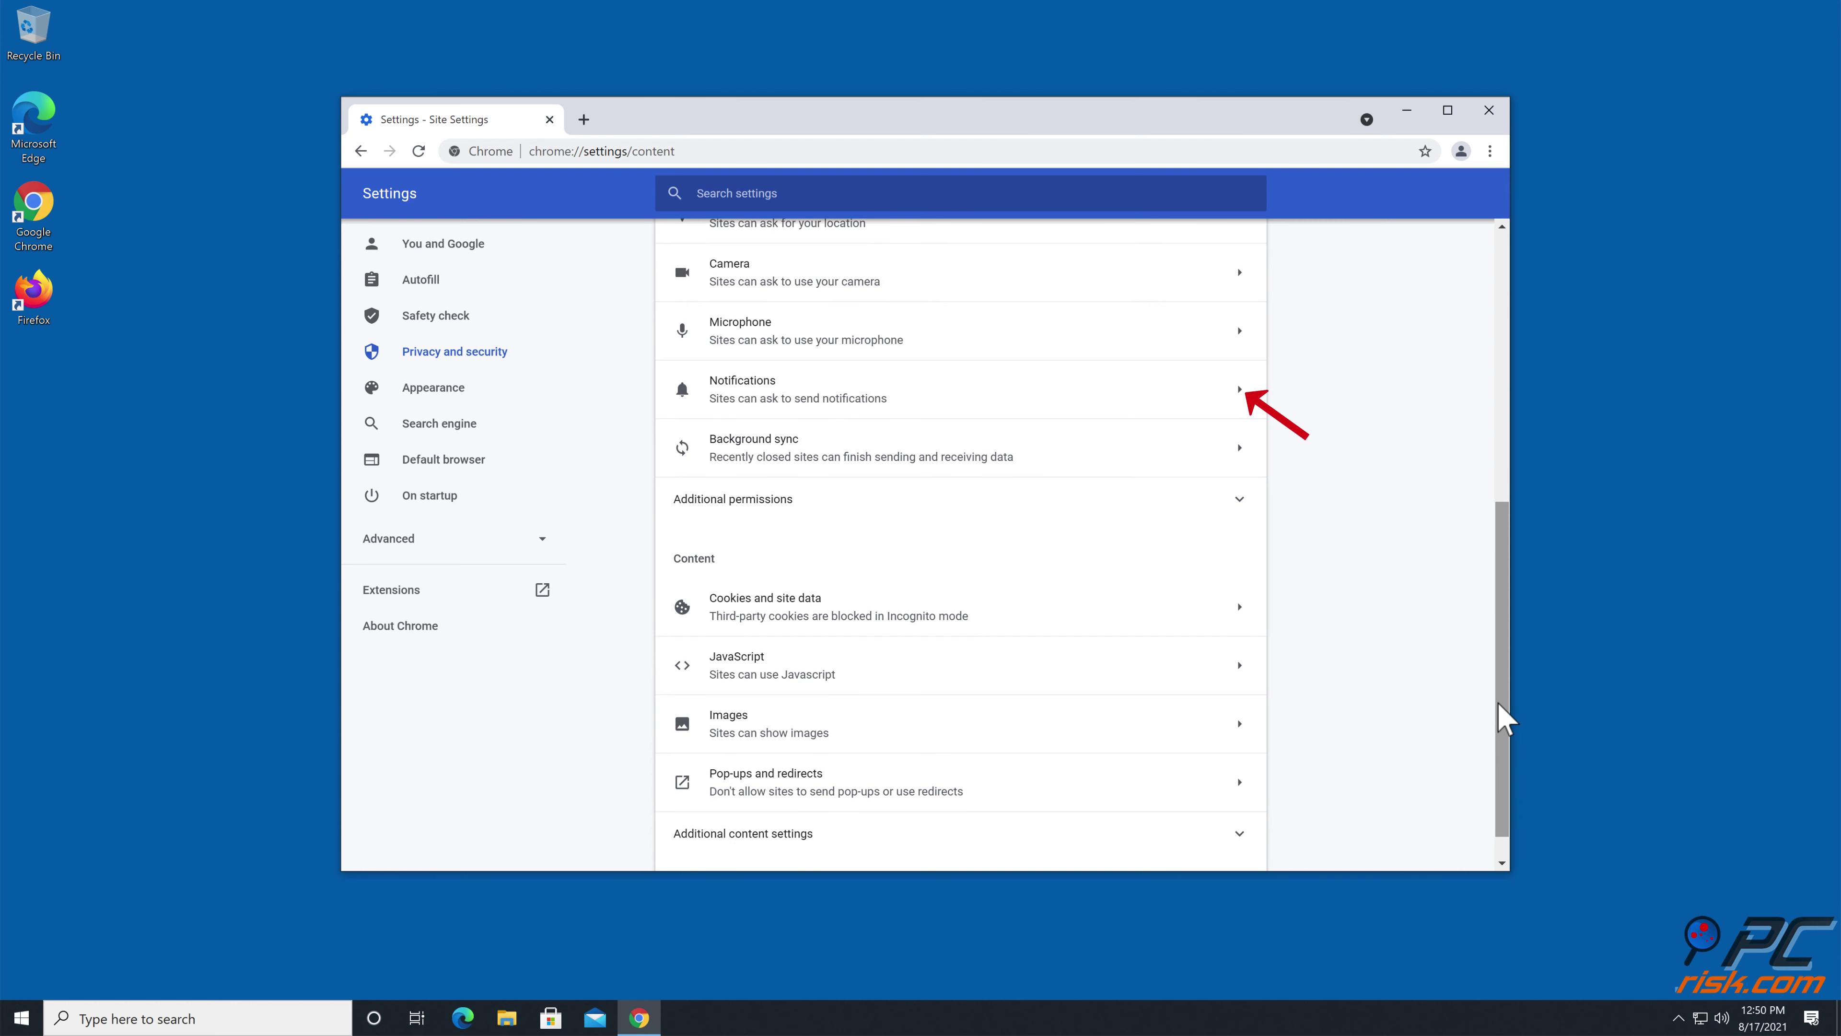
{"action": "left_click", "coordinate": [1241, 392]}
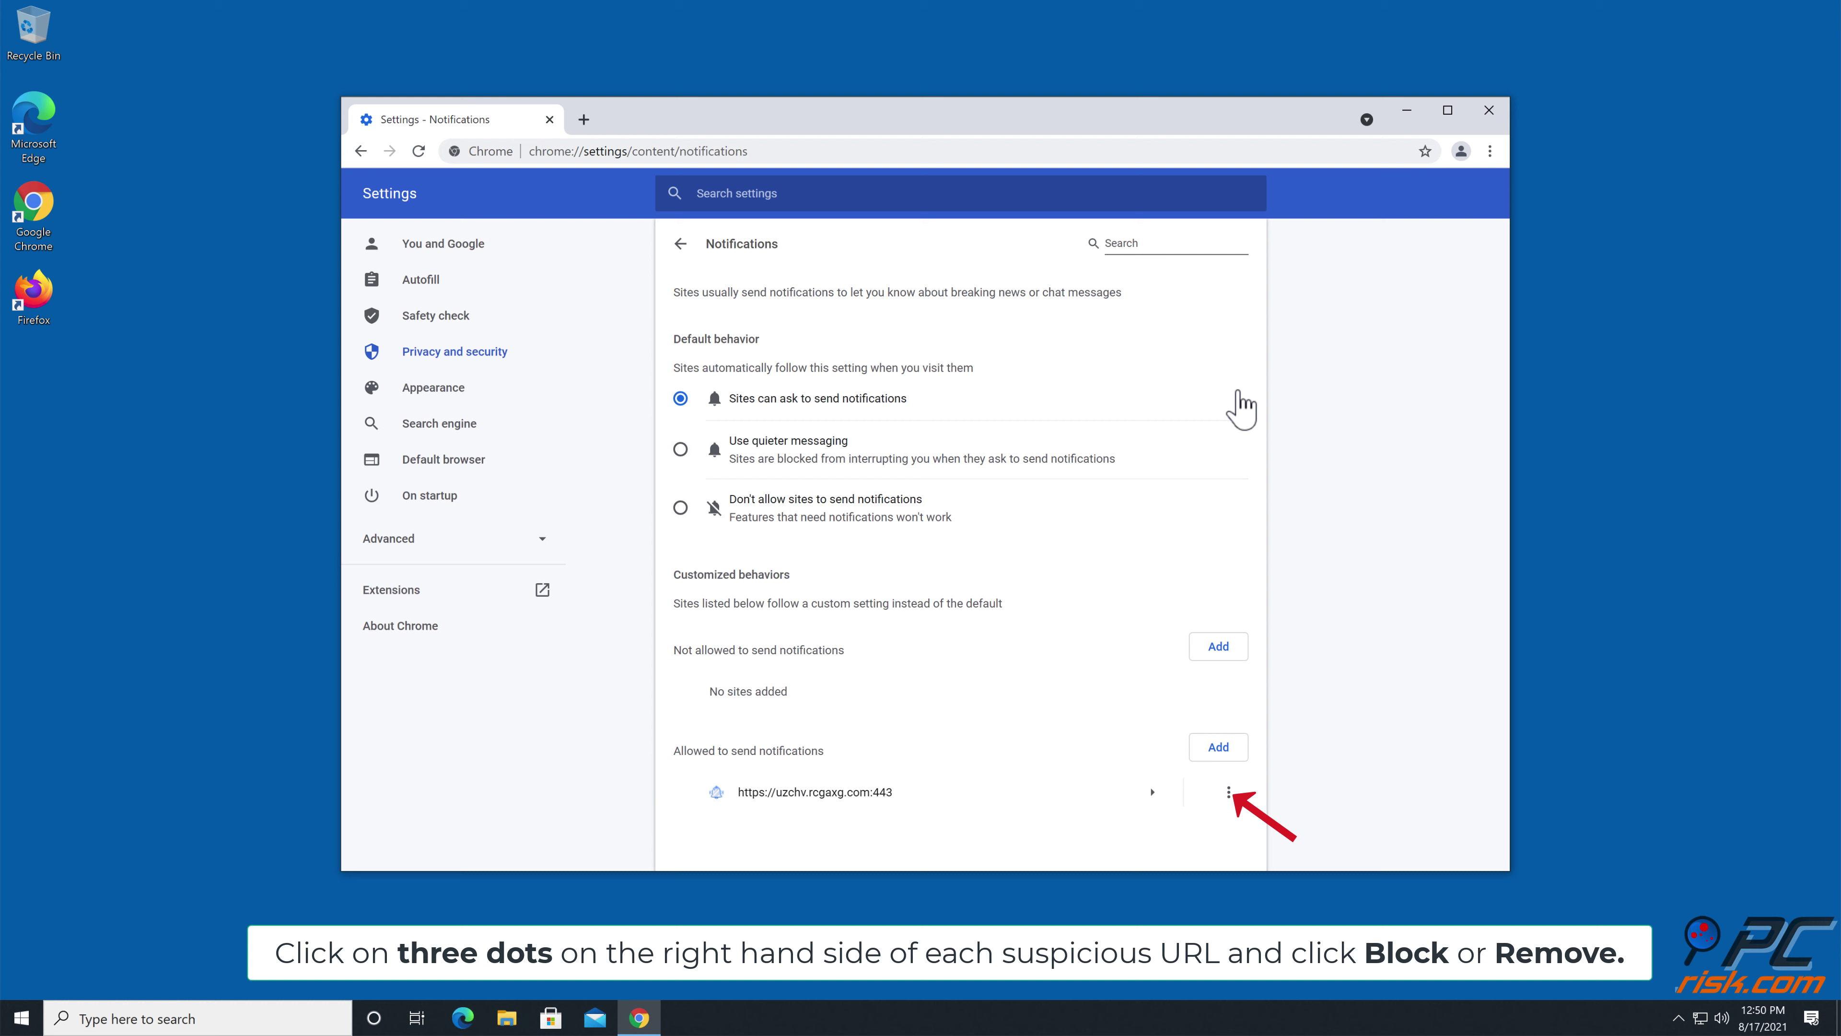
{"action": "left_click", "coordinate": [1228, 791]}
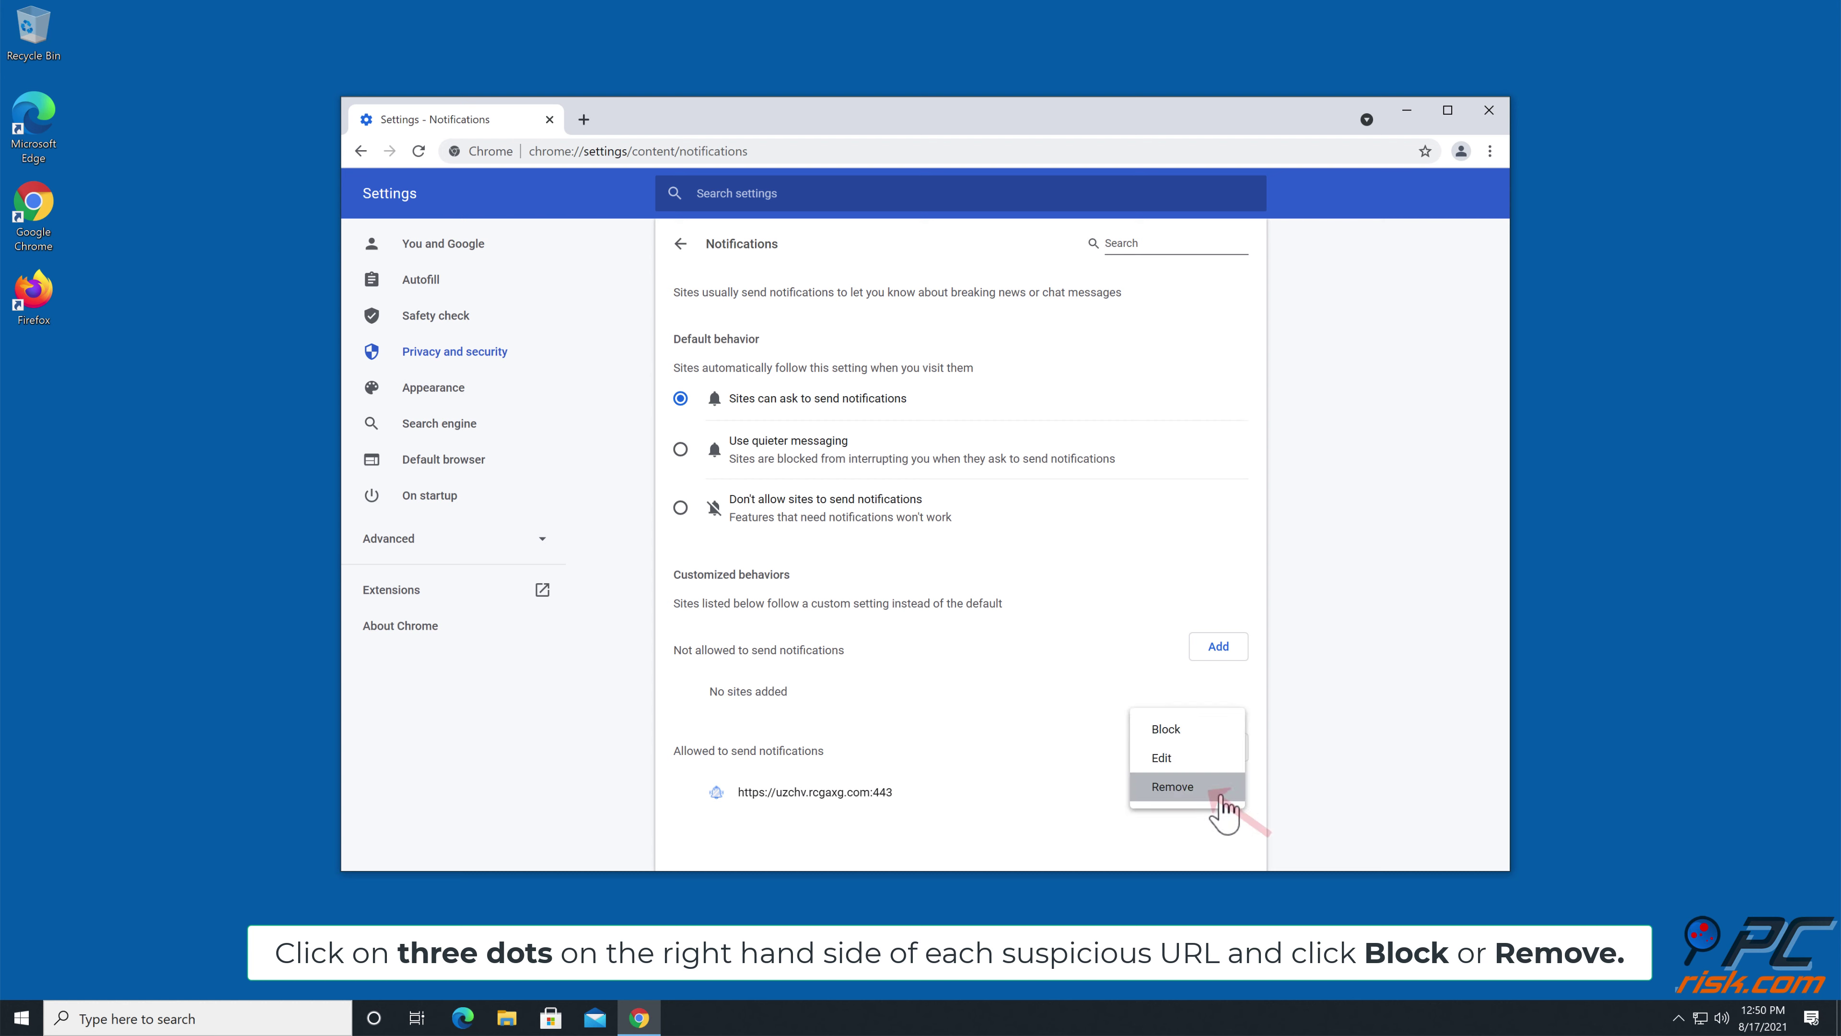
{"action": "left_click", "coordinate": [1155, 791]}
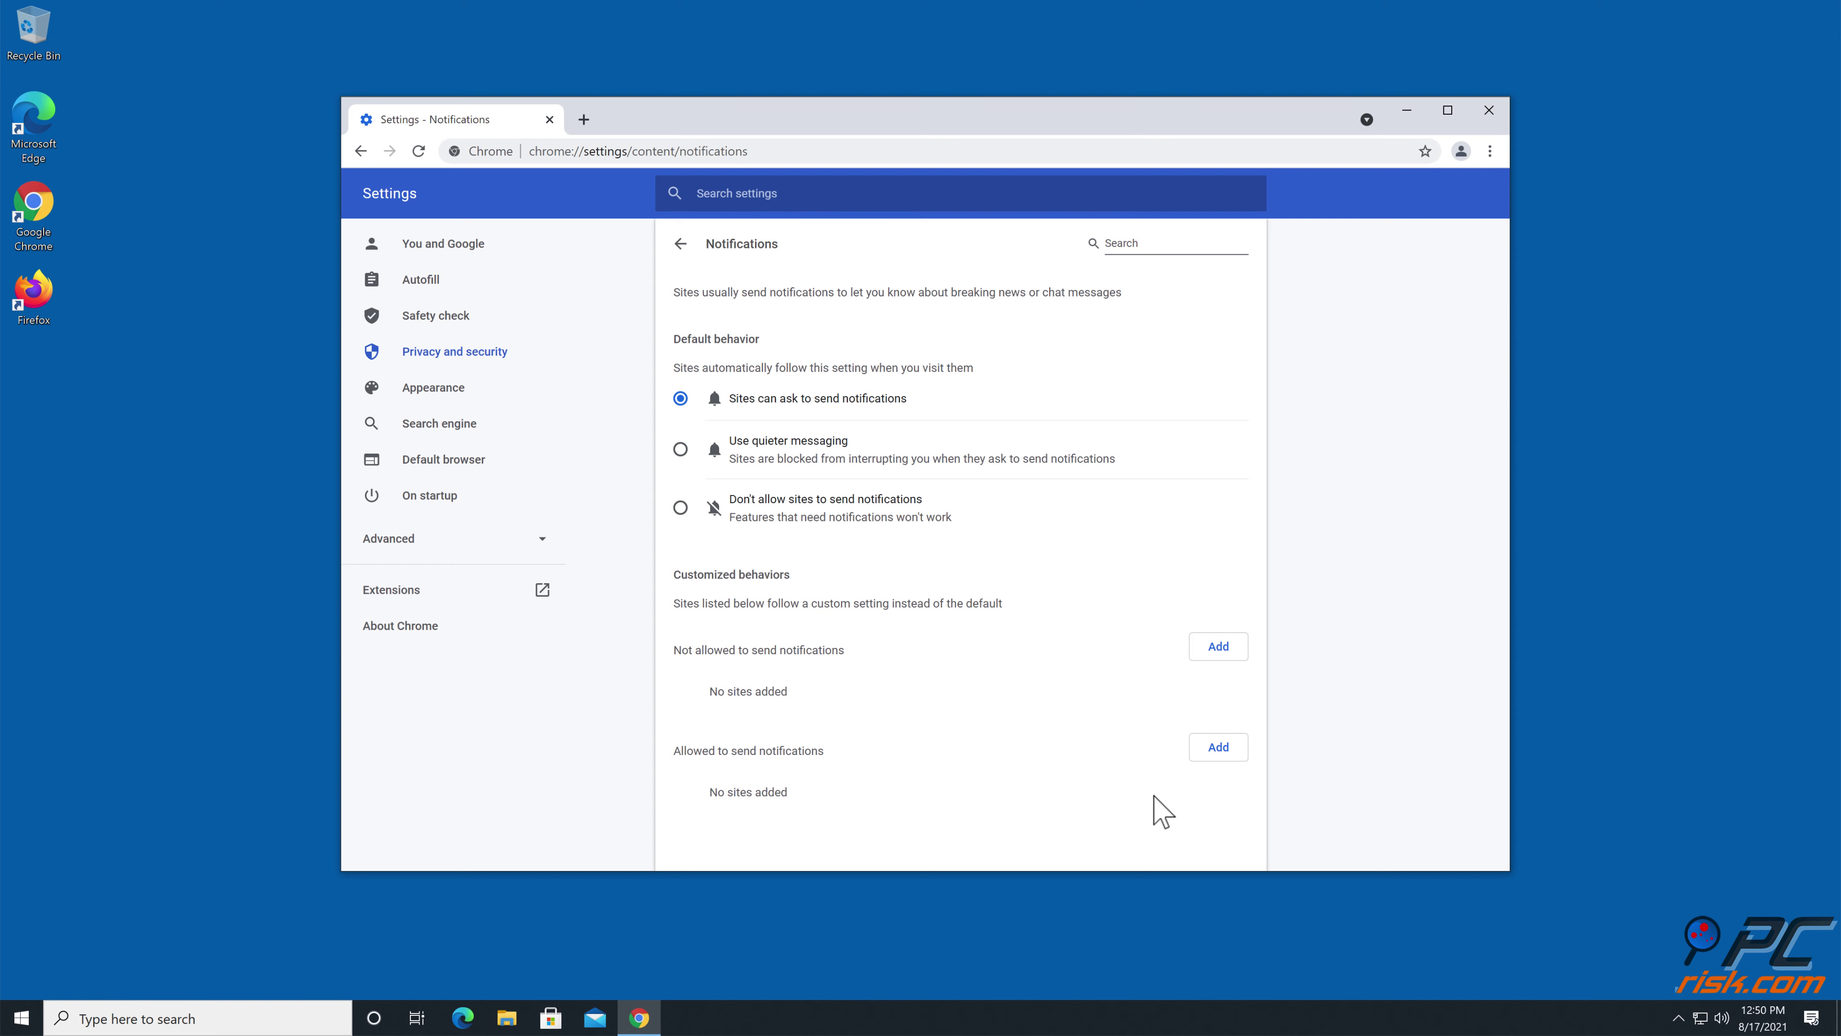
{"action": "left_click", "coordinate": [1497, 110]}
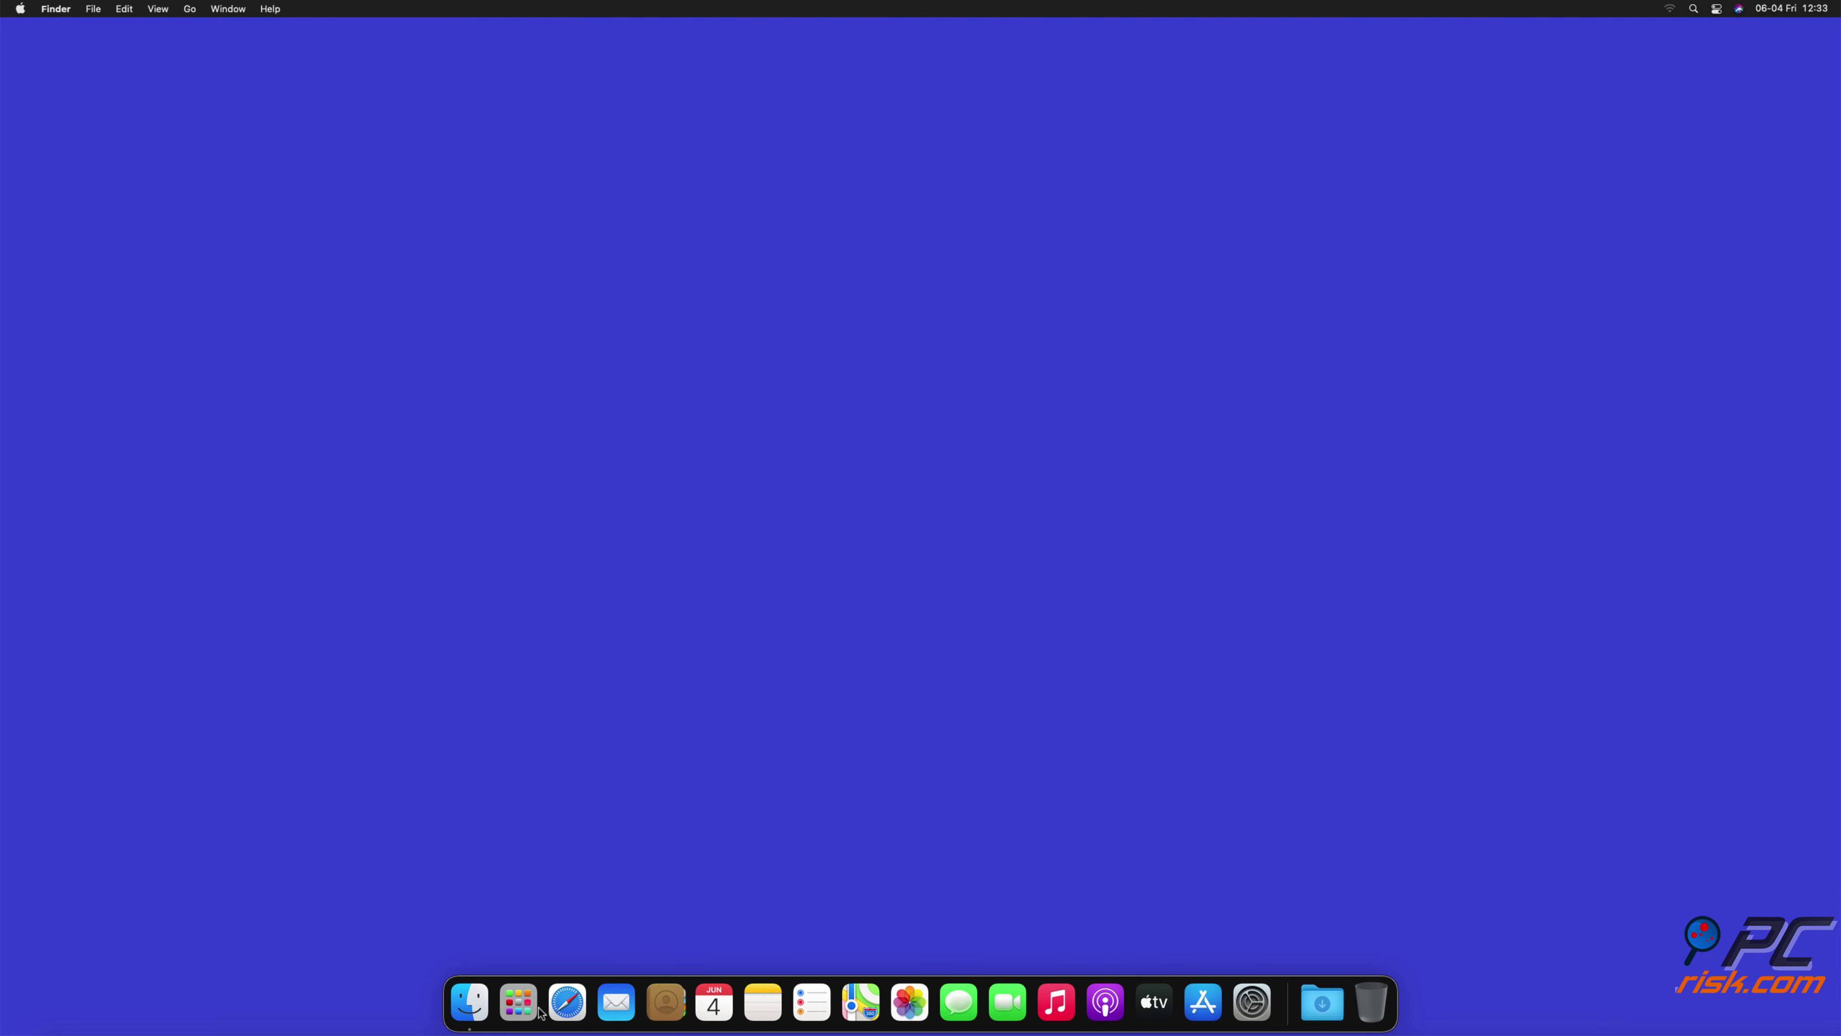
{"action": "left_click", "coordinate": [557, 1011]}
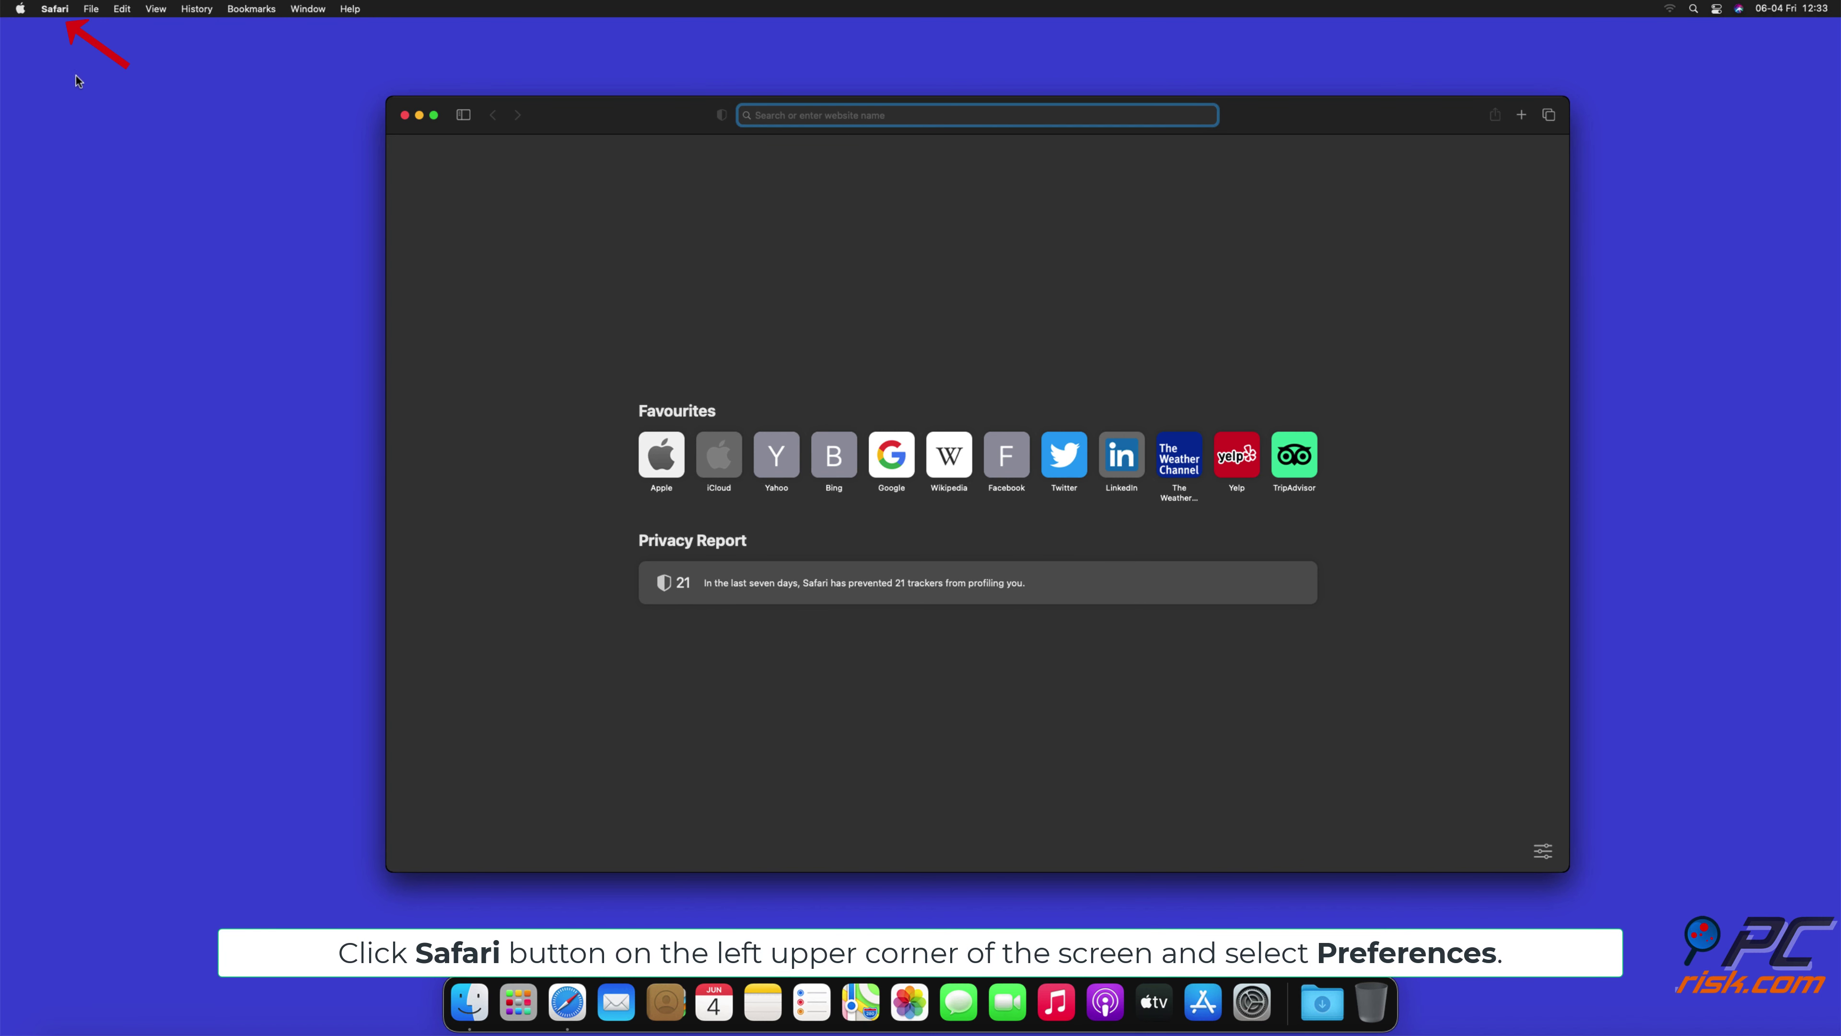
Open Safari Preferences > Websites and show the Notifications permission list.
{"action": "left_click", "coordinate": [55, 9]}
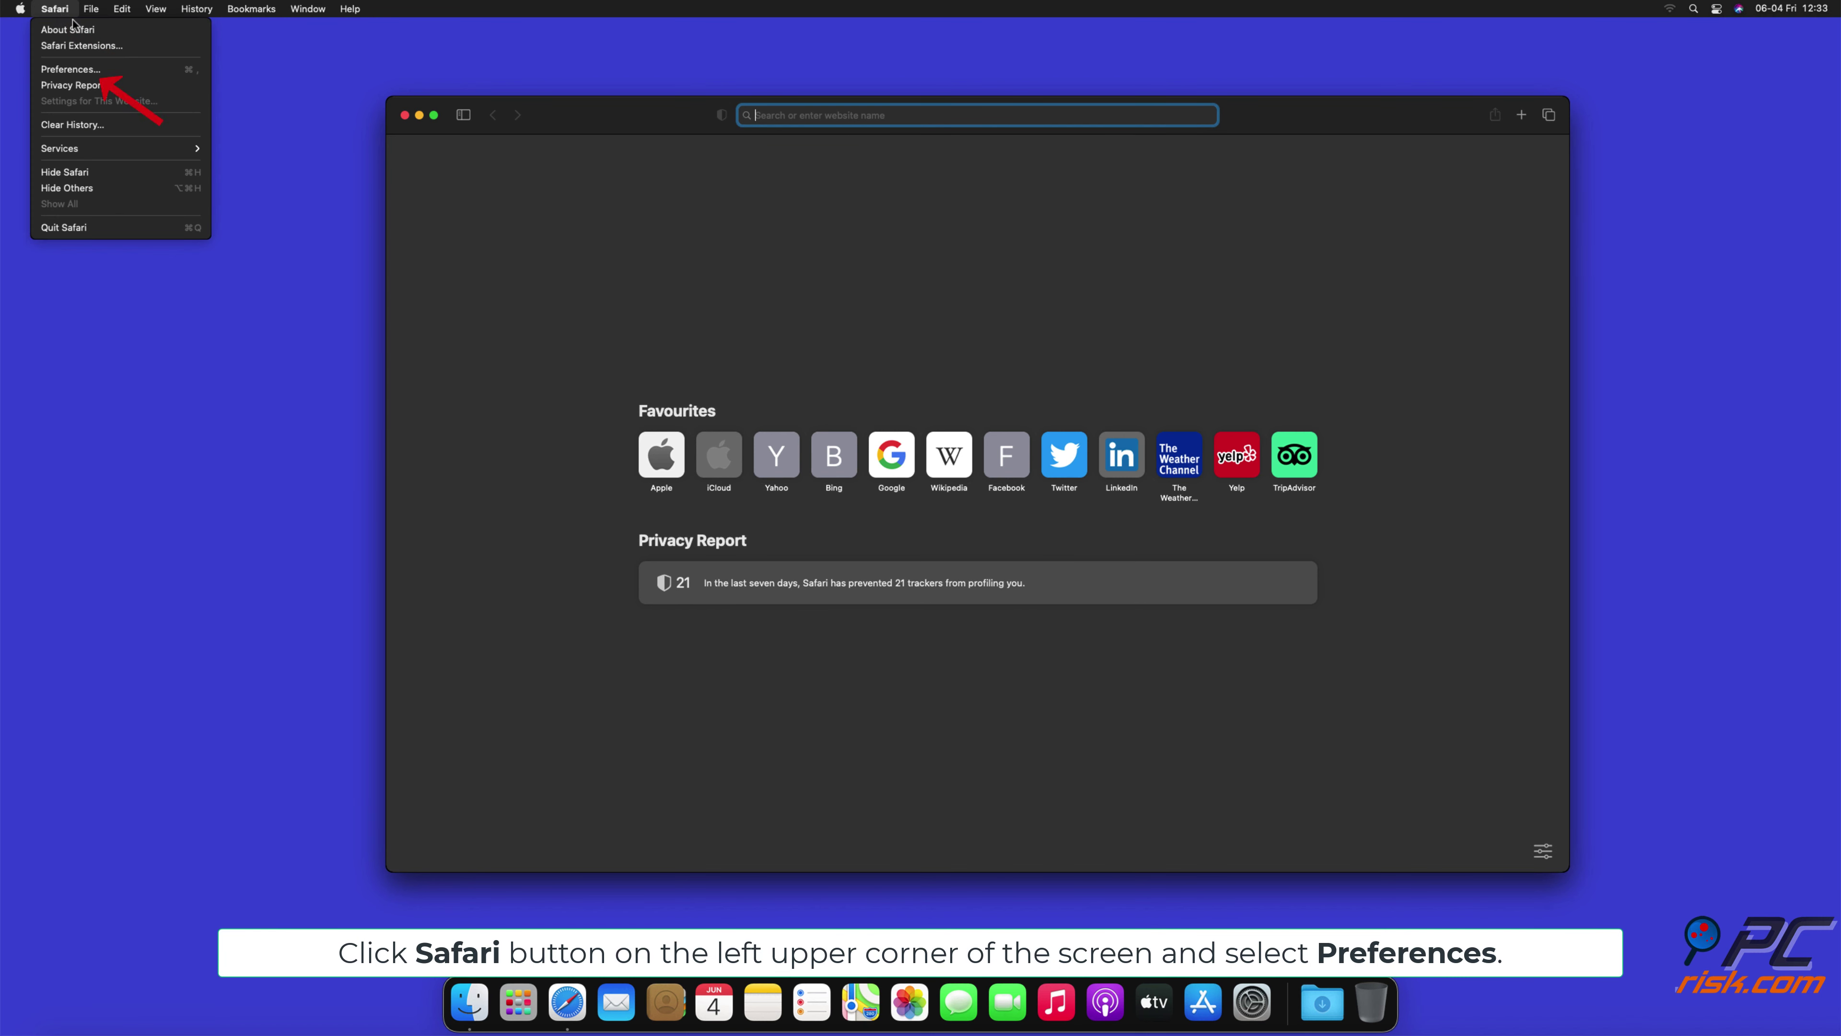
{"action": "left_click", "coordinate": [91, 71]}
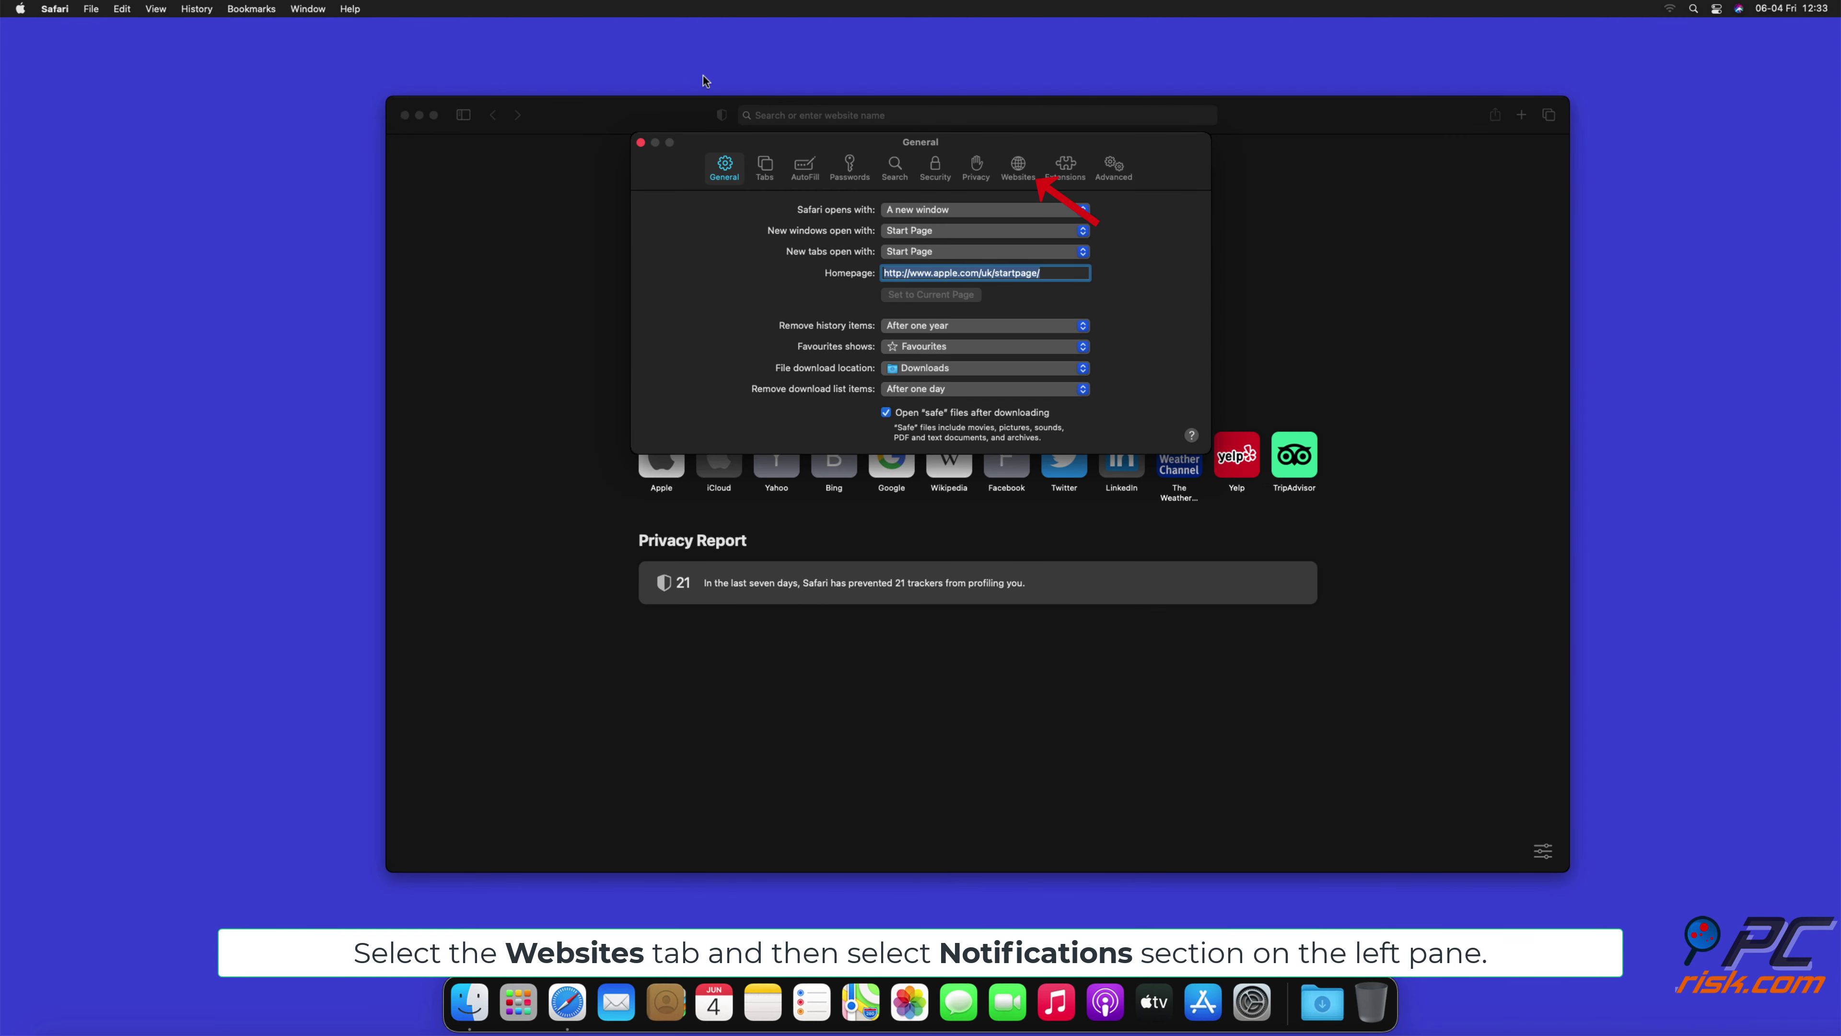
{"action": "left_click", "coordinate": [1014, 171]}
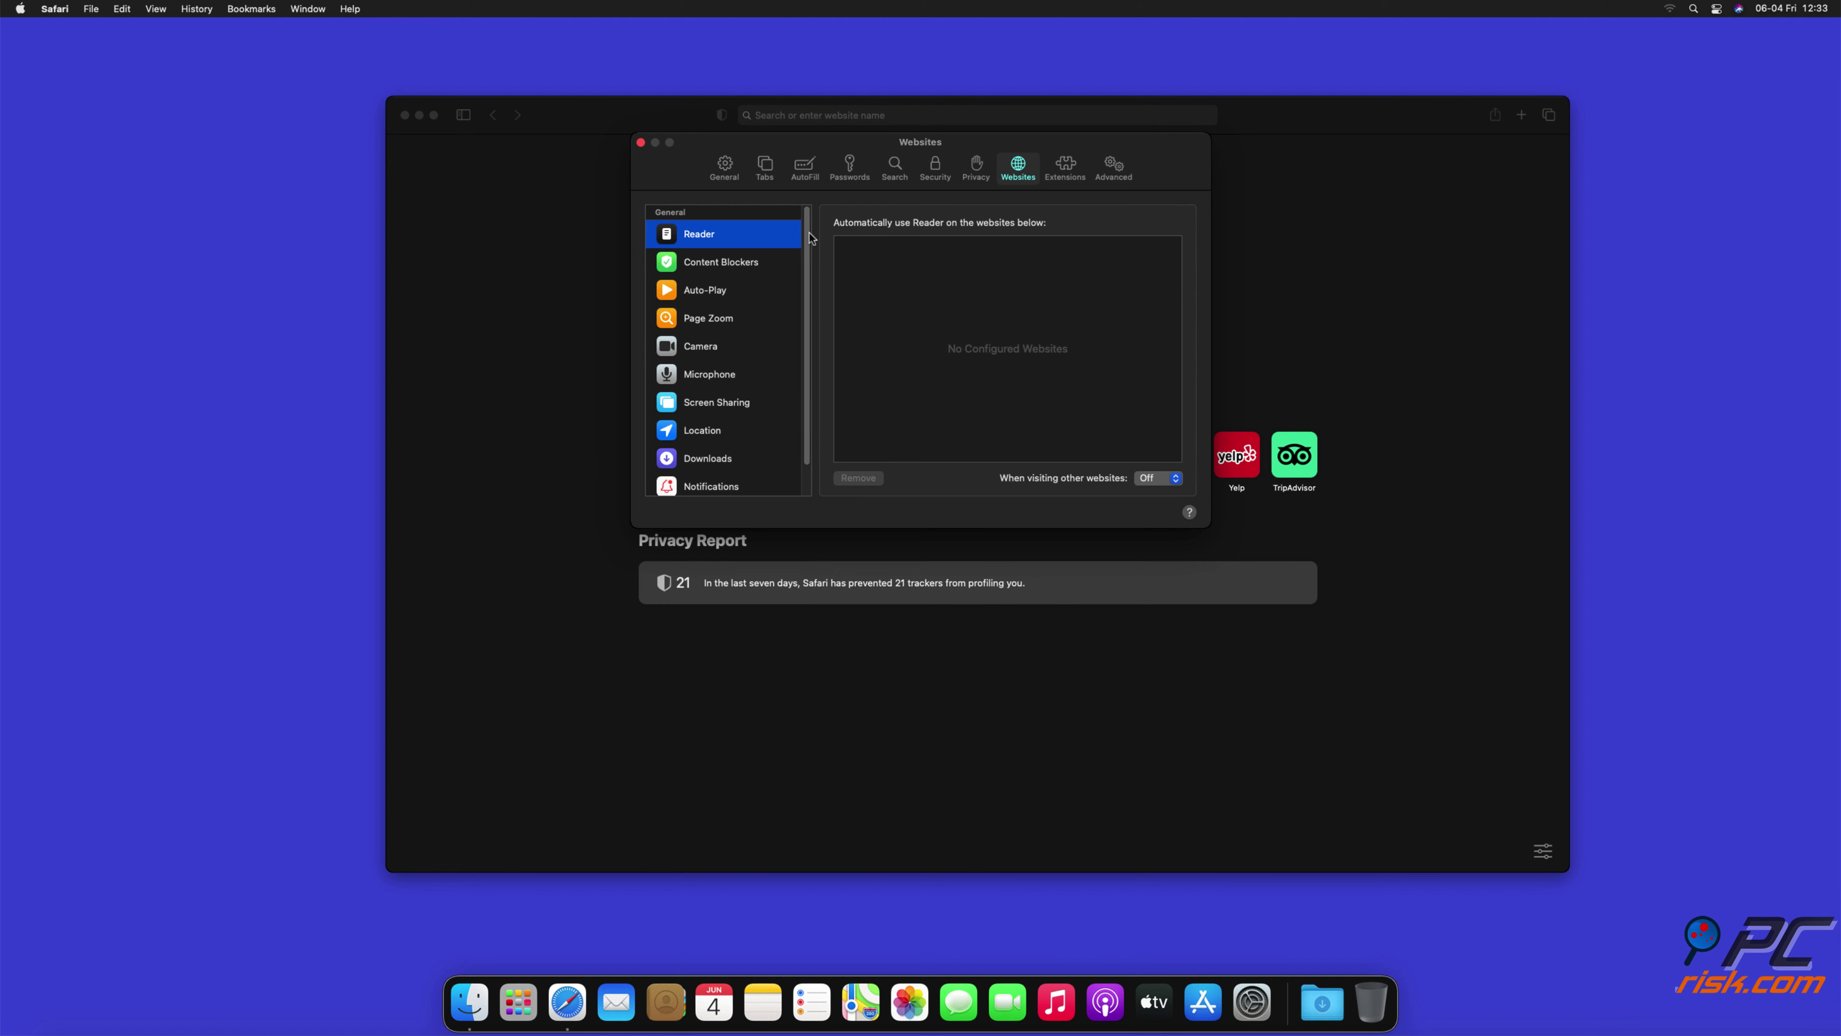
{"action": "left_click_drag", "start_coordinate": [807, 234], "coordinate": [807, 290]}
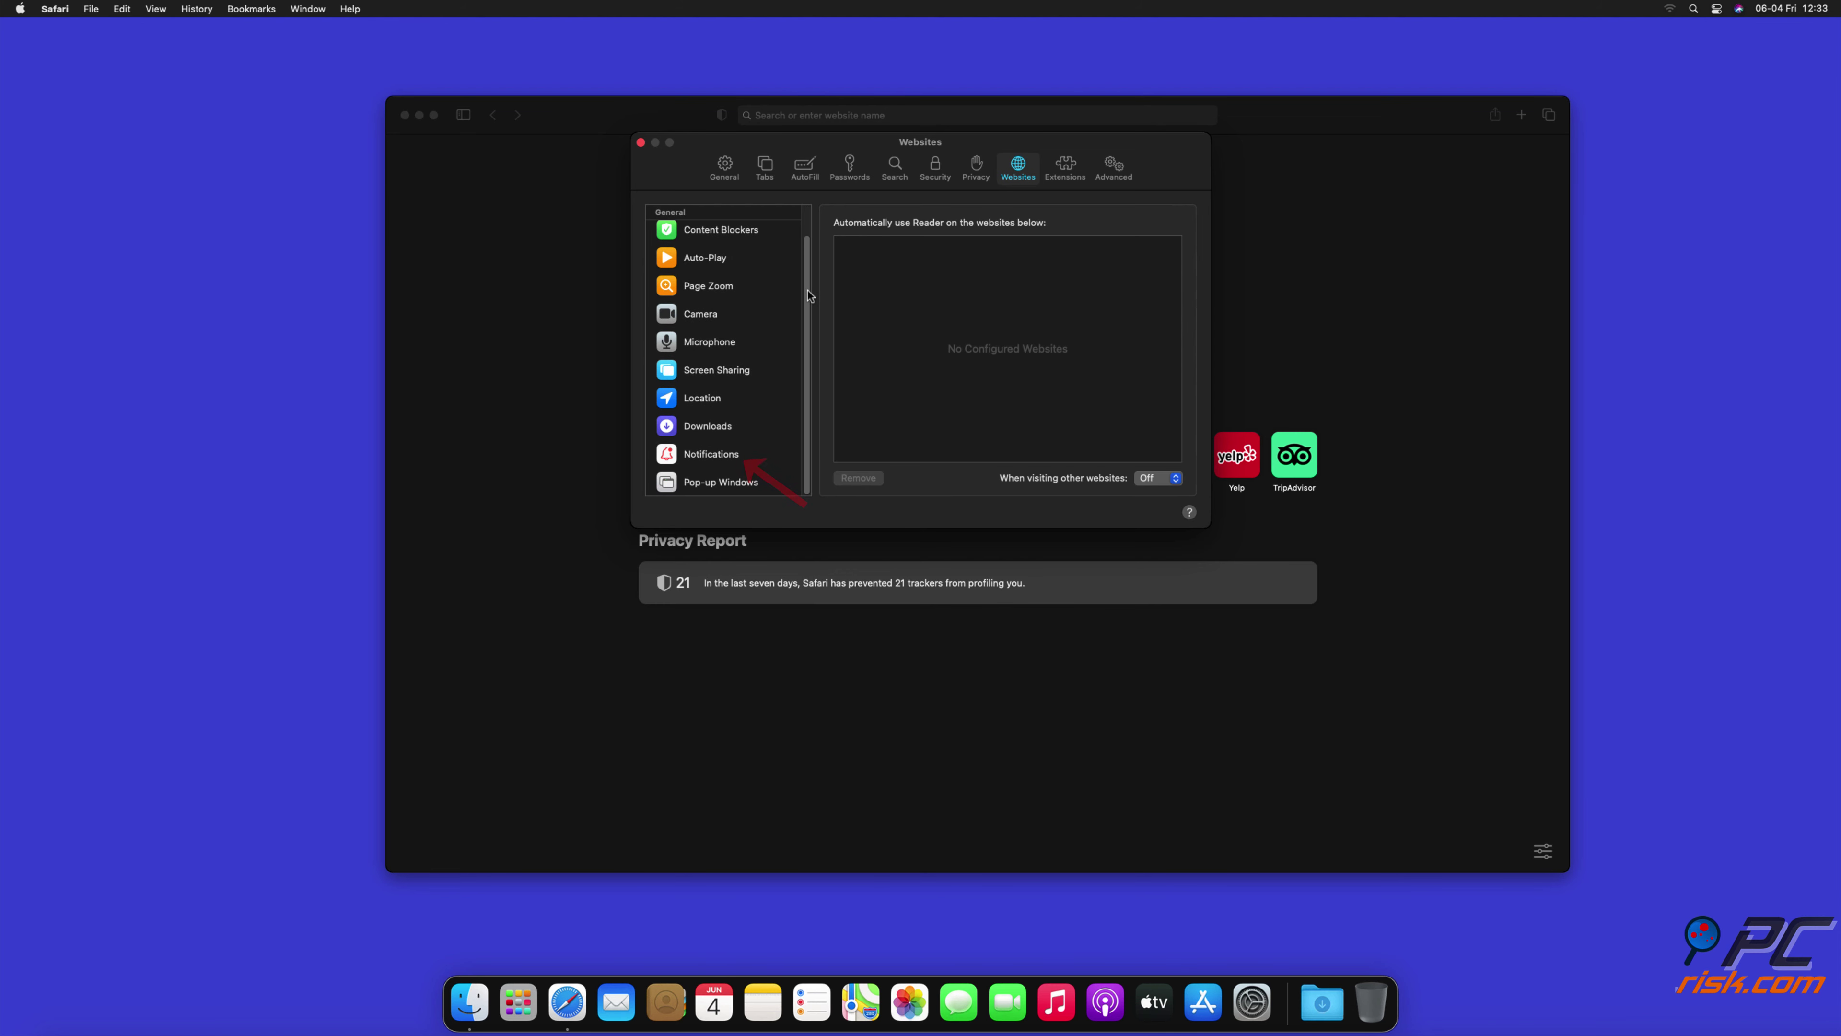
{"action": "left_click", "coordinate": [711, 453]}
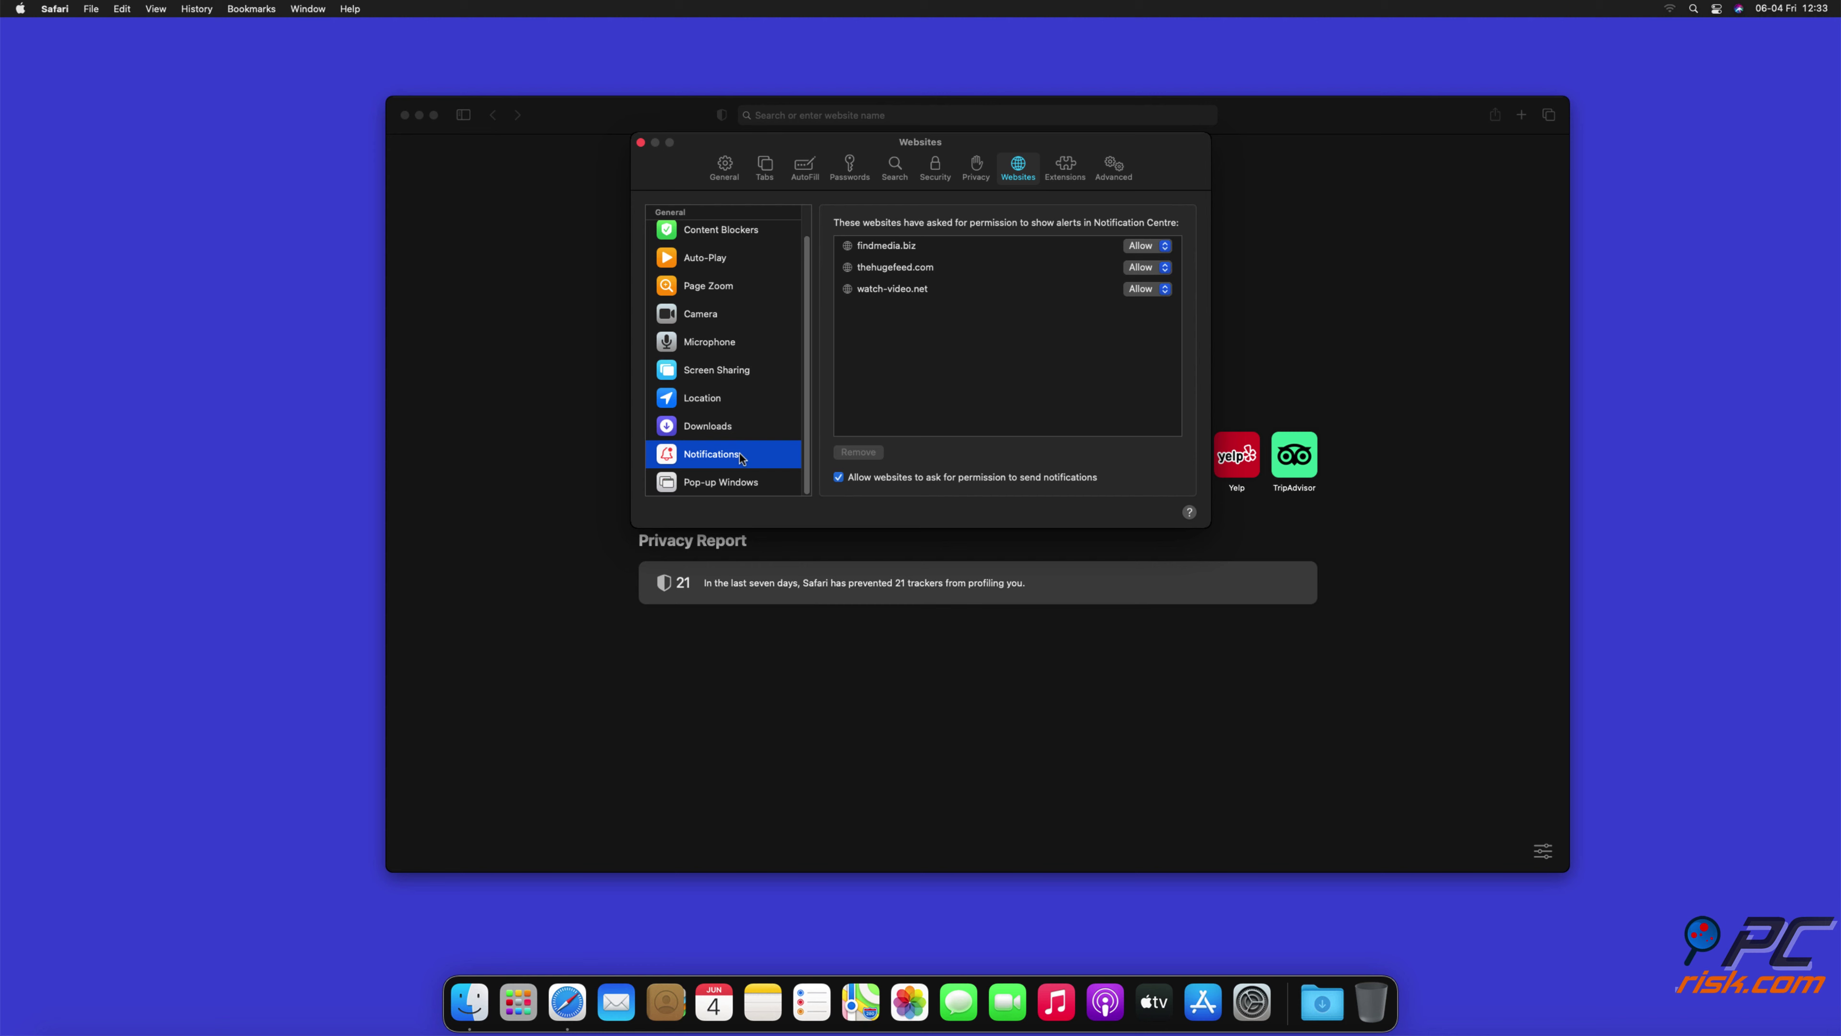
Set findmedia.biz, thehugefeed.com and watch-video.net to Deny, then close Preferences and Safari.
{"action": "left_click", "coordinate": [1165, 247]}
{"action": "left_click", "coordinate": [1154, 263]}
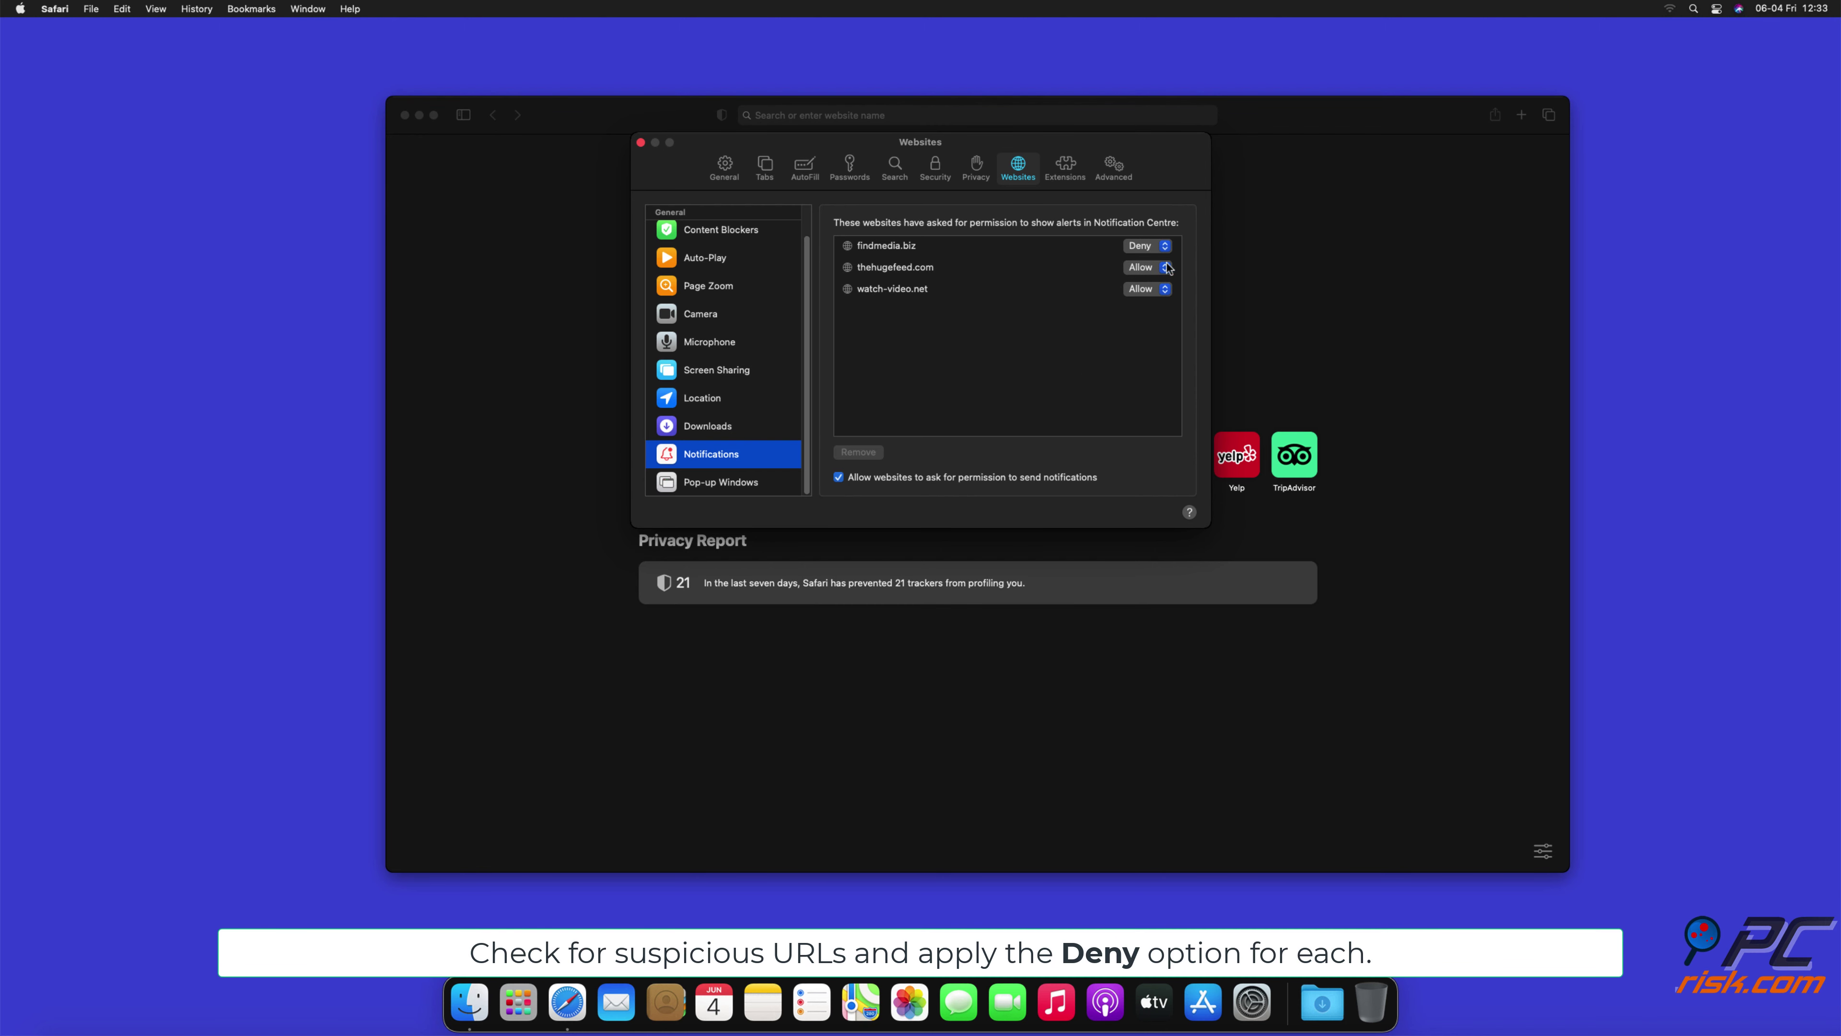
{"action": "left_click", "coordinate": [1160, 267]}
{"action": "left_click", "coordinate": [1154, 284]}
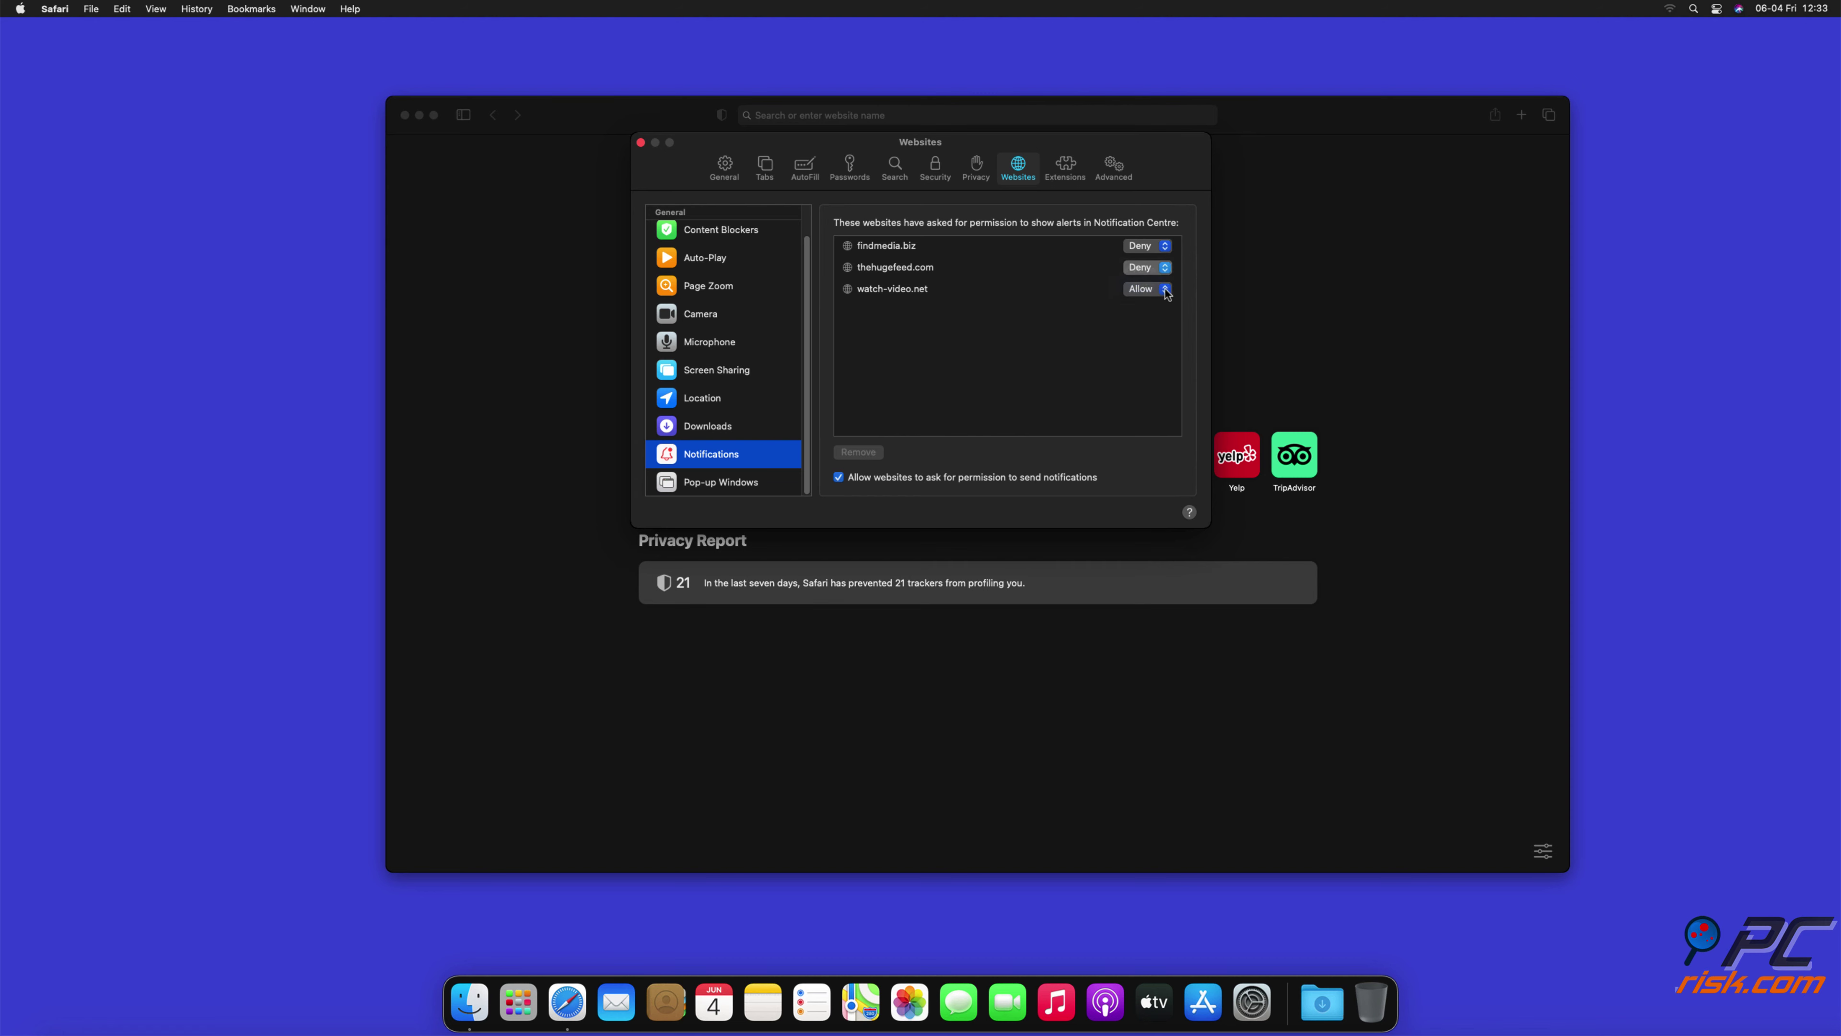
{"action": "left_click", "coordinate": [1169, 289]}
{"action": "left_click", "coordinate": [1146, 308]}
{"action": "left_click", "coordinate": [641, 143]}
{"action": "left_click", "coordinate": [405, 116]}
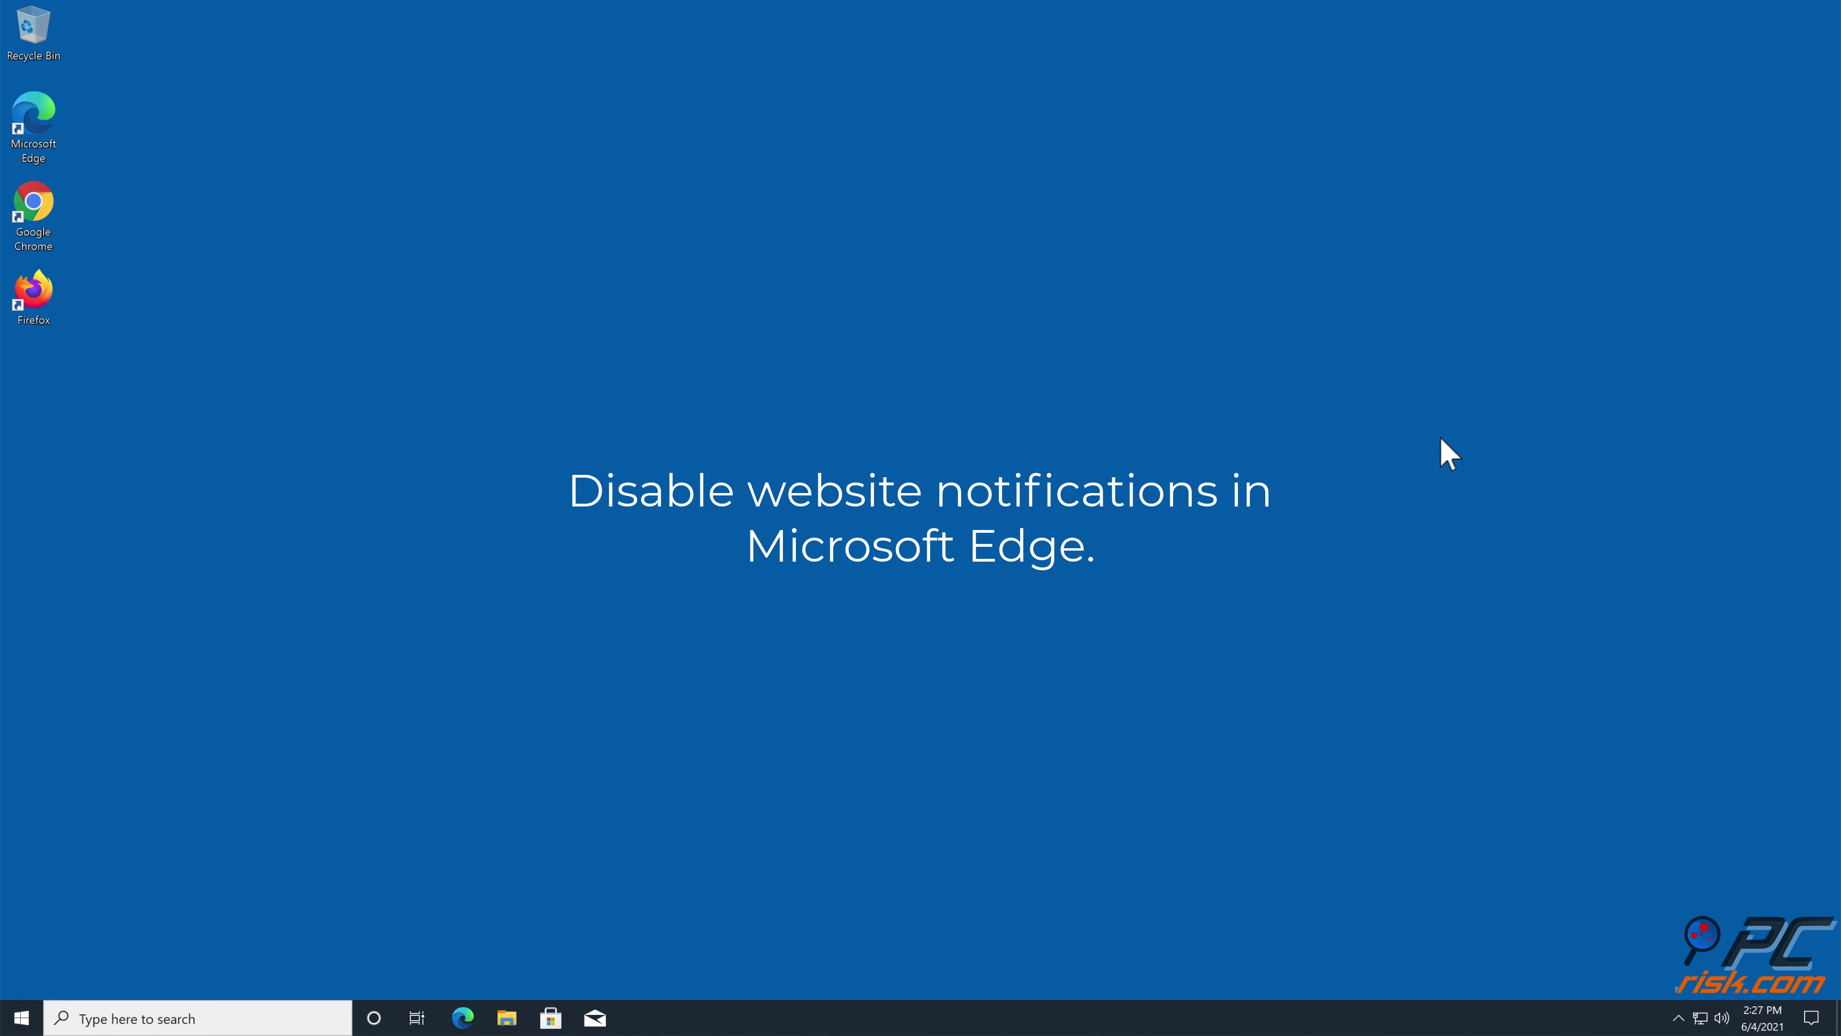
Launch Microsoft Edge from the desktop and open Settings from the three-dot menu.
{"action": "double_click", "coordinate": [47, 154]}
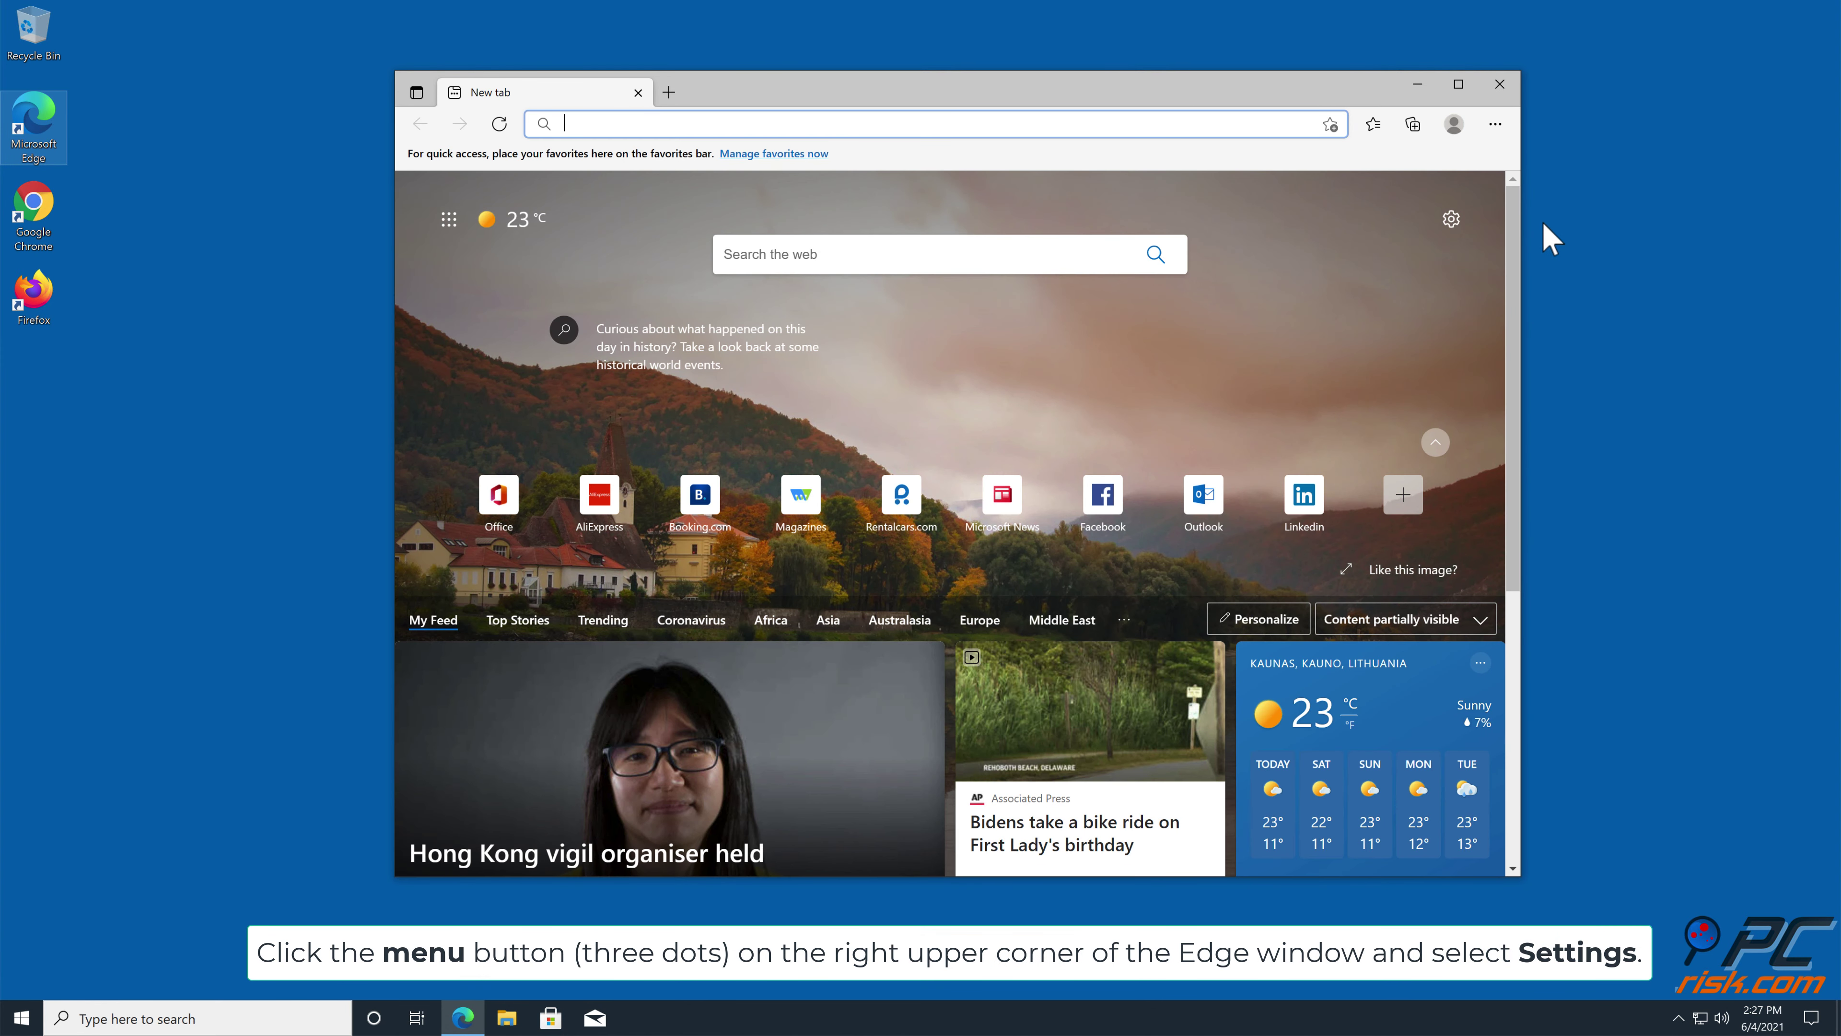
{"action": "left_click", "coordinate": [1496, 126]}
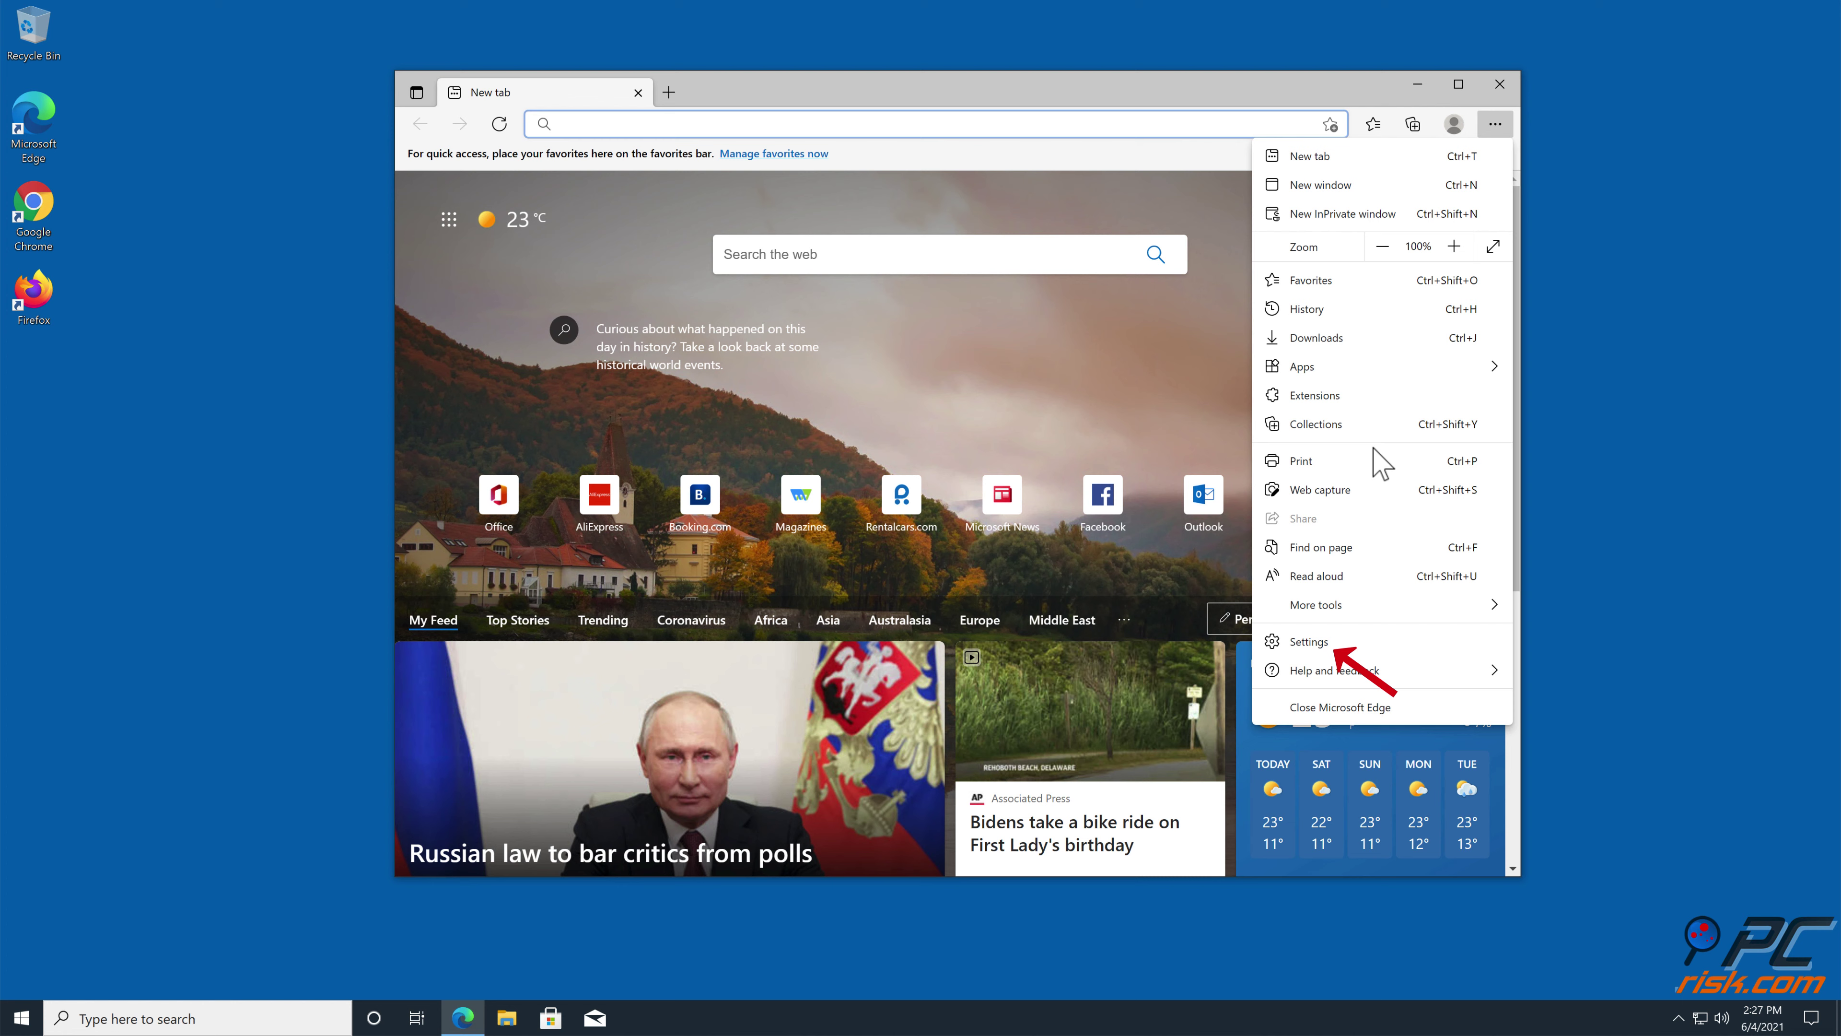
{"action": "left_click", "coordinate": [1325, 642]}
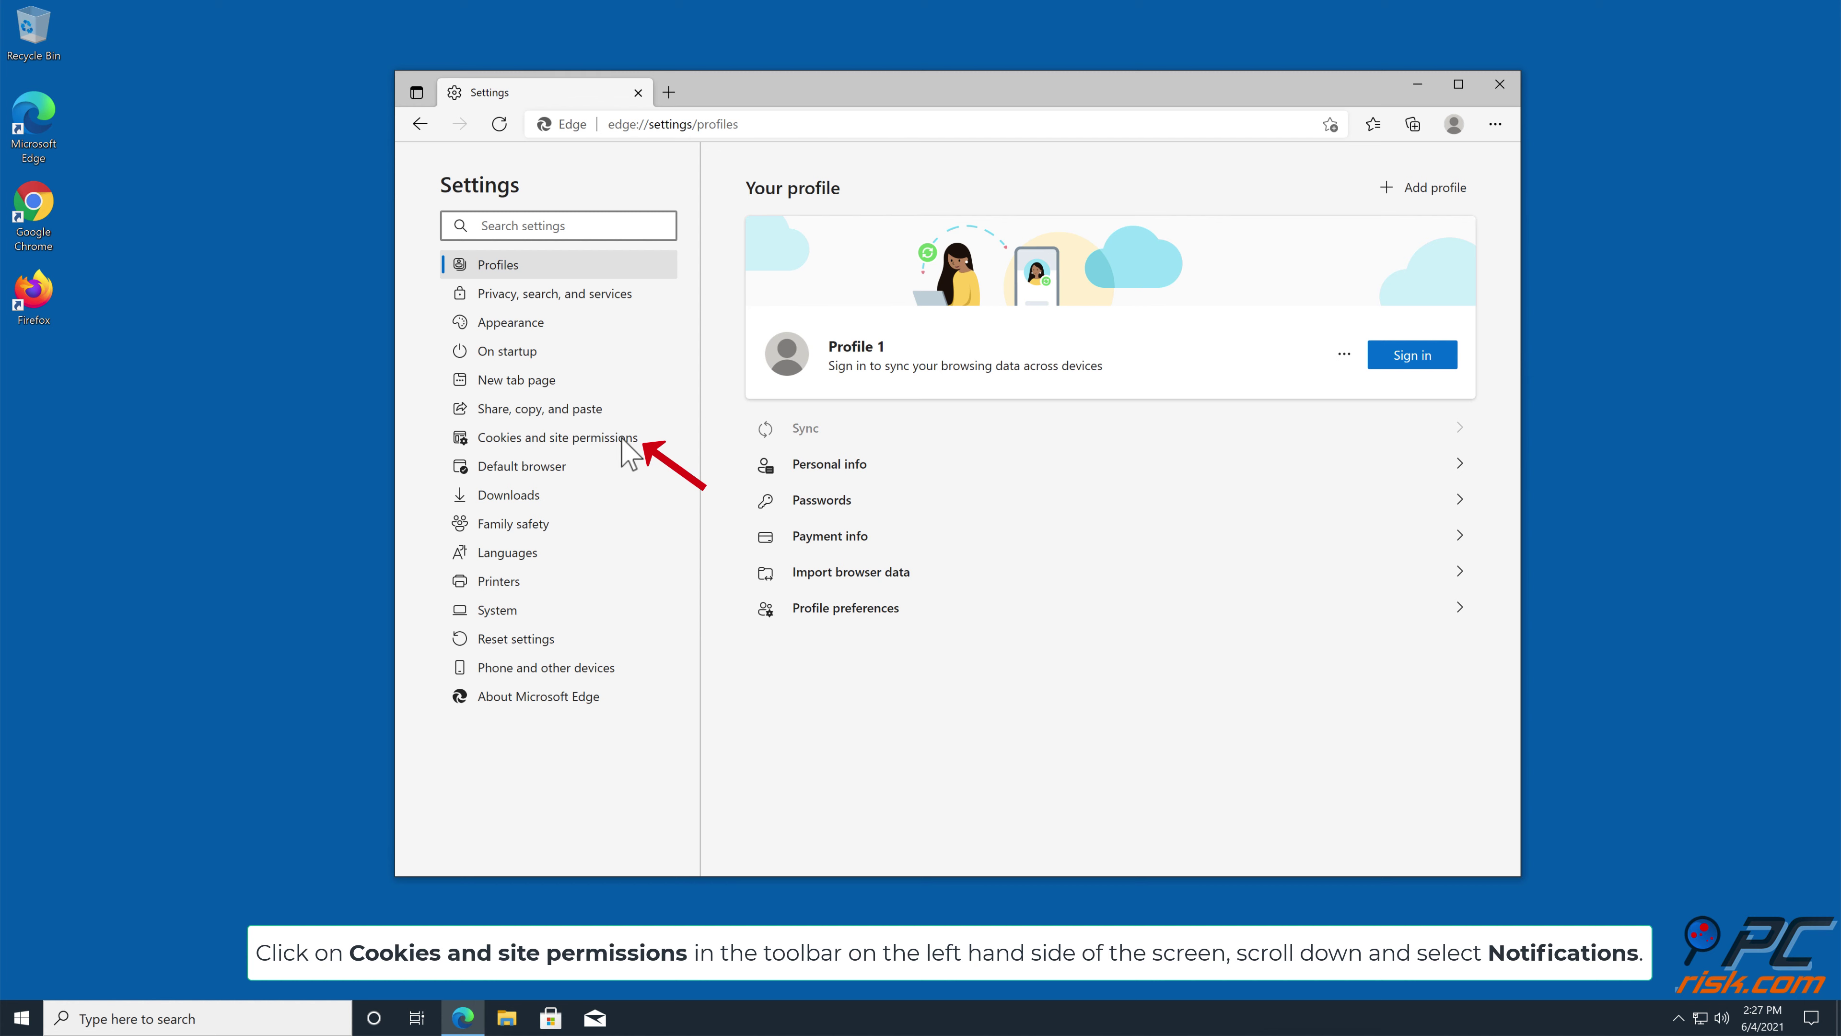
Go to Cookies and site permissions > Notifications, where captcharesolver.com:443 is allowed.
{"action": "left_click", "coordinate": [596, 438]}
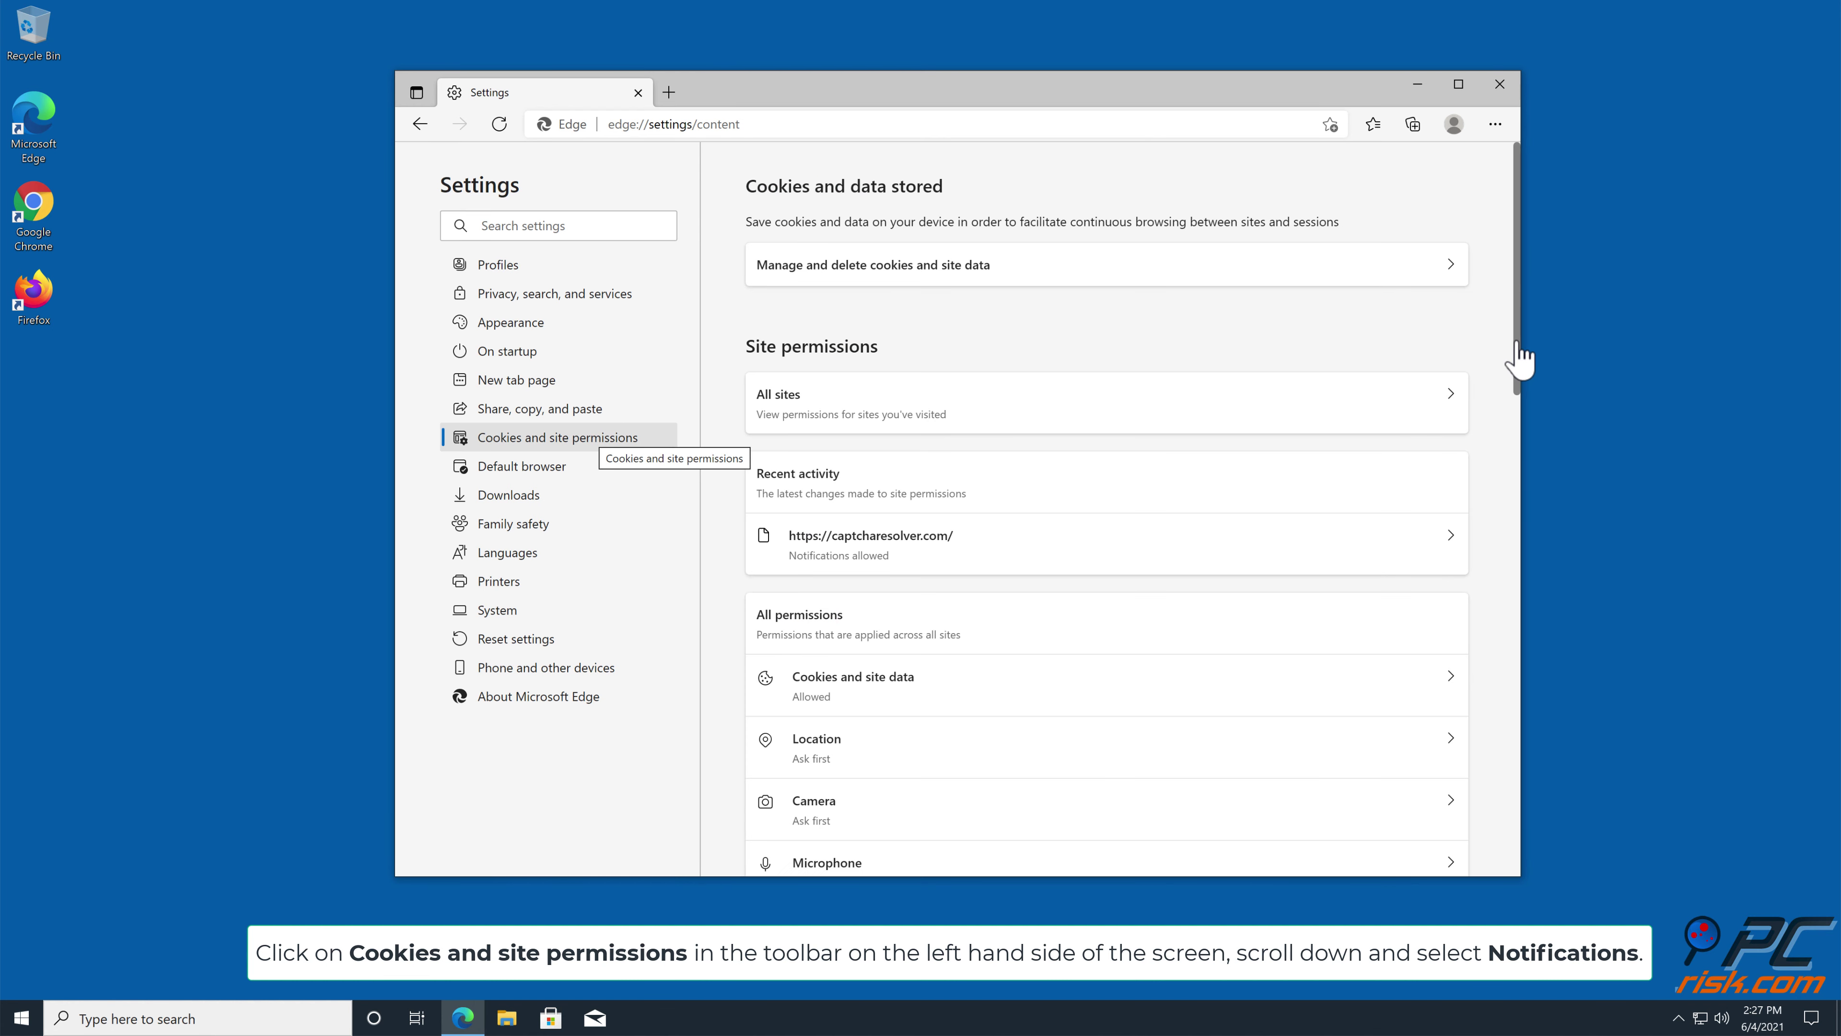
{"action": "left_click_drag", "start_coordinate": [1520, 360], "coordinate": [1513, 505]}
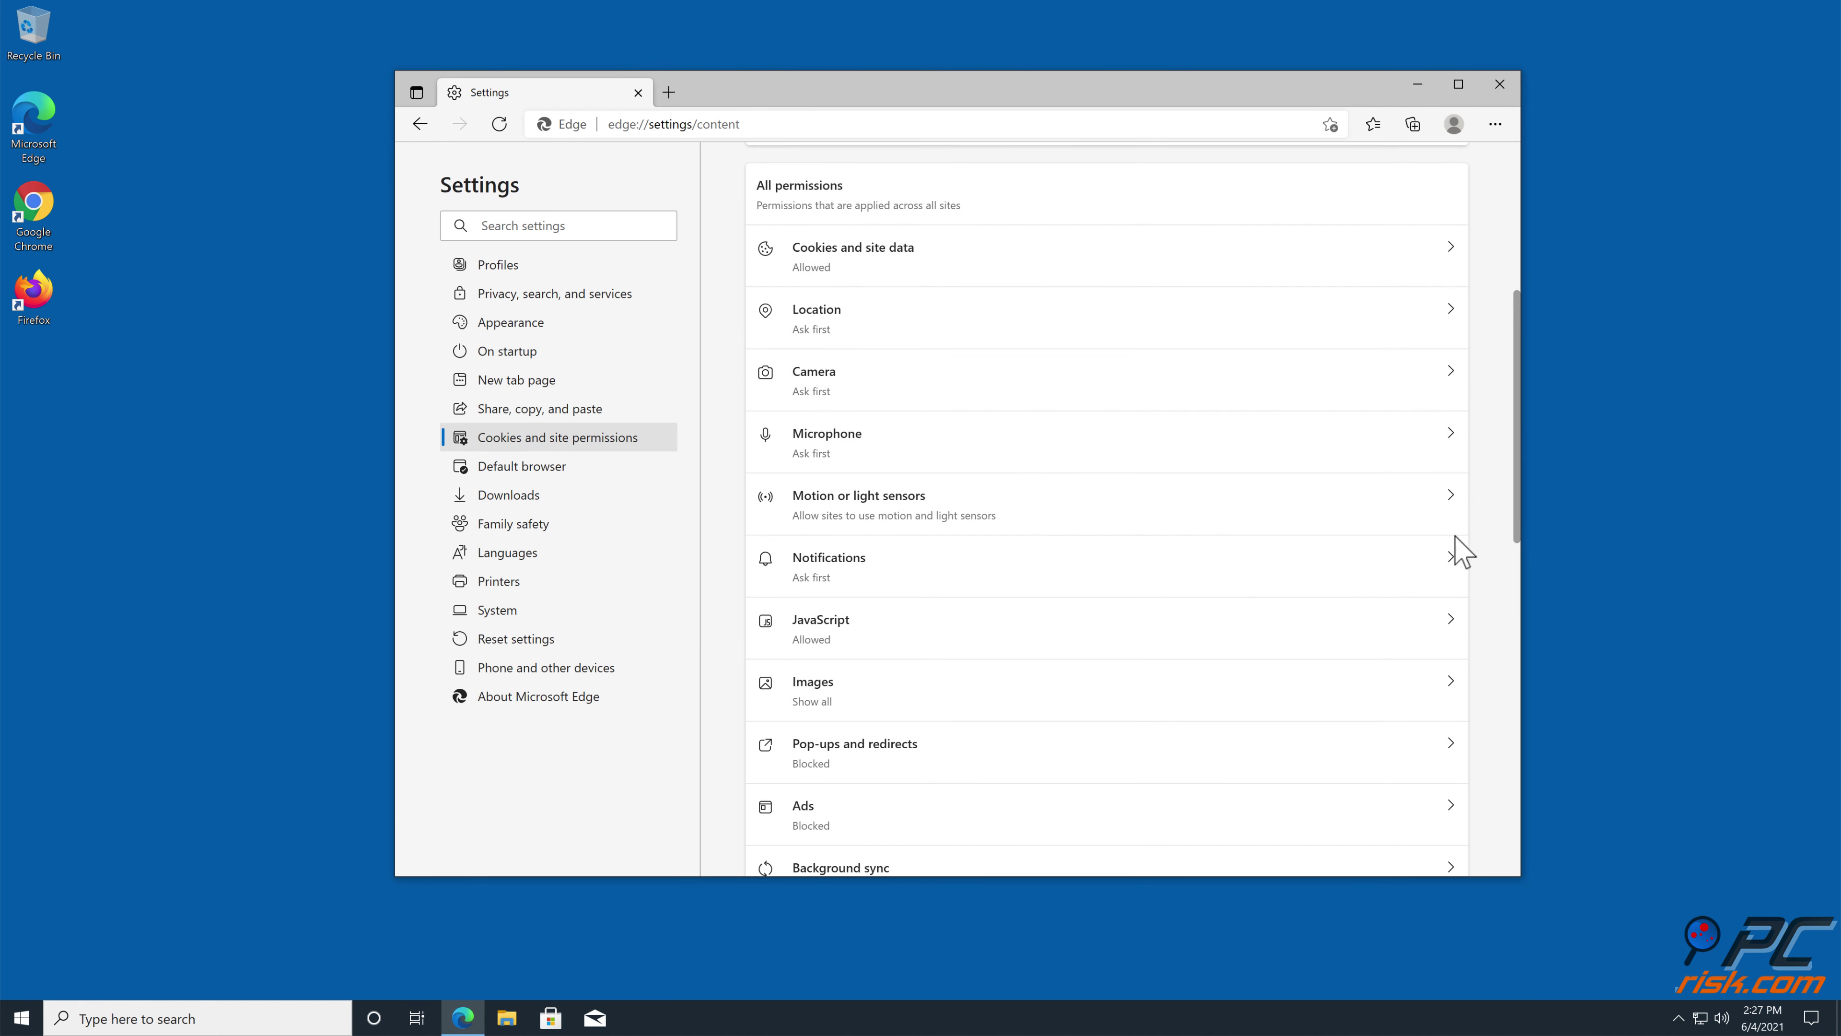
{"action": "left_click", "coordinate": [1451, 561]}
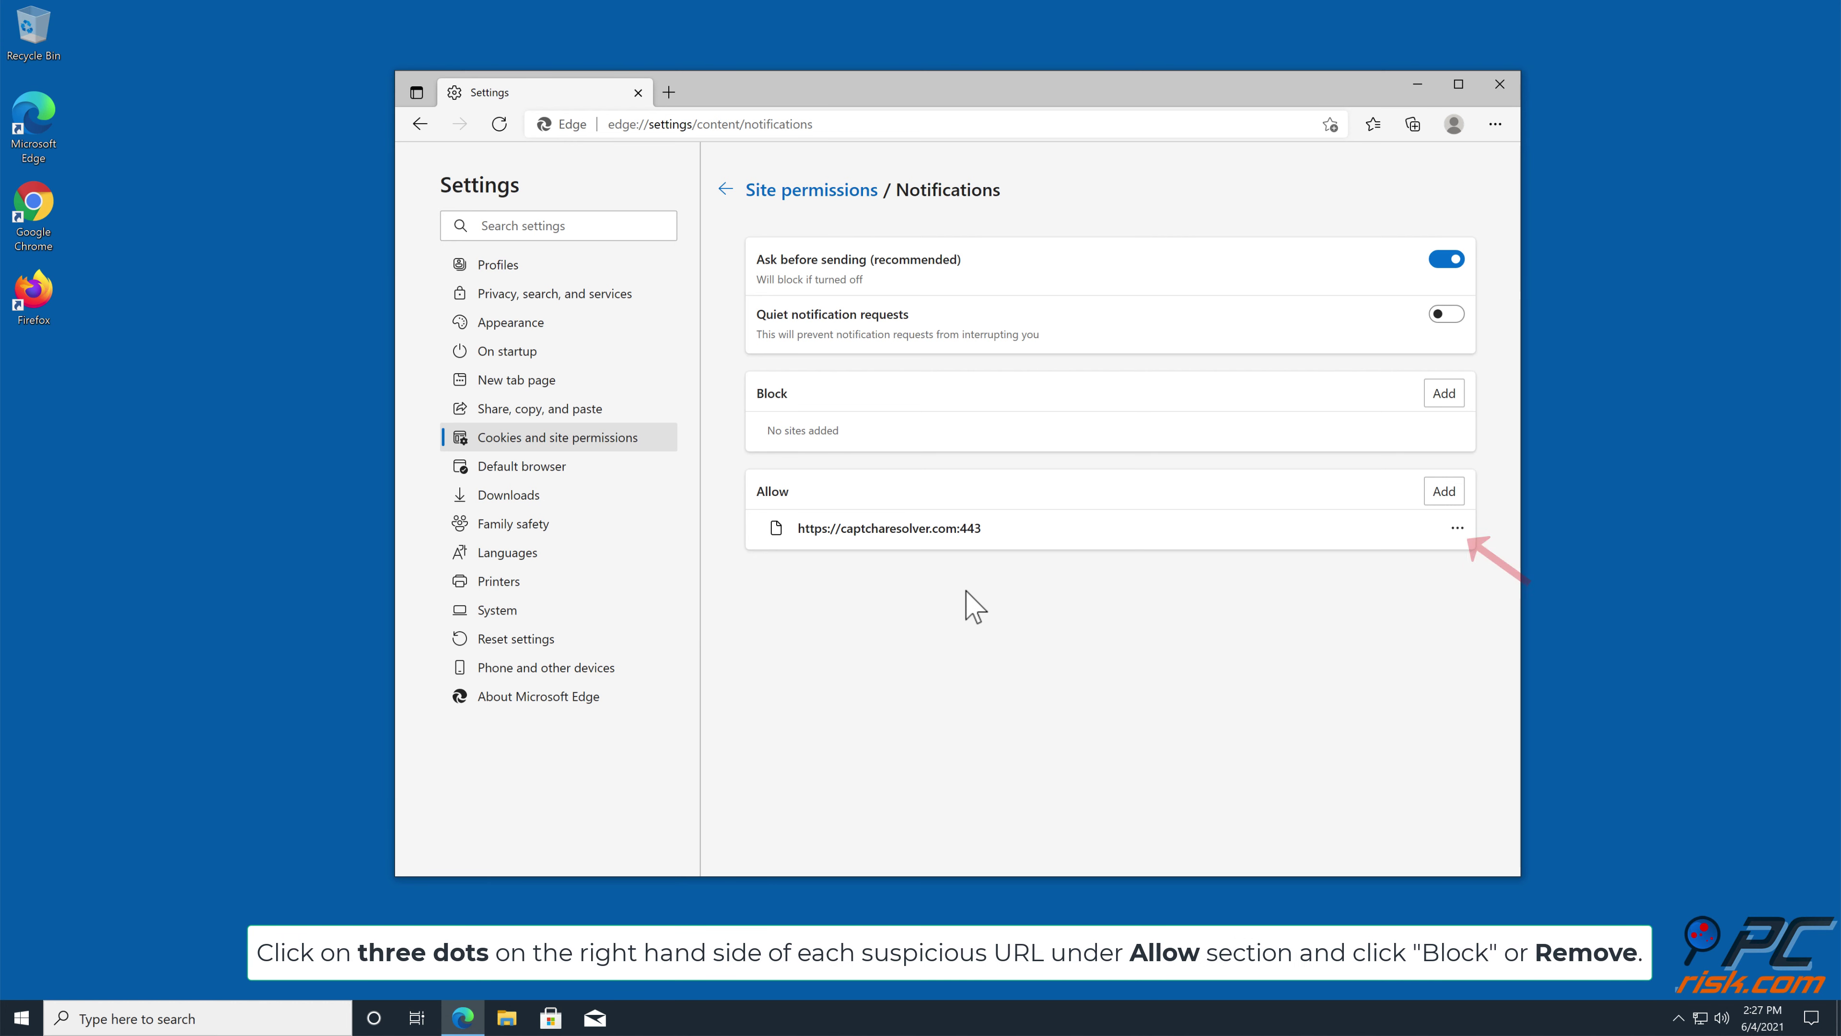
Delete the captcharesolver.com entry from Edge's allowed notification sites and close Edge.
{"action": "left_click", "coordinate": [1457, 530]}
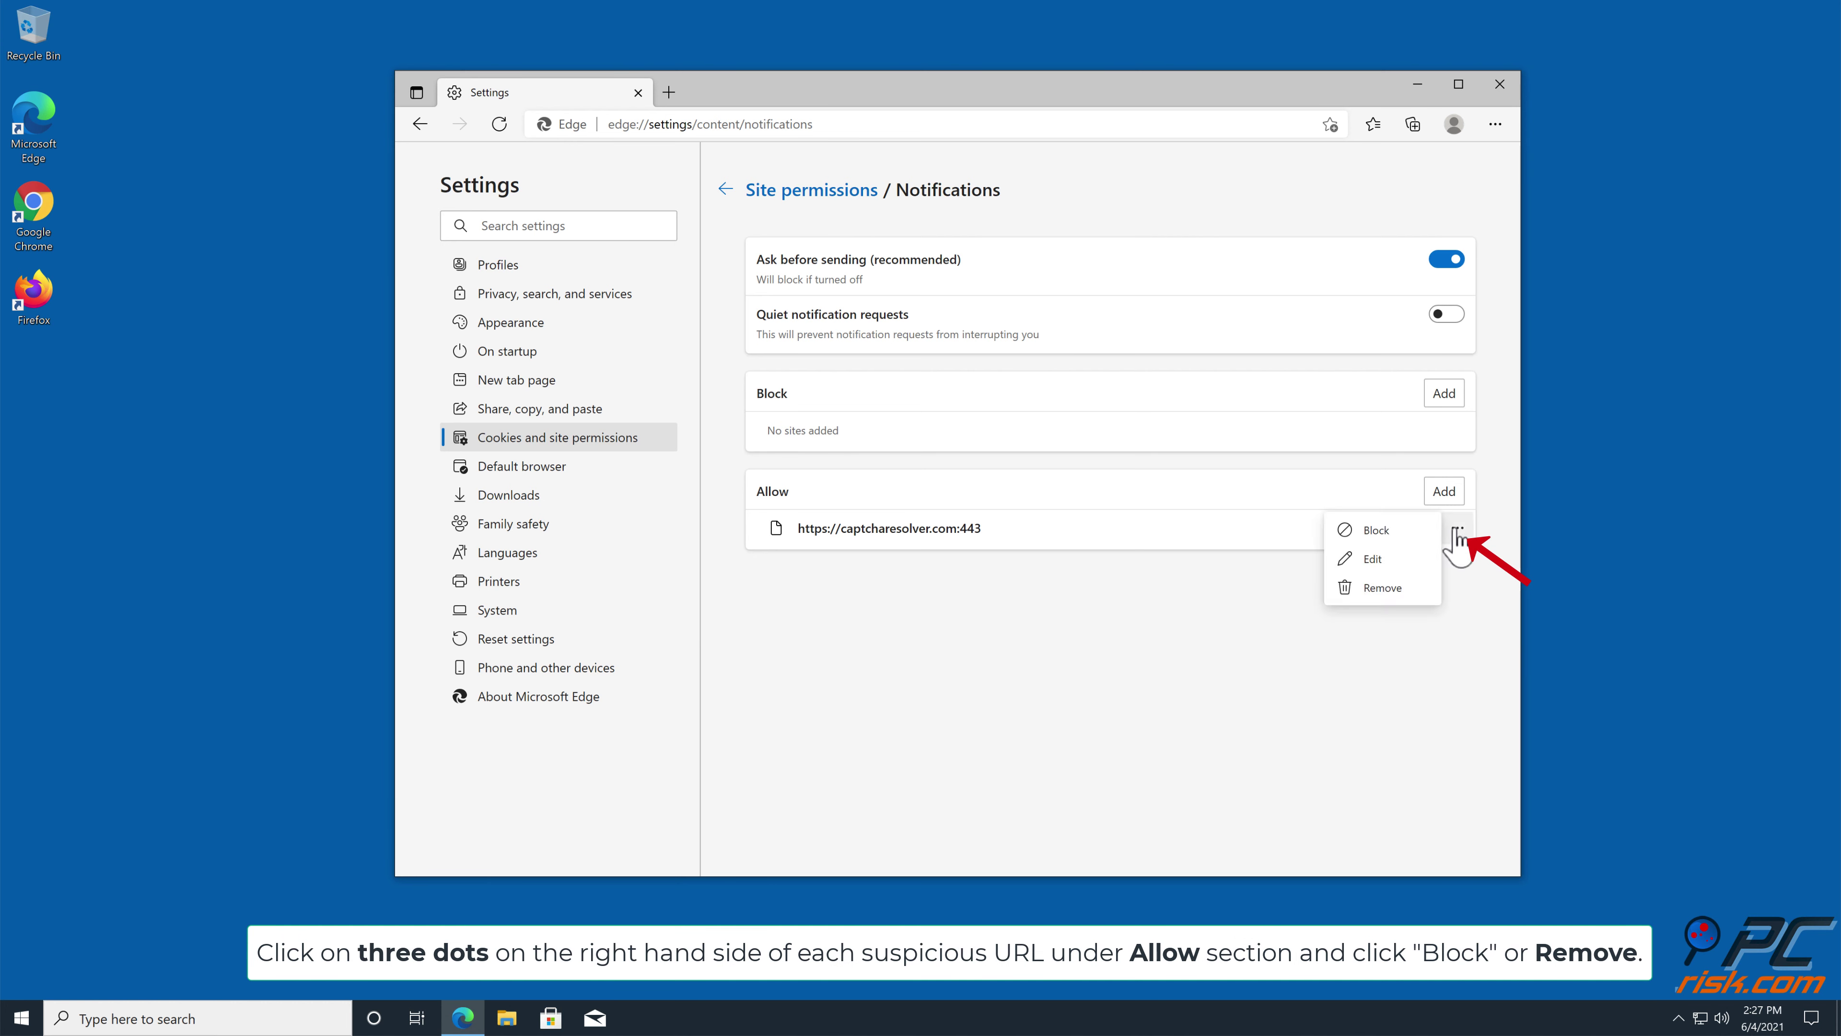
{"action": "left_click", "coordinate": [1402, 587]}
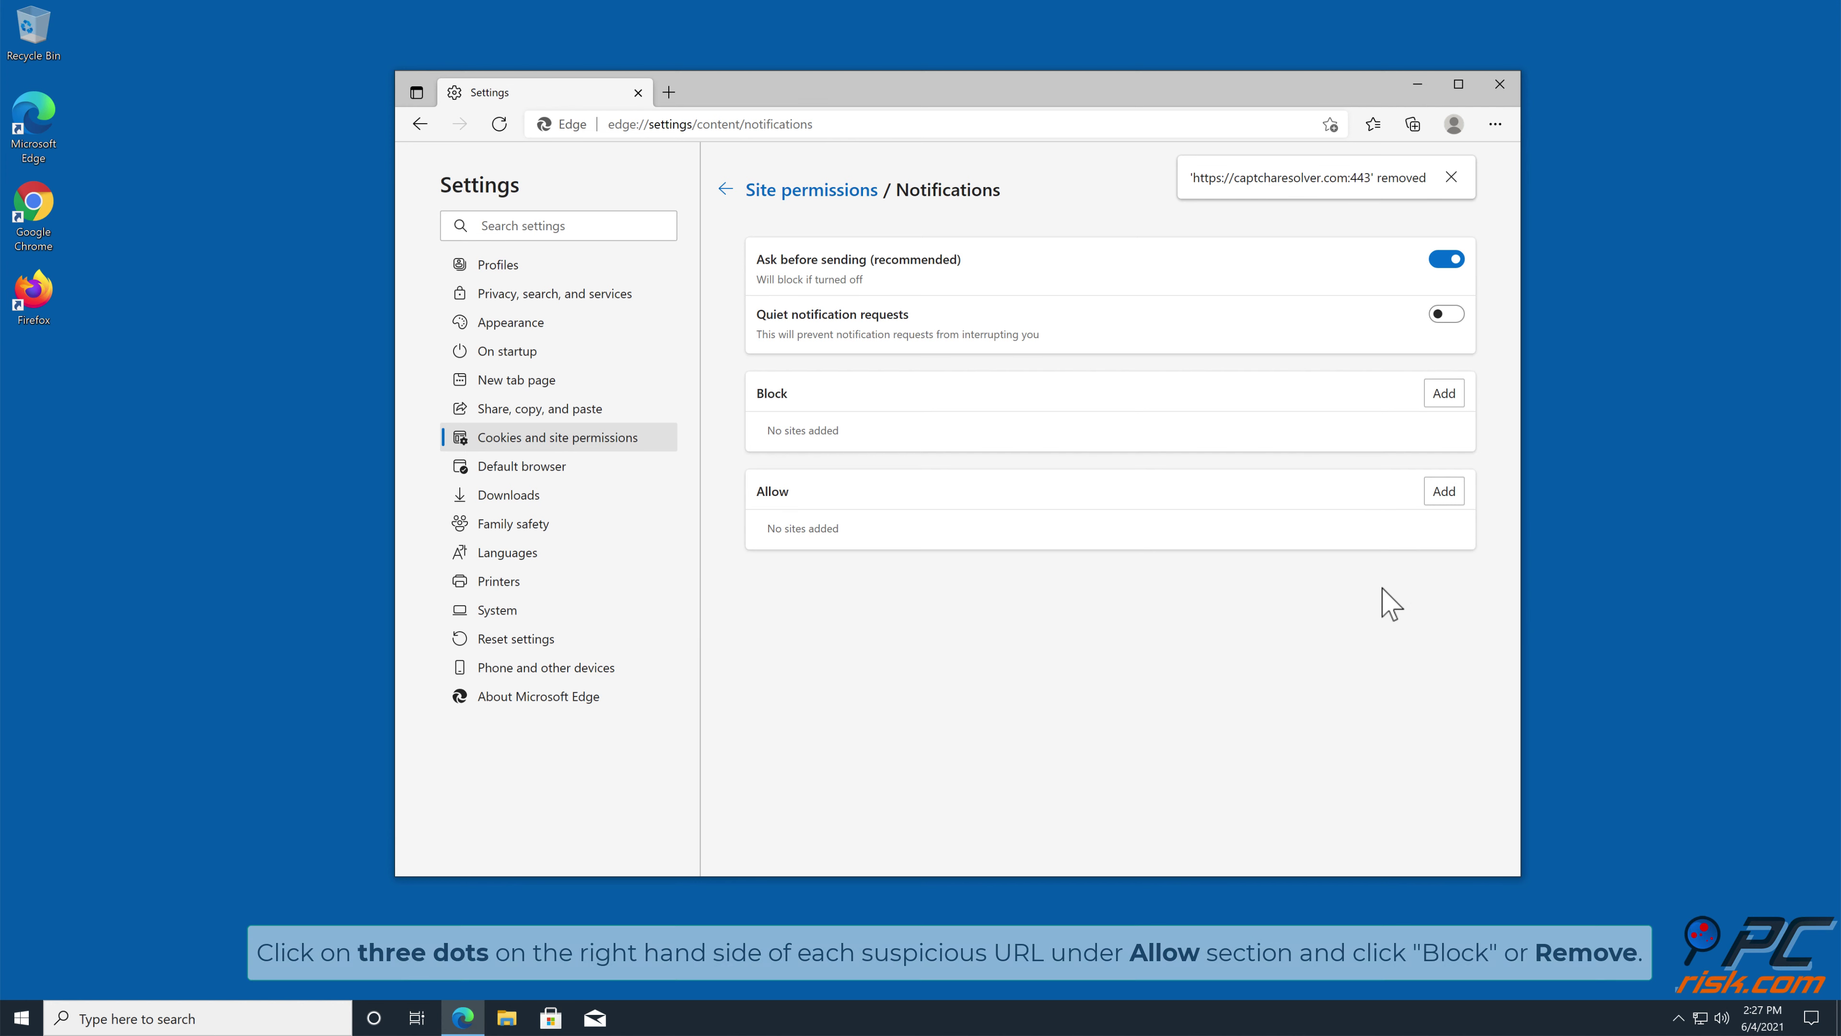
{"action": "left_click", "coordinate": [1499, 85]}
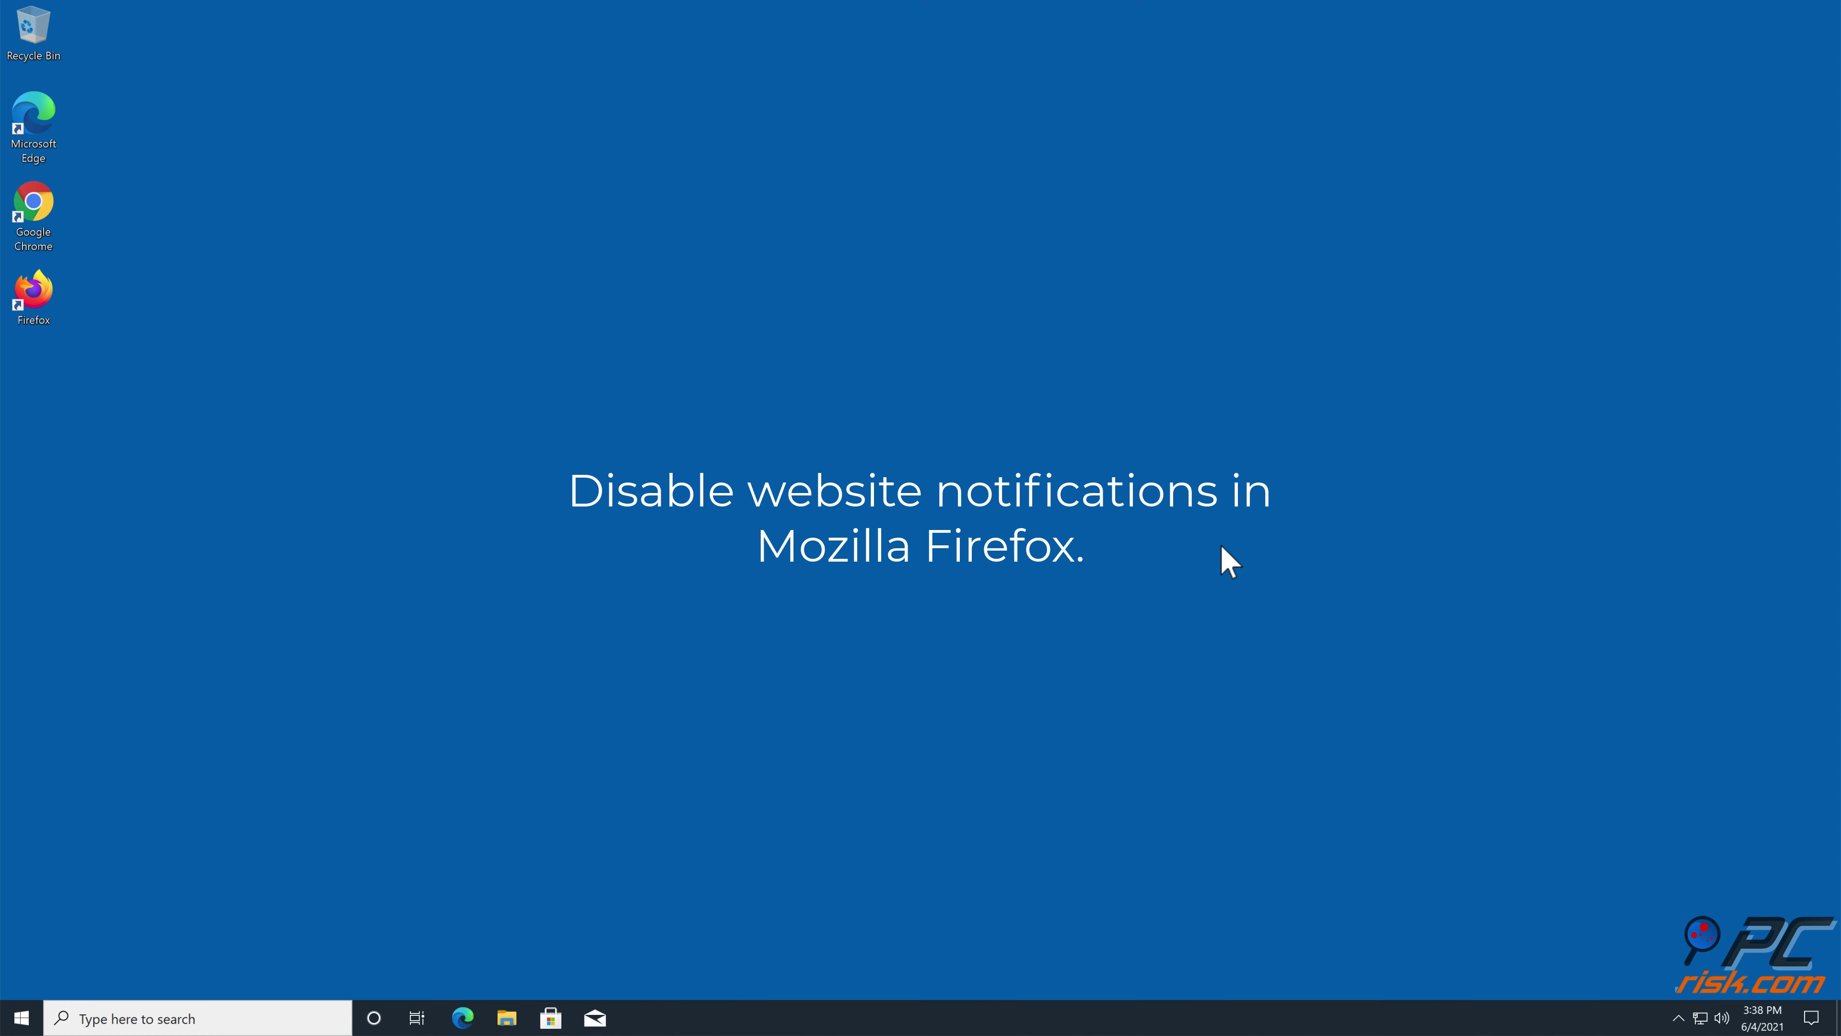
Launch Firefox and go to its Settings' Privacy & Security page.
{"action": "double_click", "coordinate": [54, 295]}
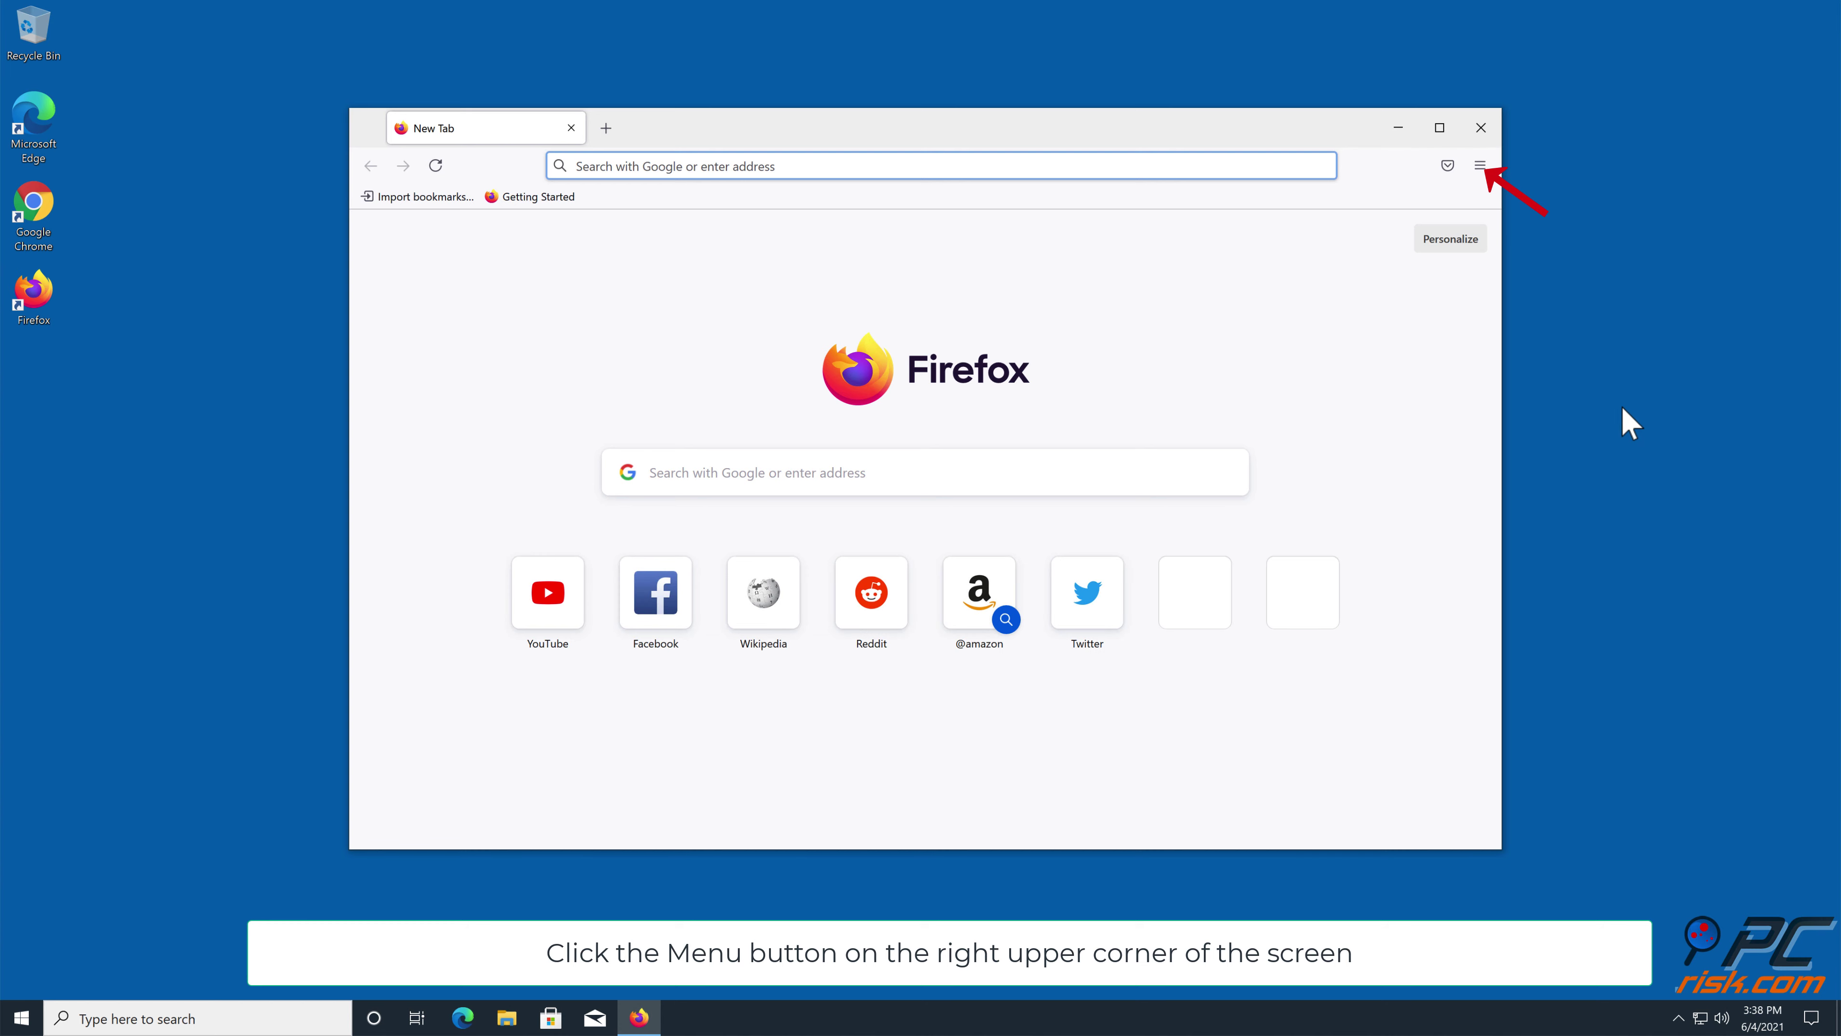
{"action": "left_click", "coordinate": [1481, 166]}
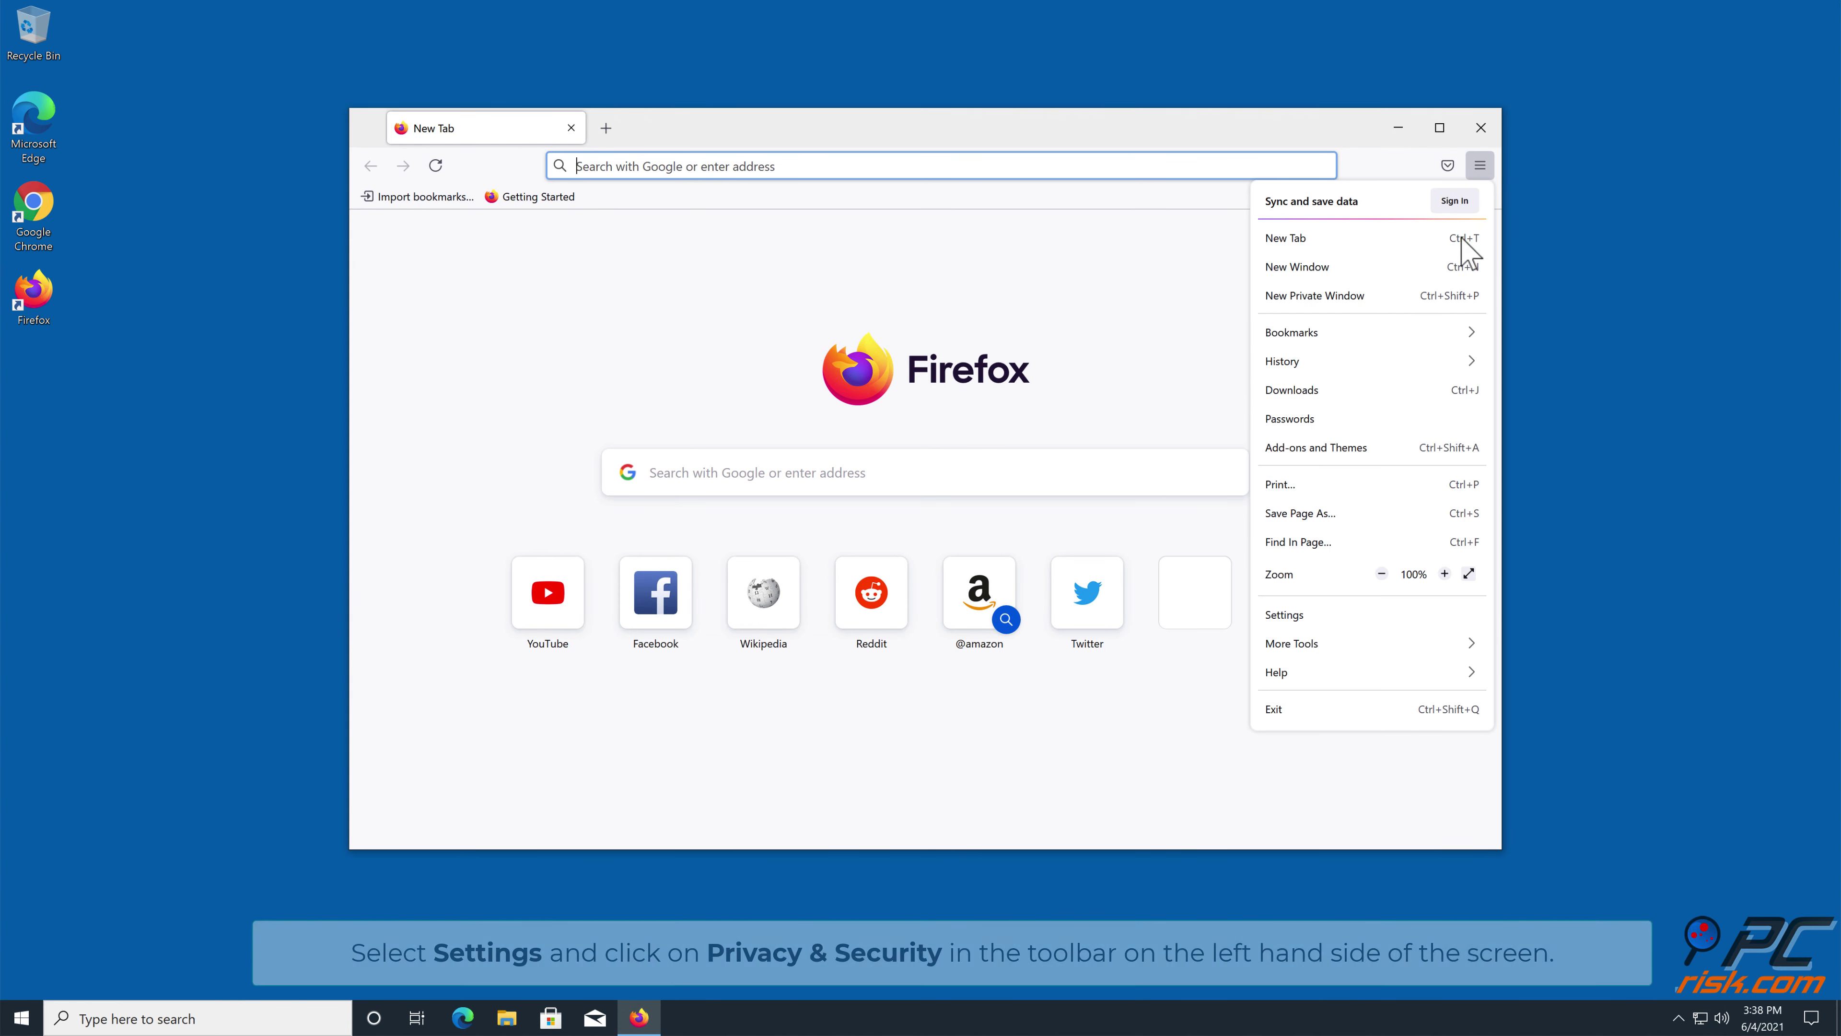
{"action": "left_click", "coordinate": [1287, 615]}
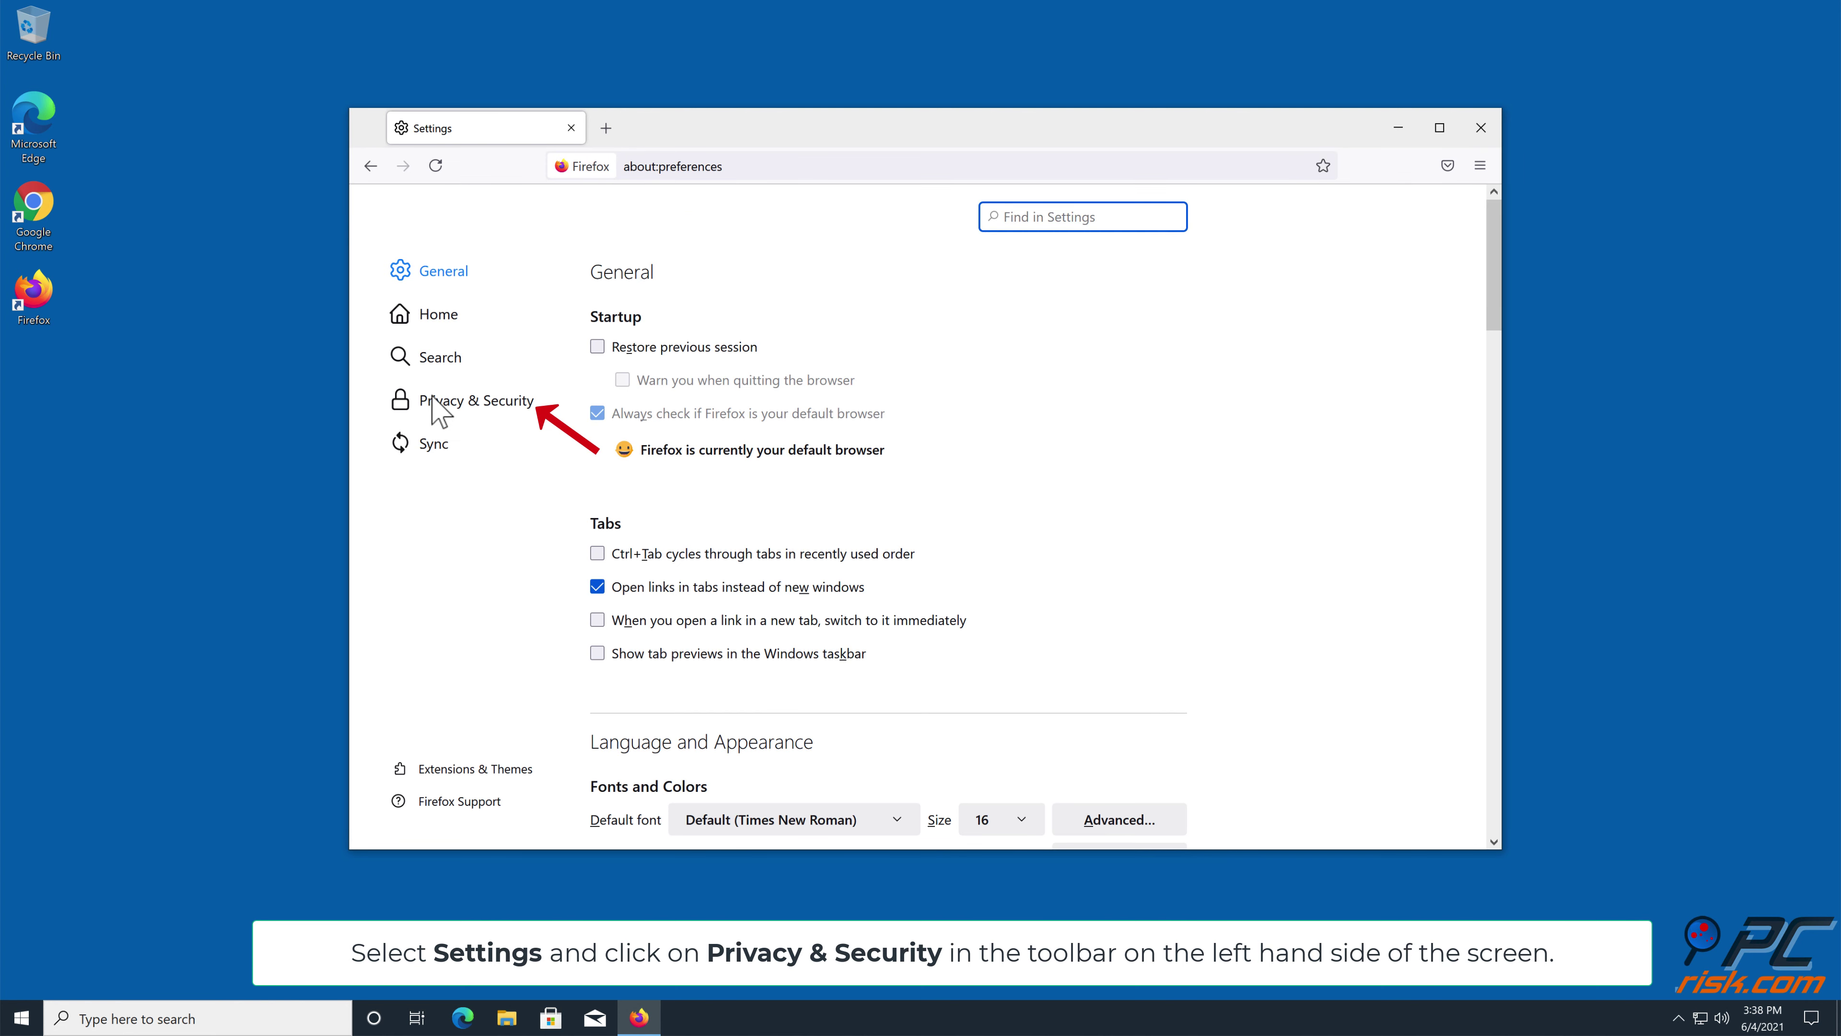
{"action": "left_click", "coordinate": [449, 406]}
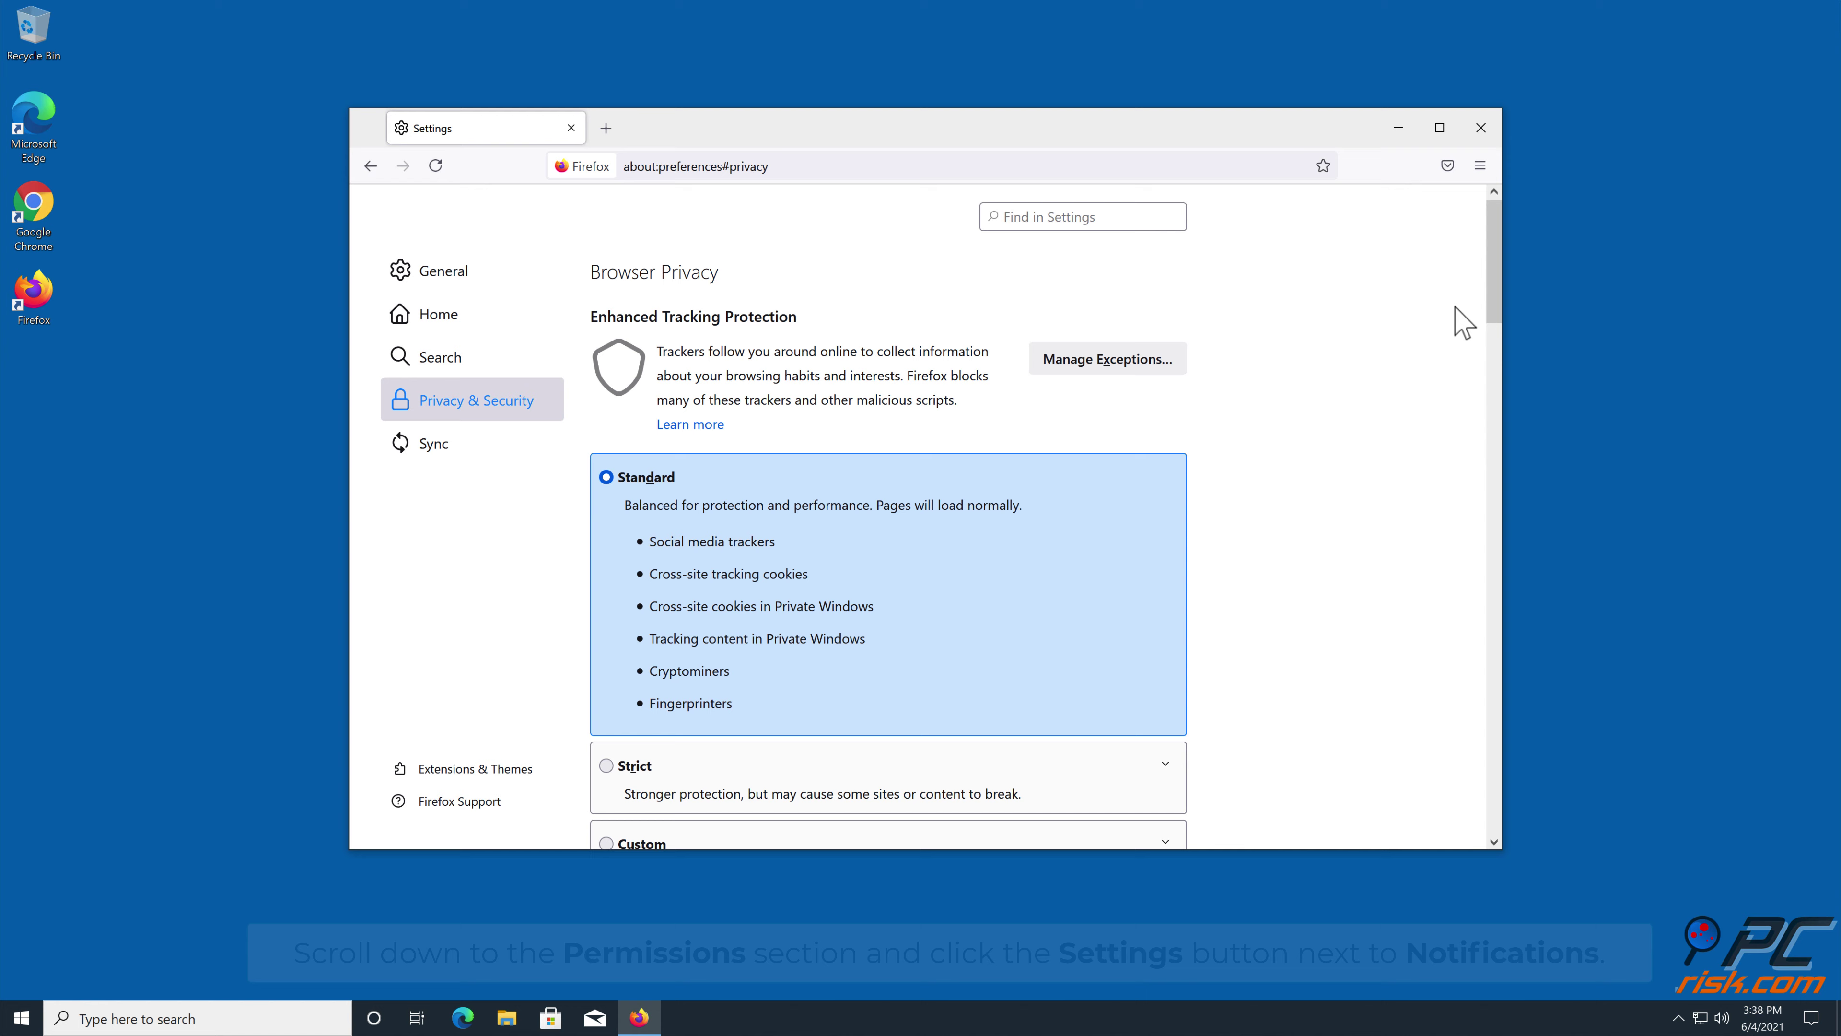
Set h.captcharesolver.com's notification status to Block, save the changes, and close Firefox.
{"action": "left_click_drag", "start_coordinate": [1493, 247], "coordinate": [1459, 578]}
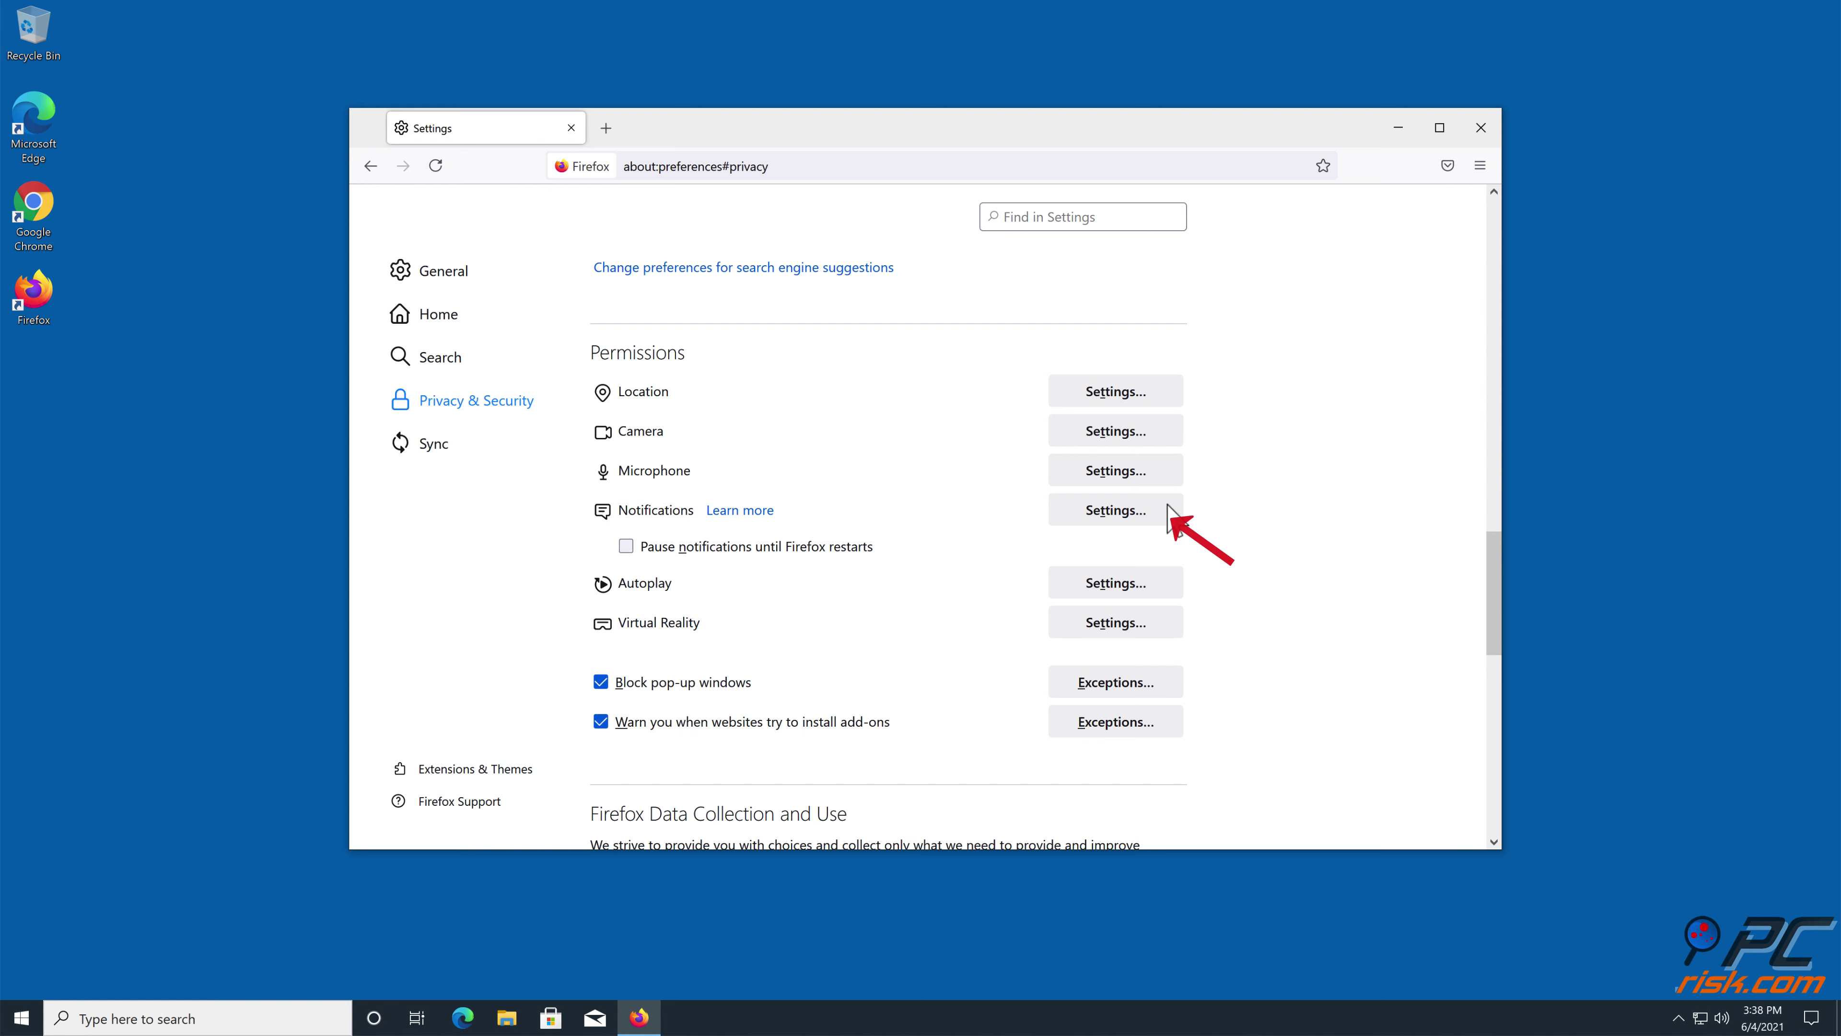
{"action": "left_click", "coordinate": [1102, 511]}
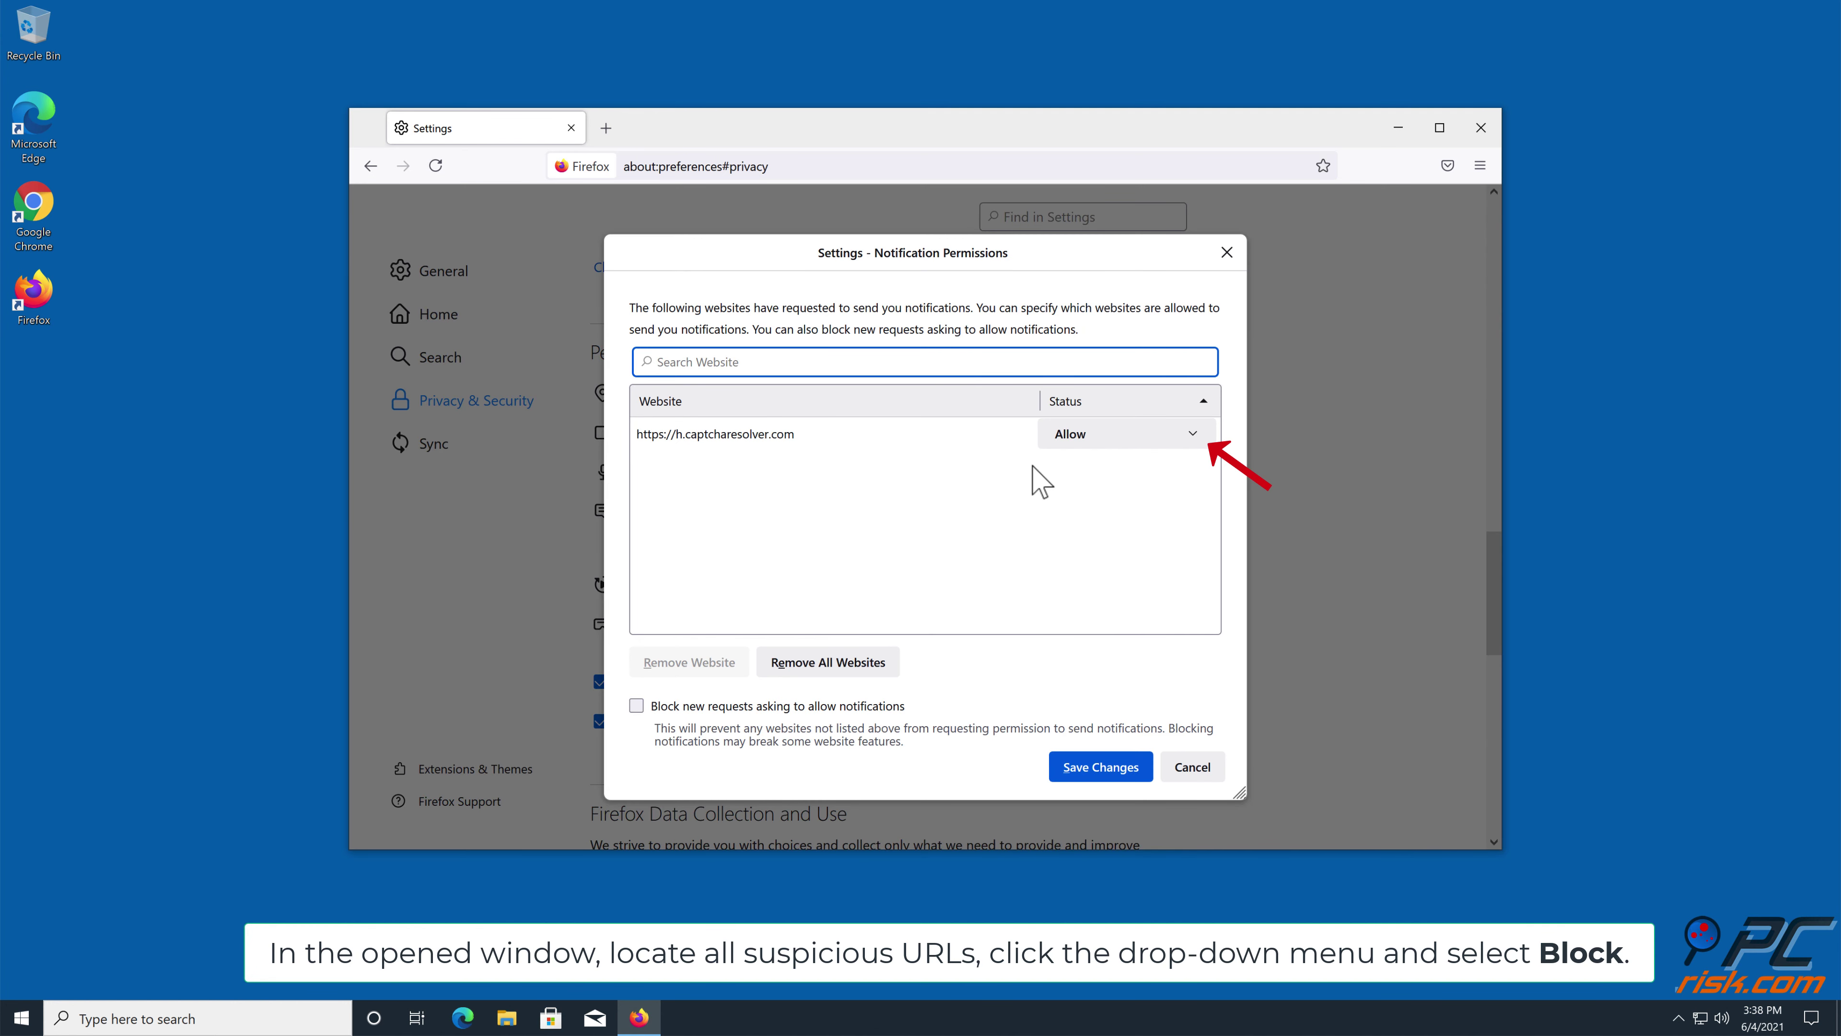
{"action": "left_click", "coordinate": [1192, 435]}
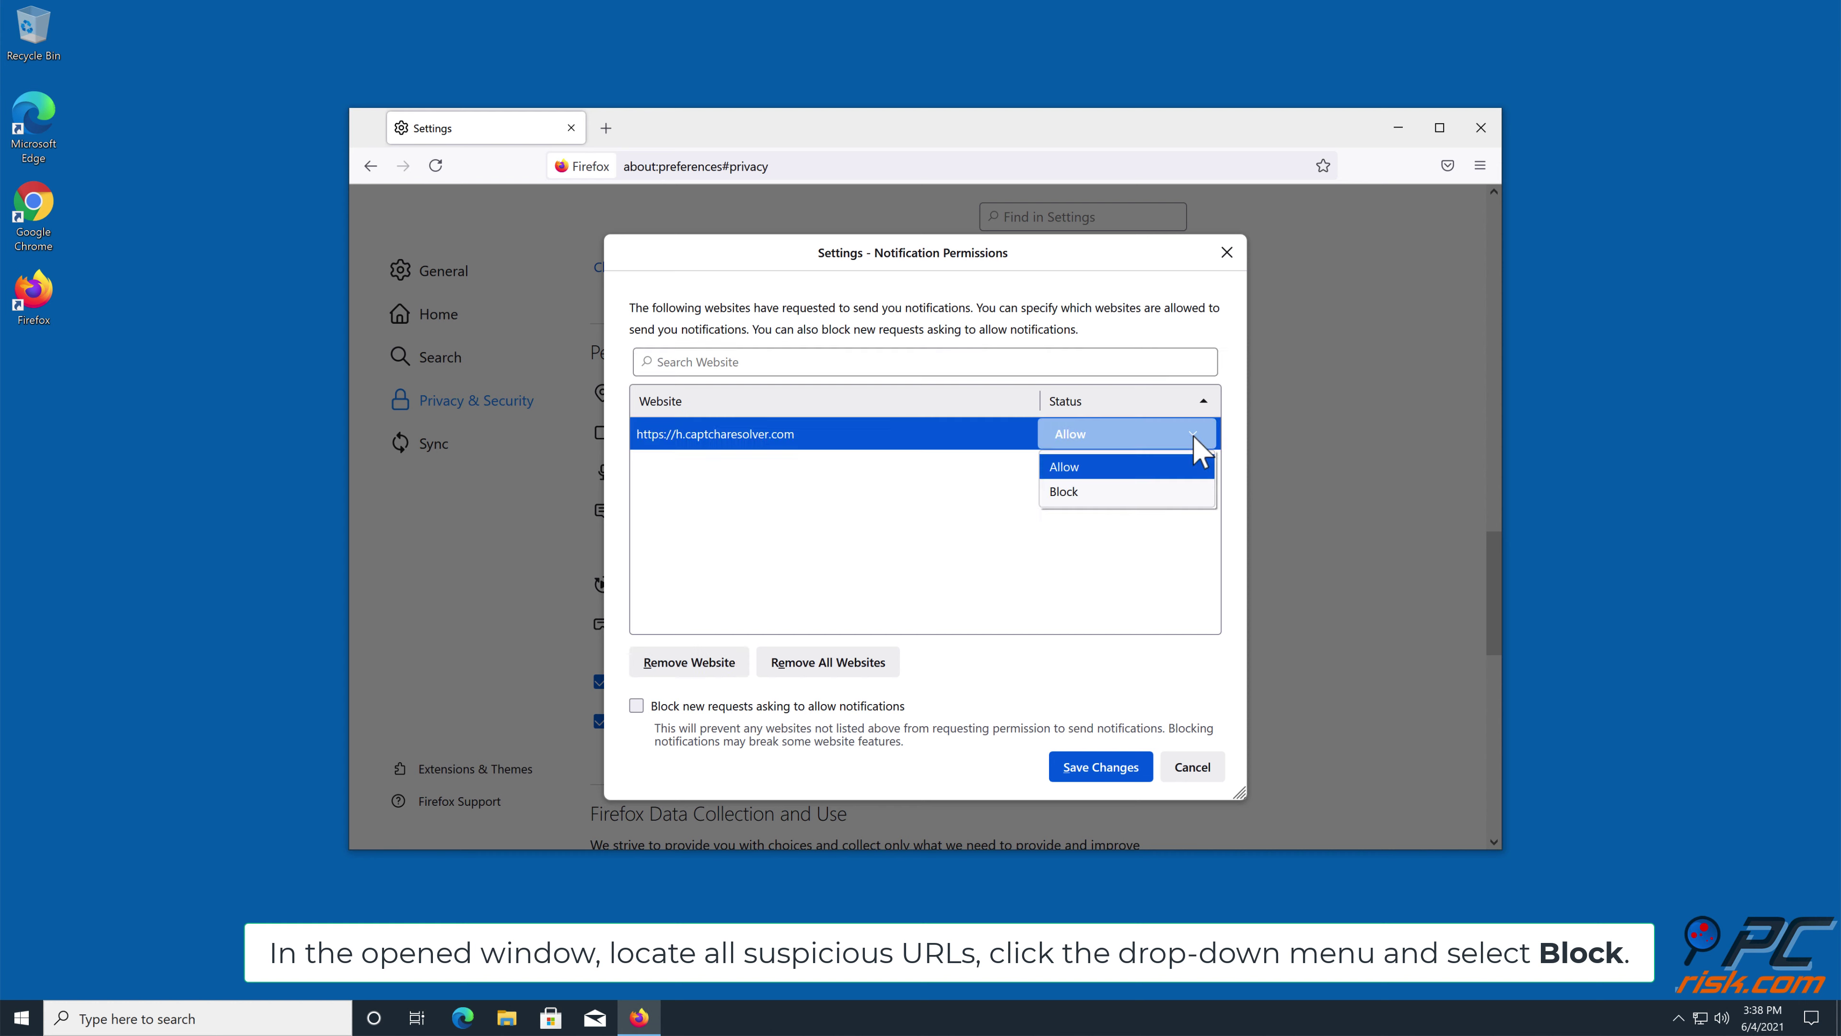
{"action": "left_click", "coordinate": [1091, 492]}
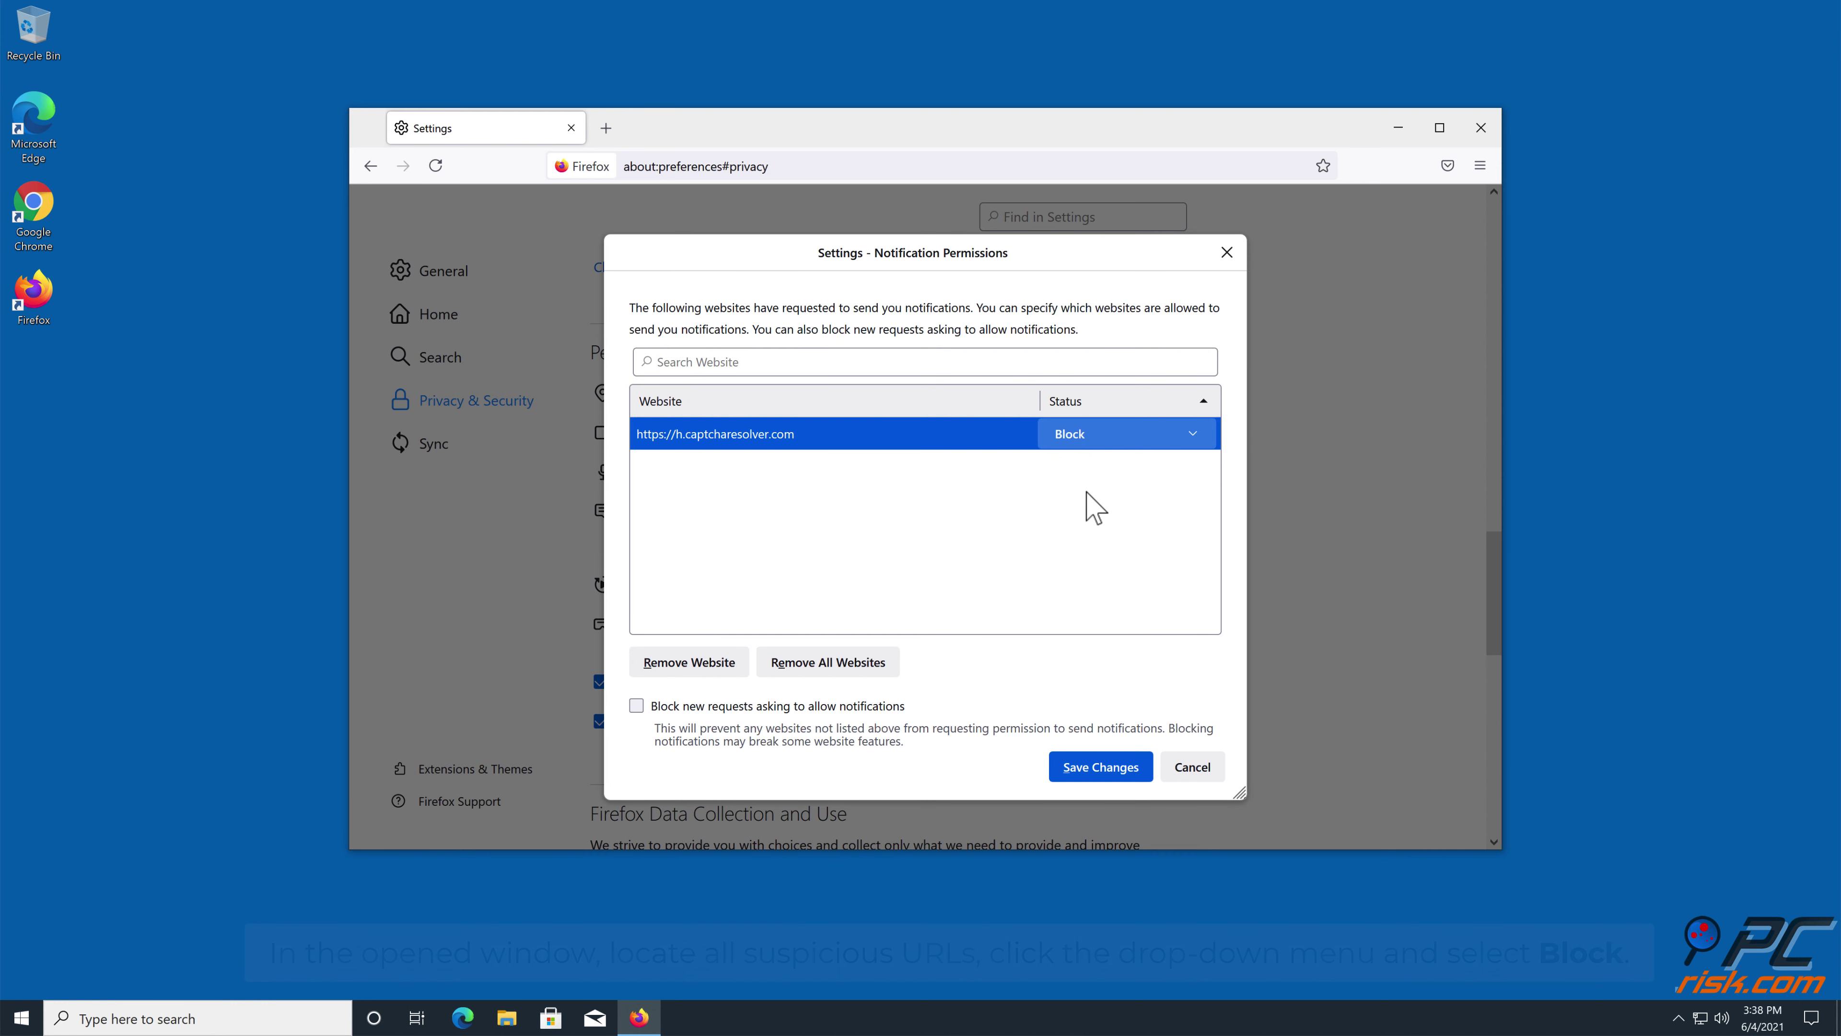
{"action": "left_click", "coordinate": [1099, 769]}
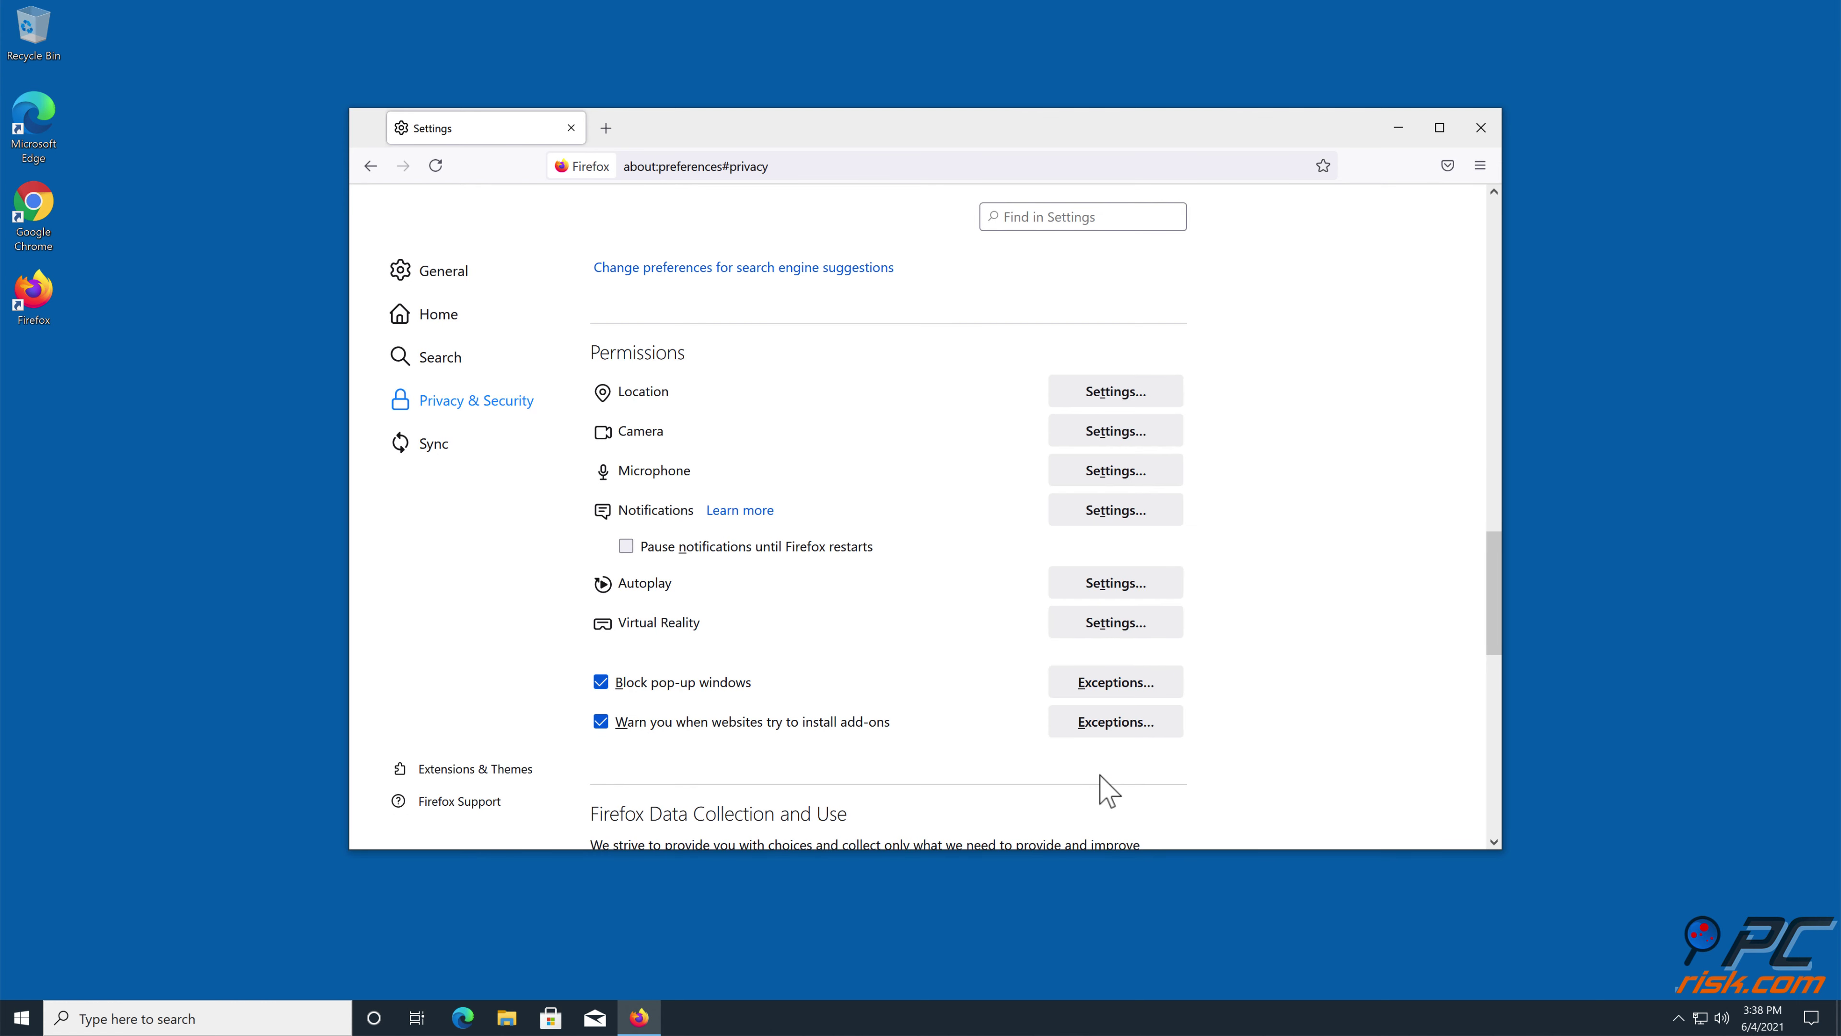
{"action": "left_click", "coordinate": [1482, 128]}
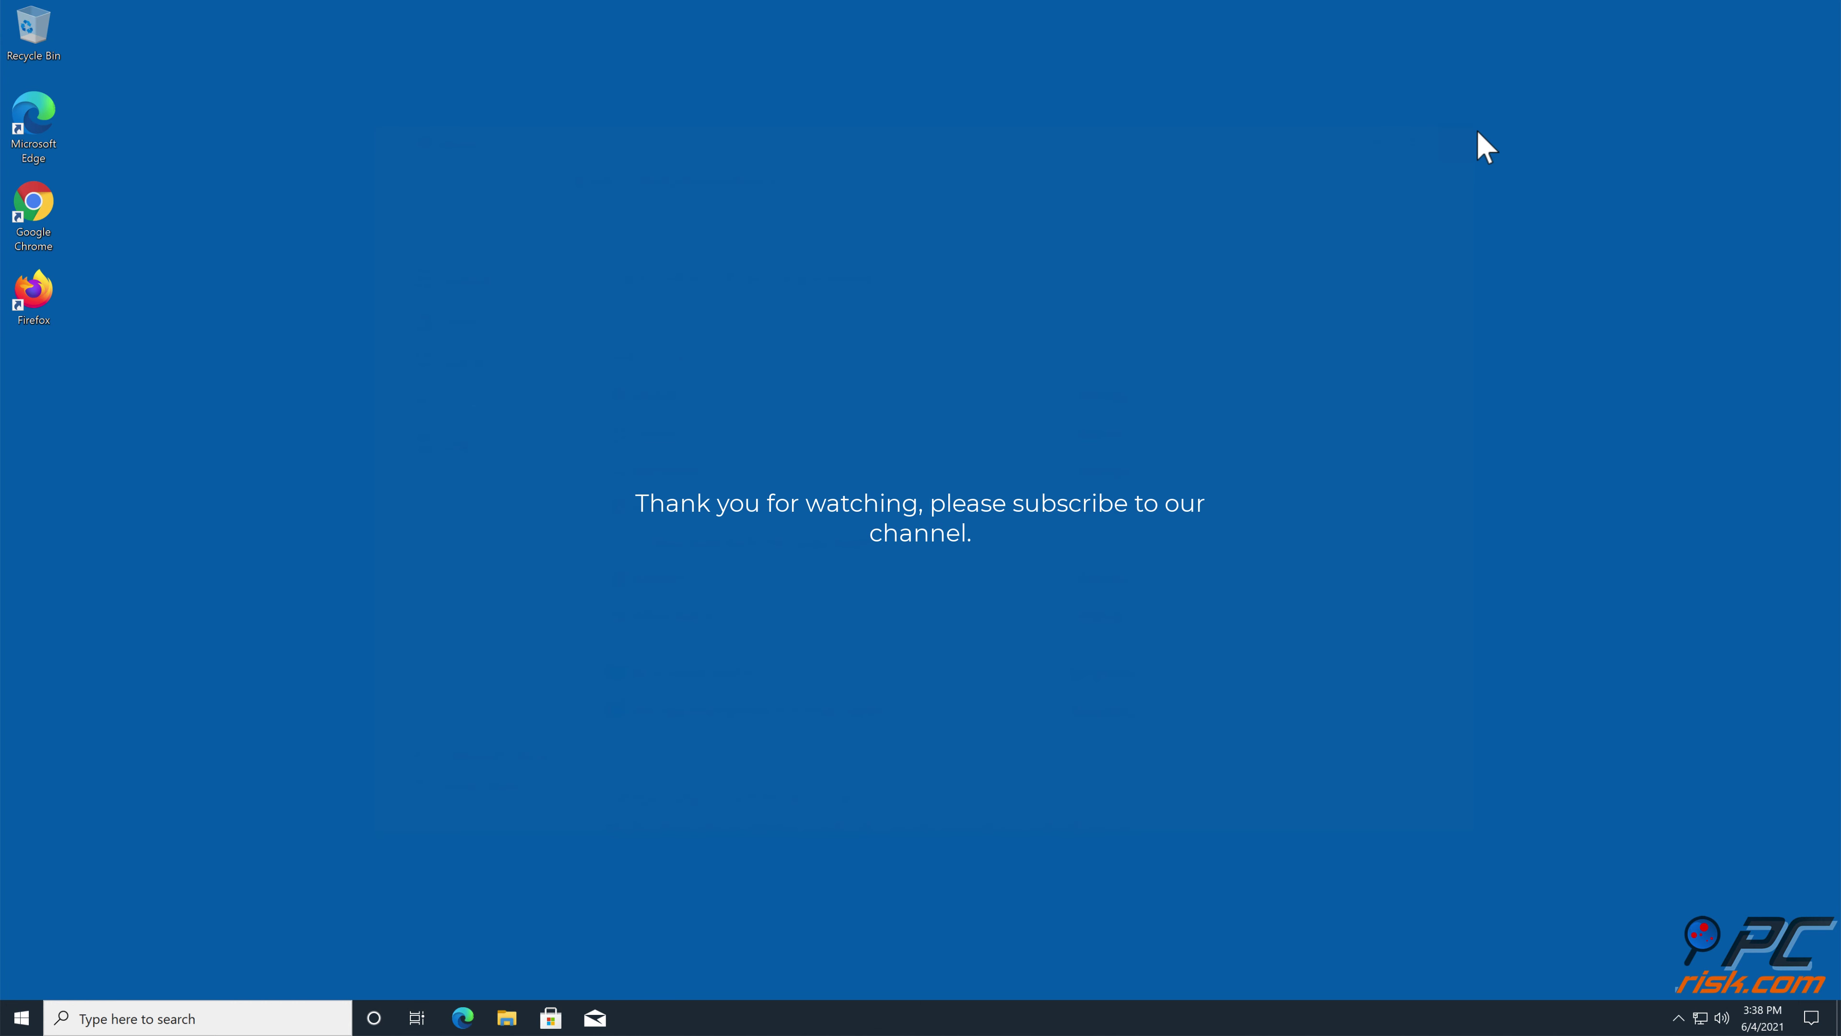